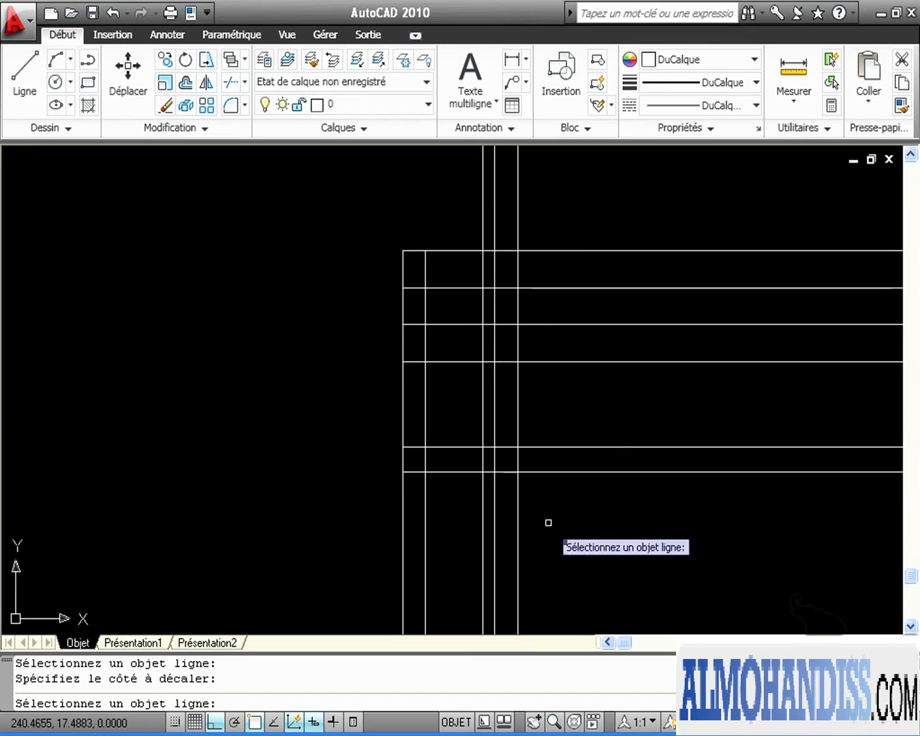
- Trim the stem's outer vertical line above the lowest long horizontal line, using that horizontal as the cutting edge
click(232, 79)
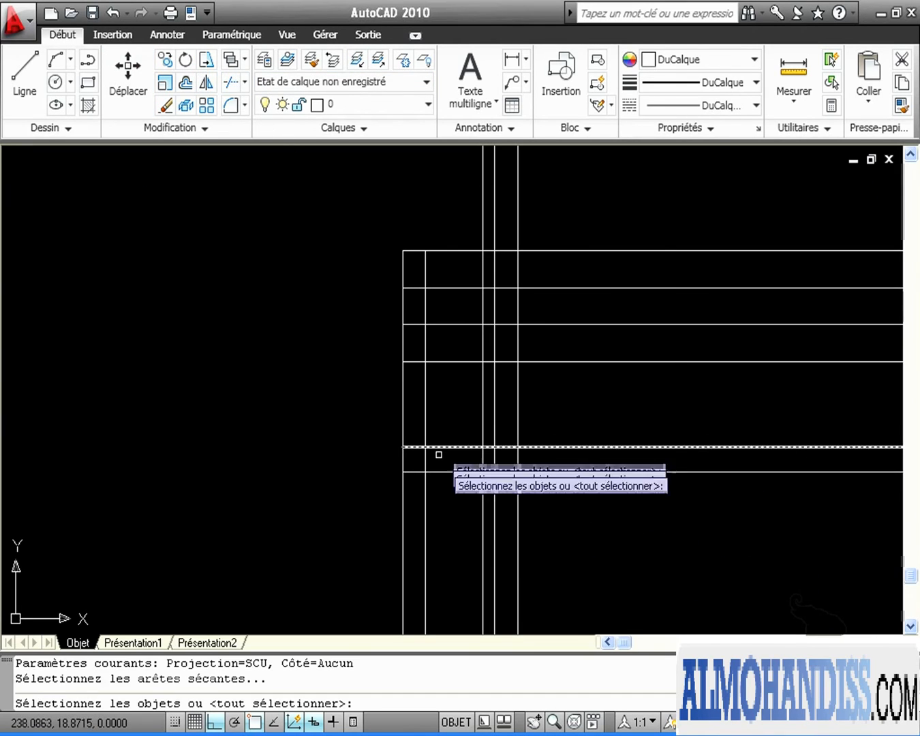
click(436, 472)
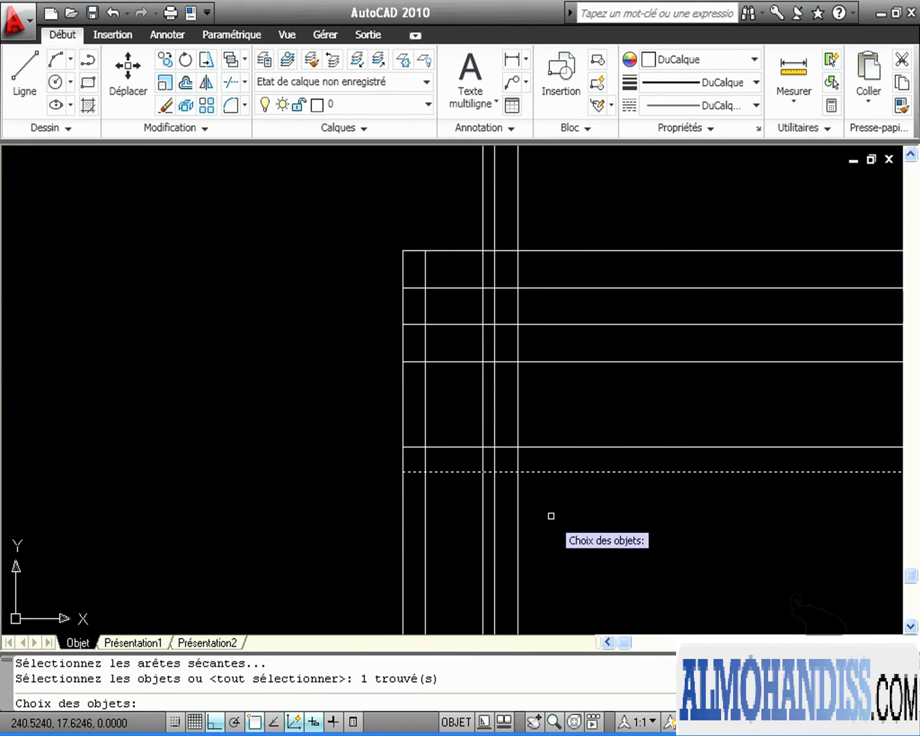
key(Return)
click(426, 458)
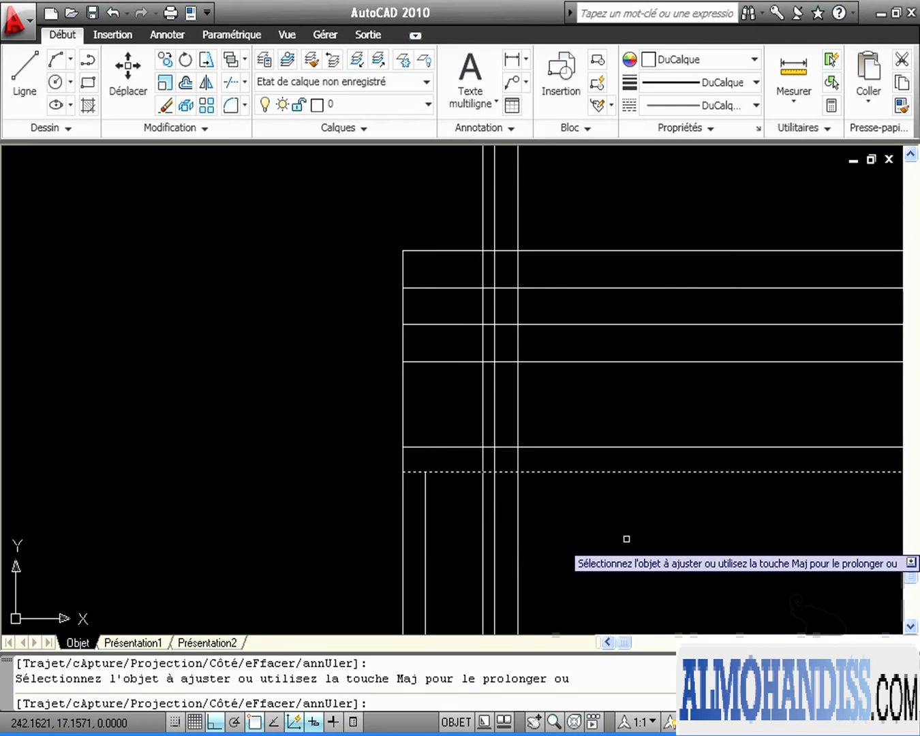
- Trim the three long vertical lines of the front view below the lowest long horizontal line
scroll(627, 539, down, 2)
scroll(624, 535, down, 4)
middle_drag(625, 535, 568, 513)
scroll(419, 464, up, 3)
middle_drag(405, 539, 527, 554)
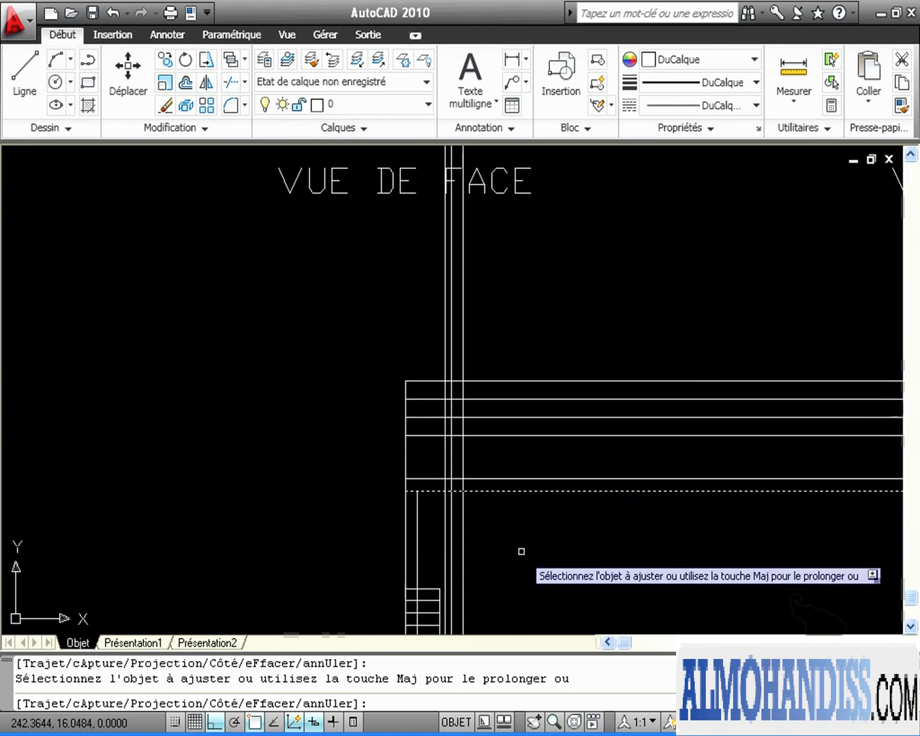
click(481, 519)
click(424, 533)
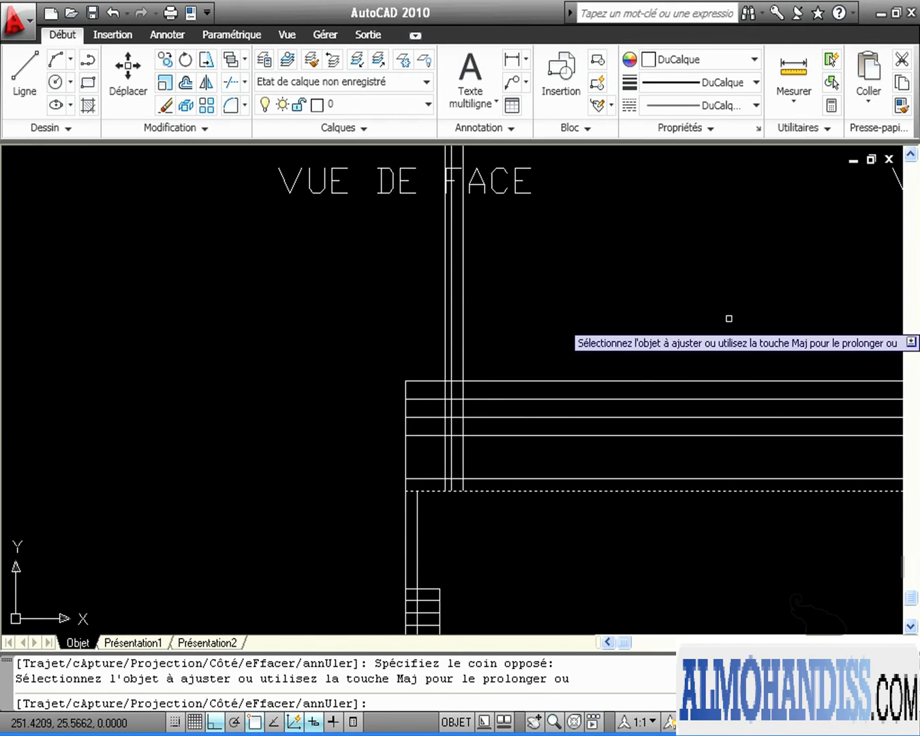
- Trim the three vertical construction lines above the uppermost horizontal line of the front view
click(228, 85)
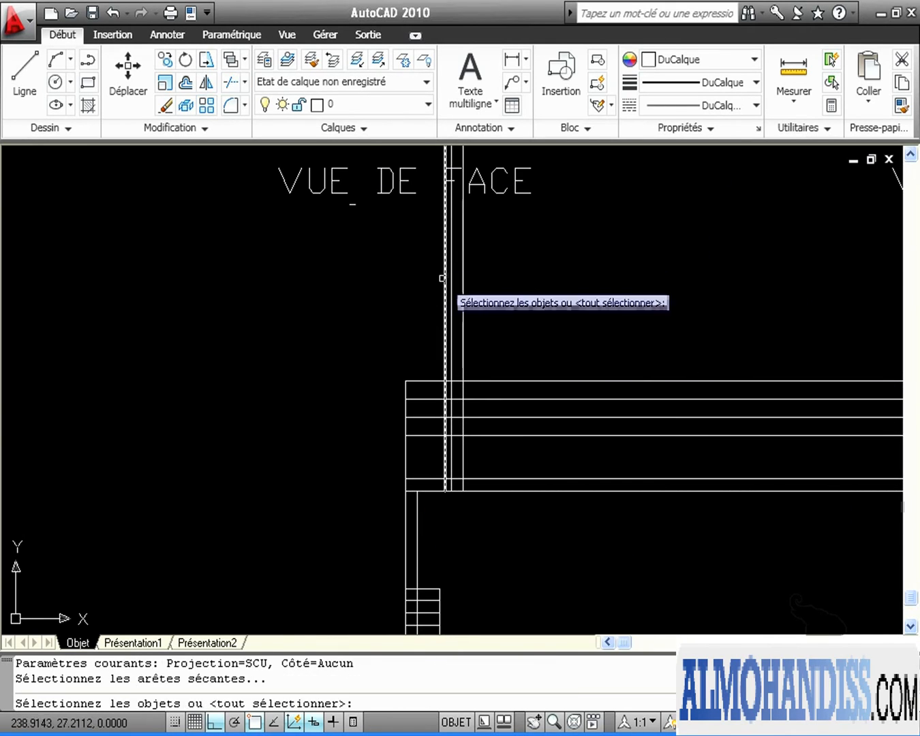
click(494, 380)
key(Return)
click(501, 355)
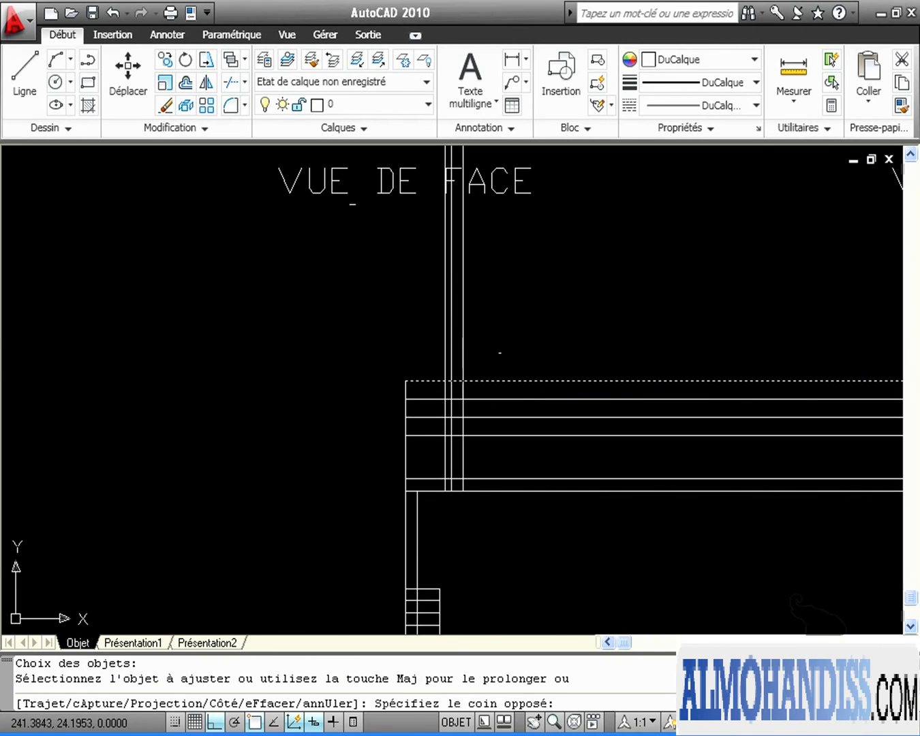
click(370, 302)
key(Return)
- Trim all the long horizontal lines to the right of the outermost vertical line in the front view
mouse_move(519, 514)
middle_down()
mouse_move(470, 528)
mouse_move(375, 467)
middle_up()
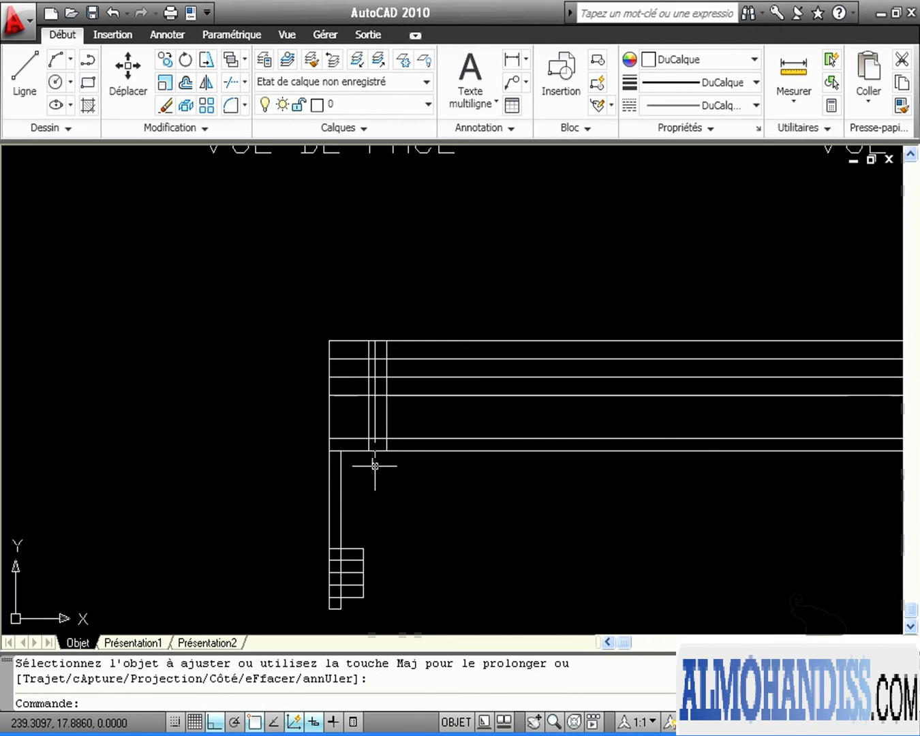
click(229, 86)
click(386, 420)
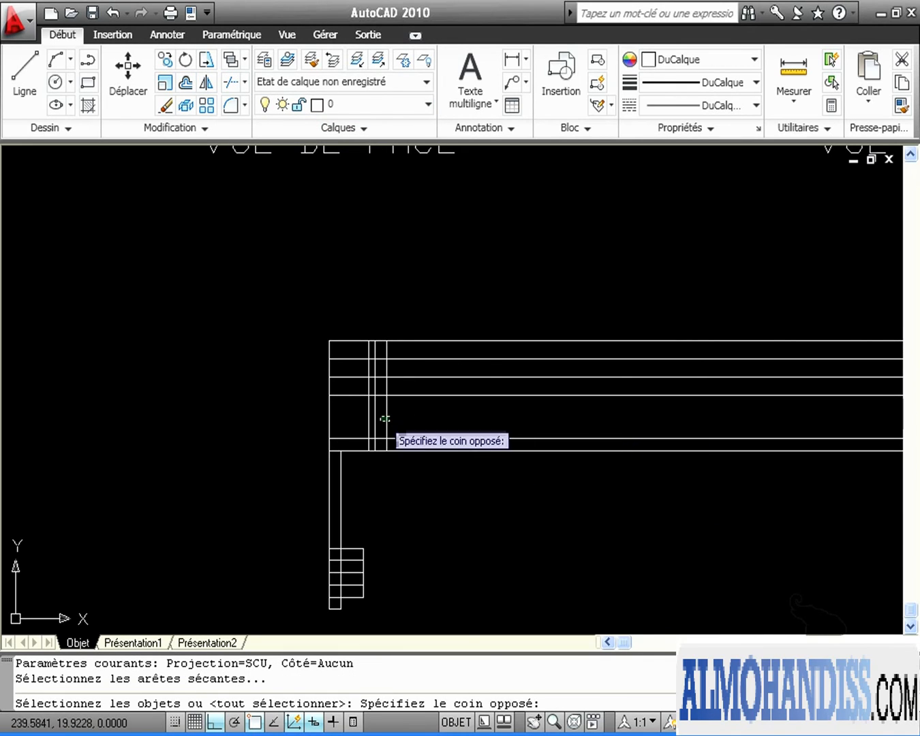
click(384, 411)
key(Return)
click(500, 492)
click(412, 337)
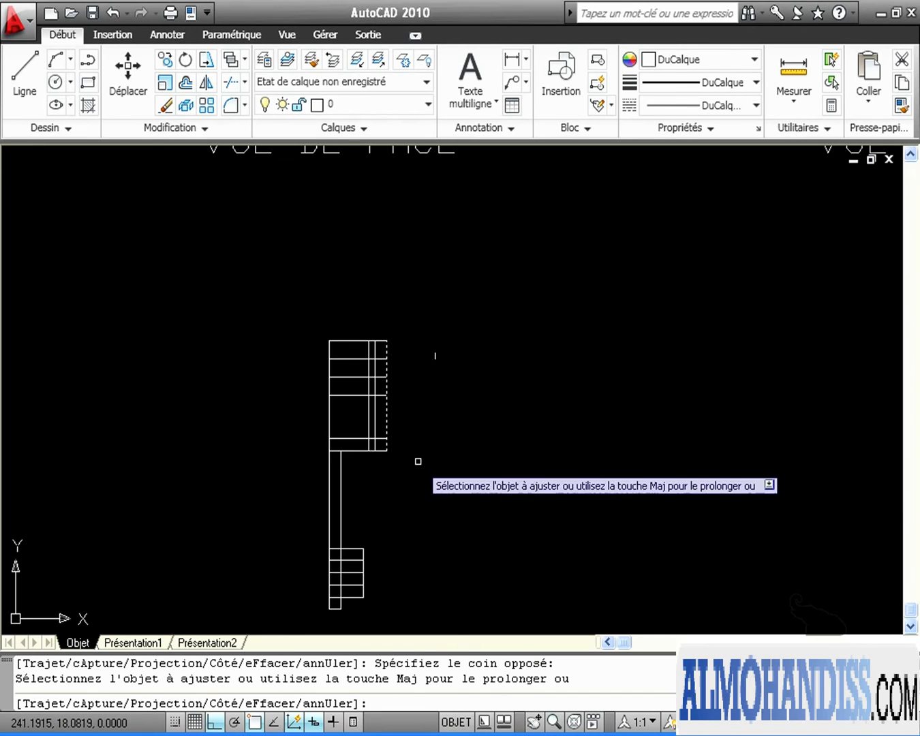
- Trim the outermost right vertical line above the flange's upper edge so it only closes the flange end
click(230, 83)
scroll(398, 406, up, 5)
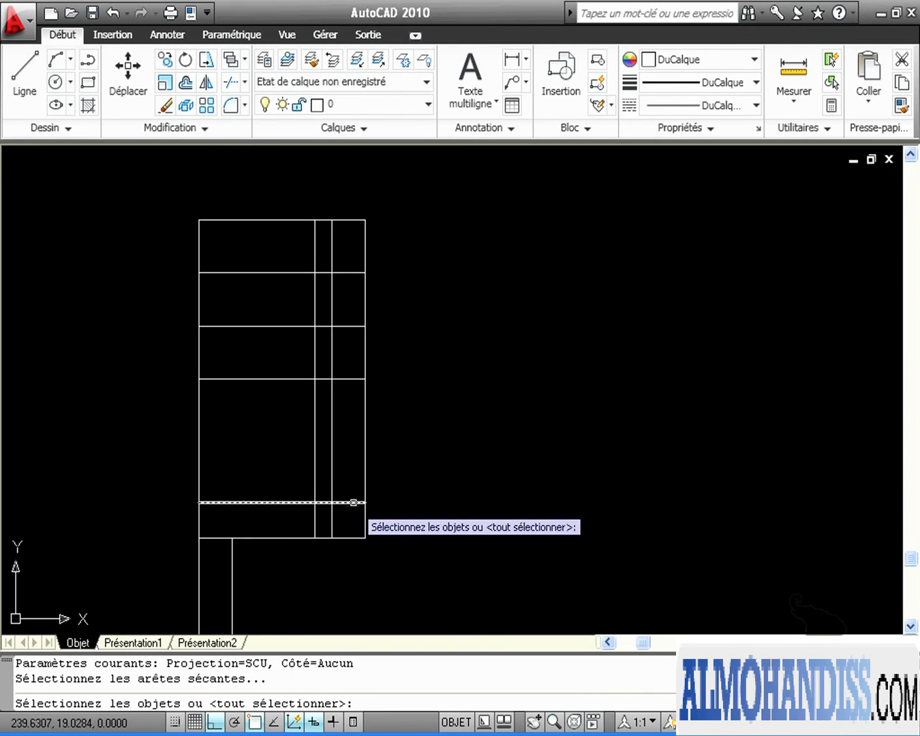
click(356, 502)
key(Return)
click(382, 468)
click(366, 445)
key(Return)
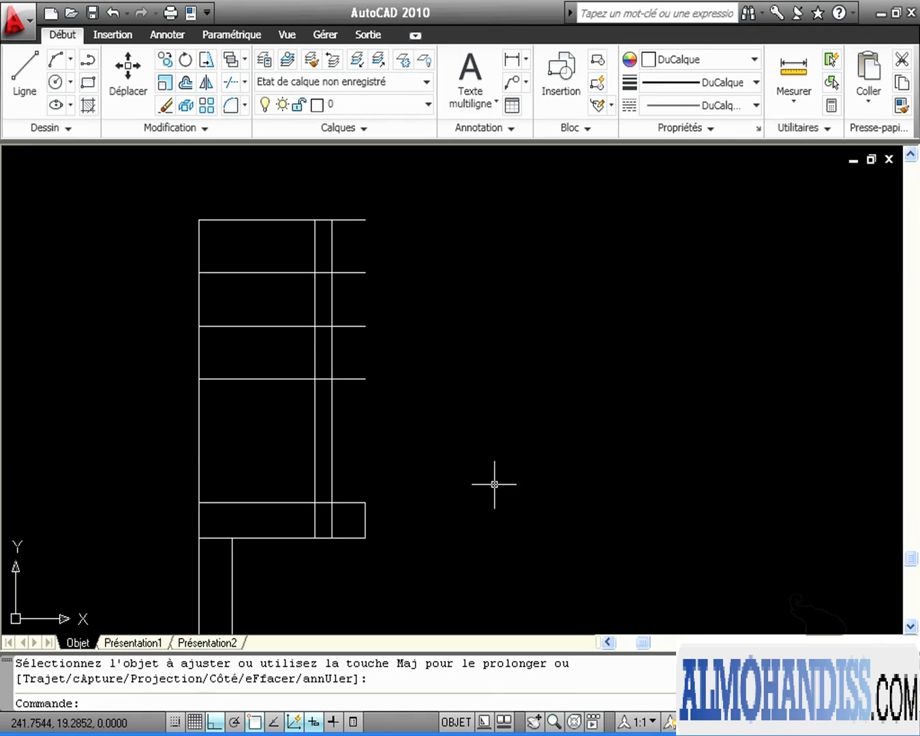
- Trim the four horizontal lines above the flange on both sides of the two prong lines, keeping only the segments between them
click(233, 85)
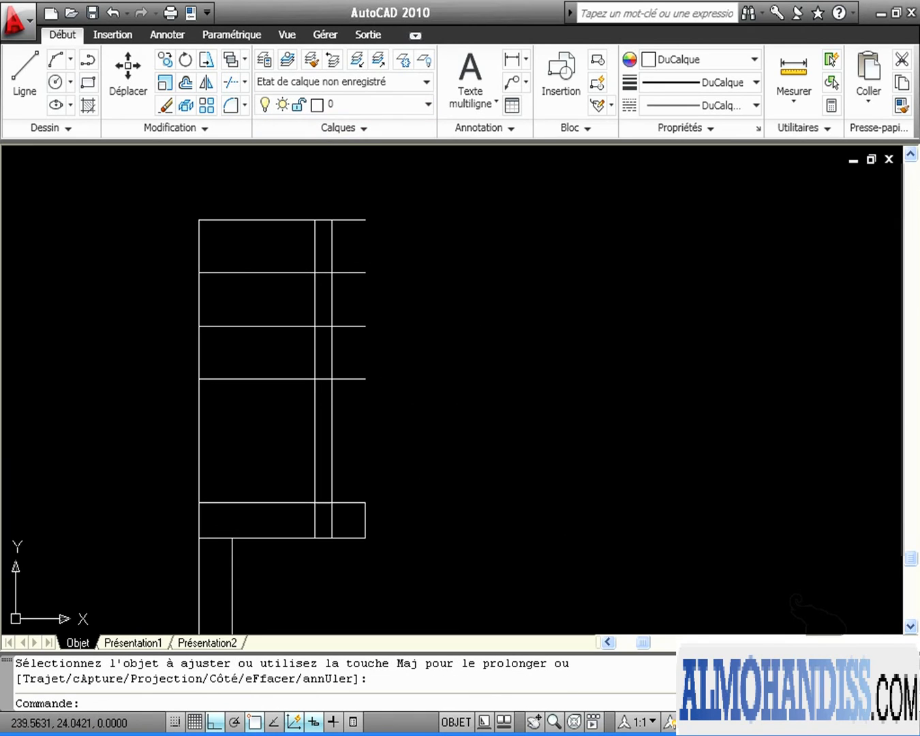
click(332, 421)
click(316, 424)
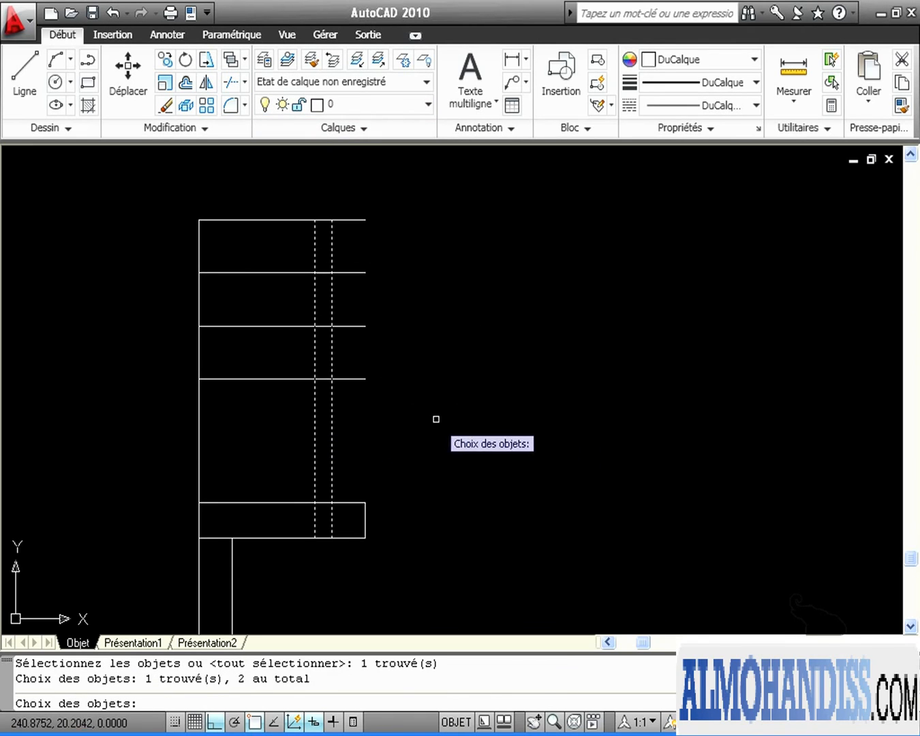
key(Return)
click(380, 403)
click(337, 184)
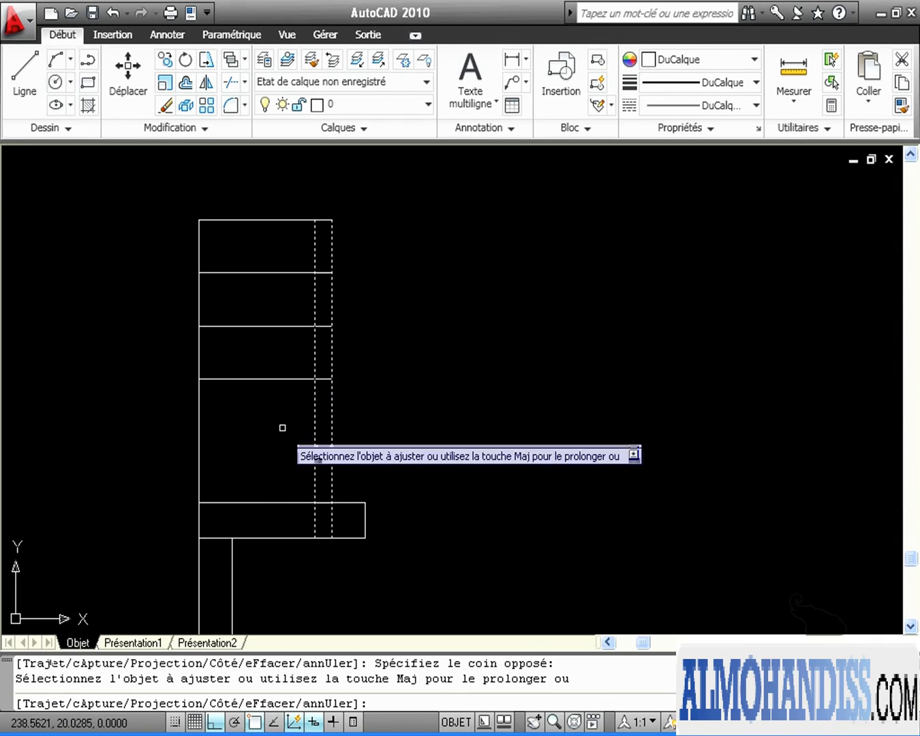
click(279, 412)
click(240, 201)
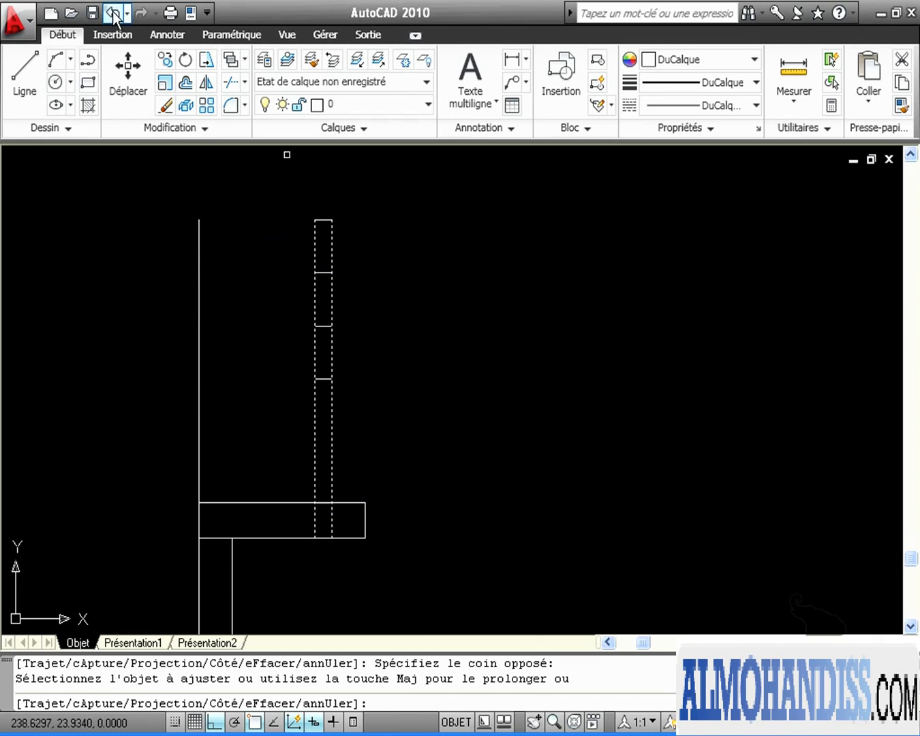
- Trim the symmetry-axis line on the left above the flange's lower edge
click(232, 84)
click(211, 537)
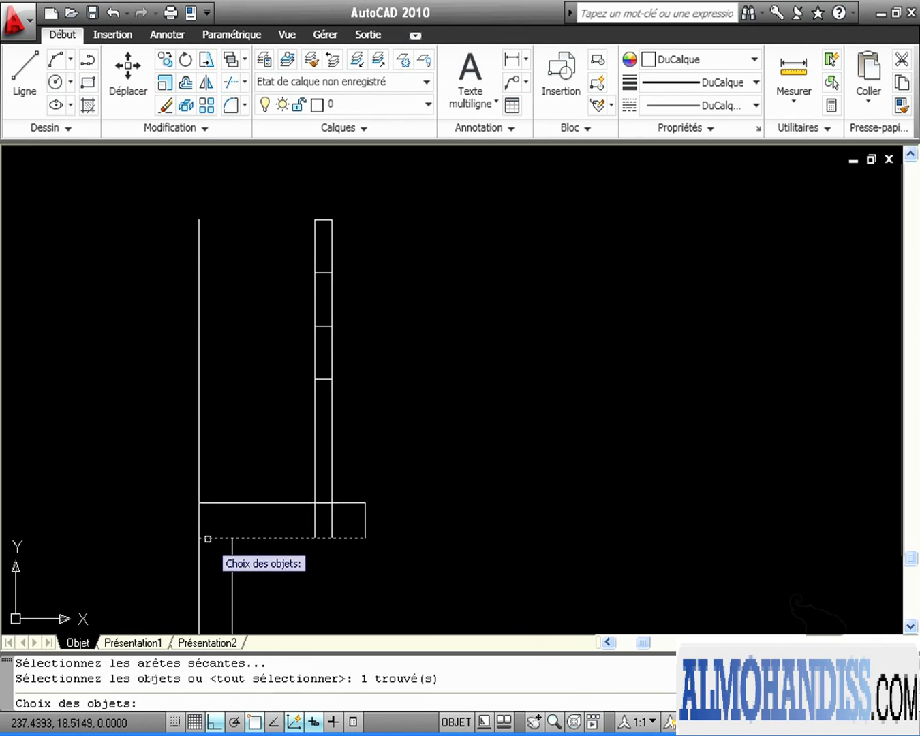
key(Return)
click(198, 525)
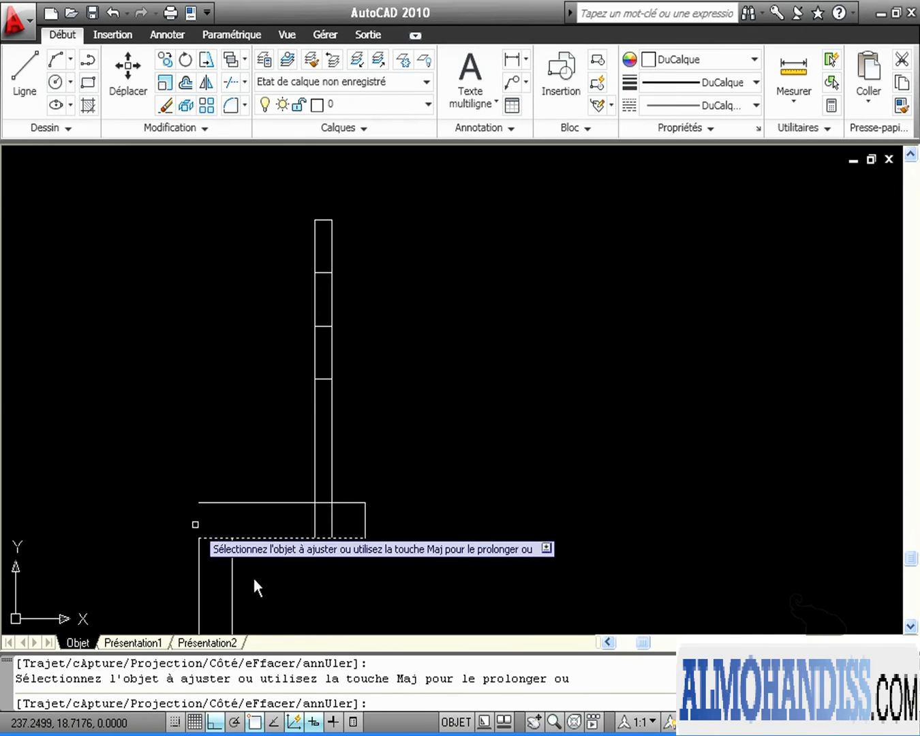
key(Return)
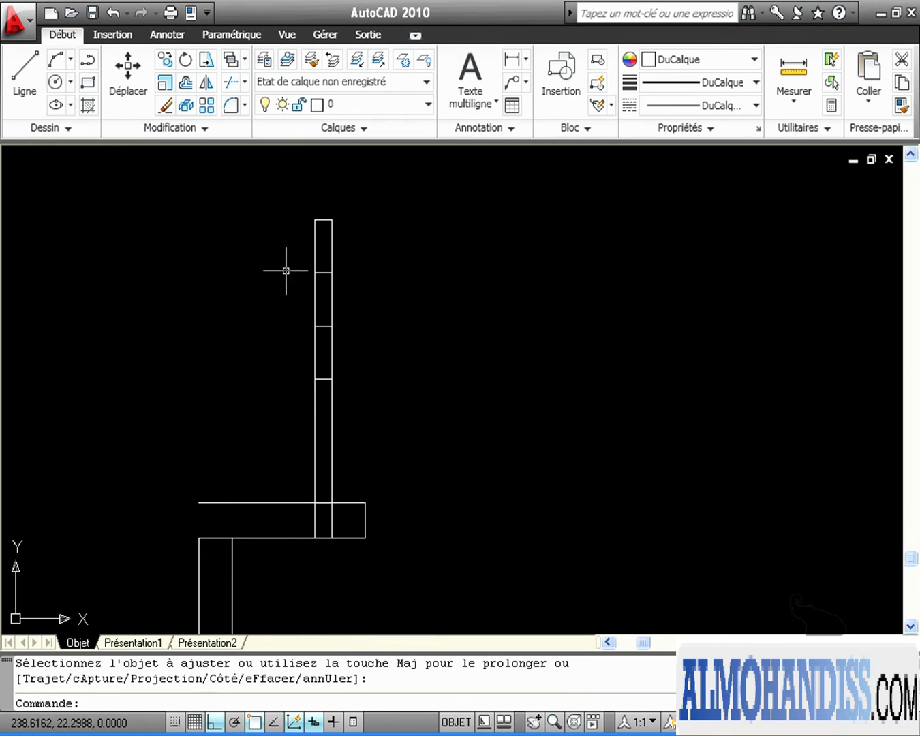
- Trim the flange's lower edge between the symmetry axis and the stem's outer line, using the stem line as the cutting edge
click(231, 83)
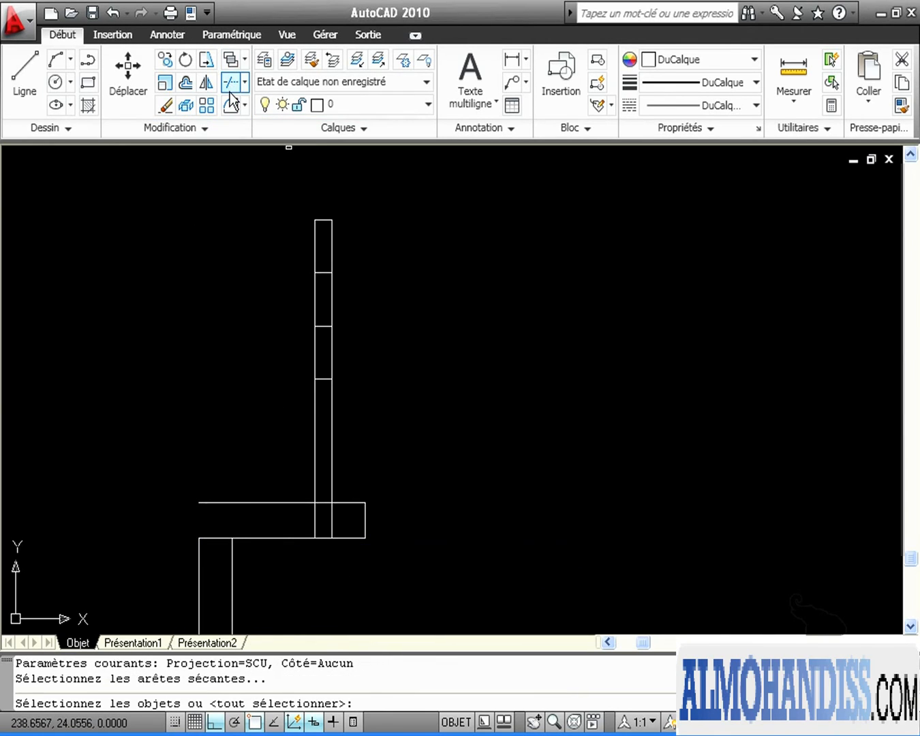
click(231, 582)
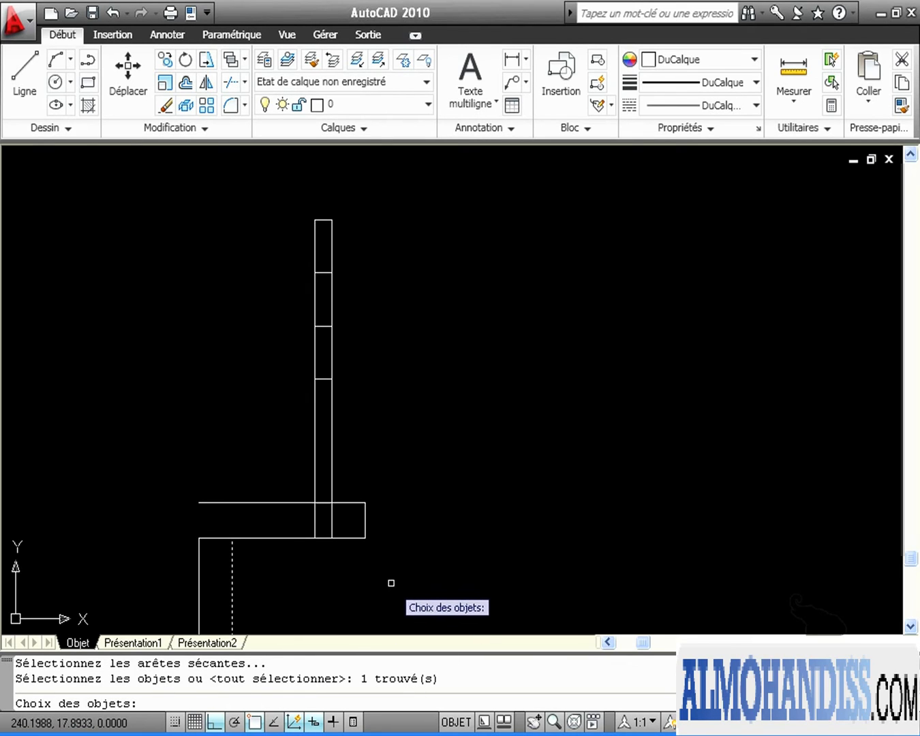
key(Return)
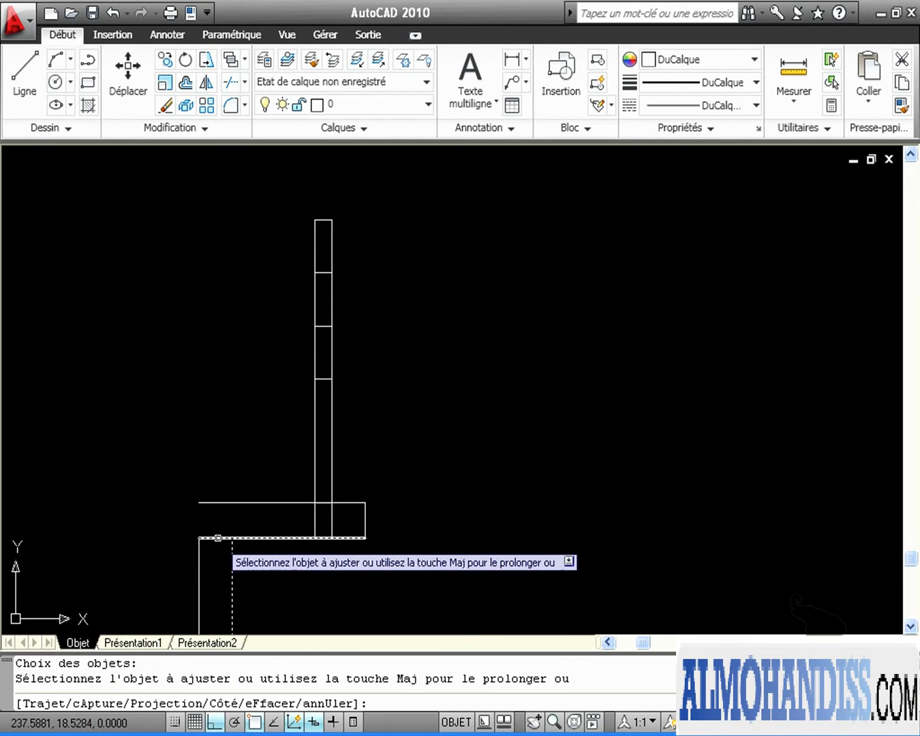
click(213, 539)
key(Return)
- Trim the two prong lines inside the flange, using the flange's upper edge as the cutting edge
key(Return)
click(349, 503)
key(Return)
click(348, 518)
click(288, 520)
key(Return)
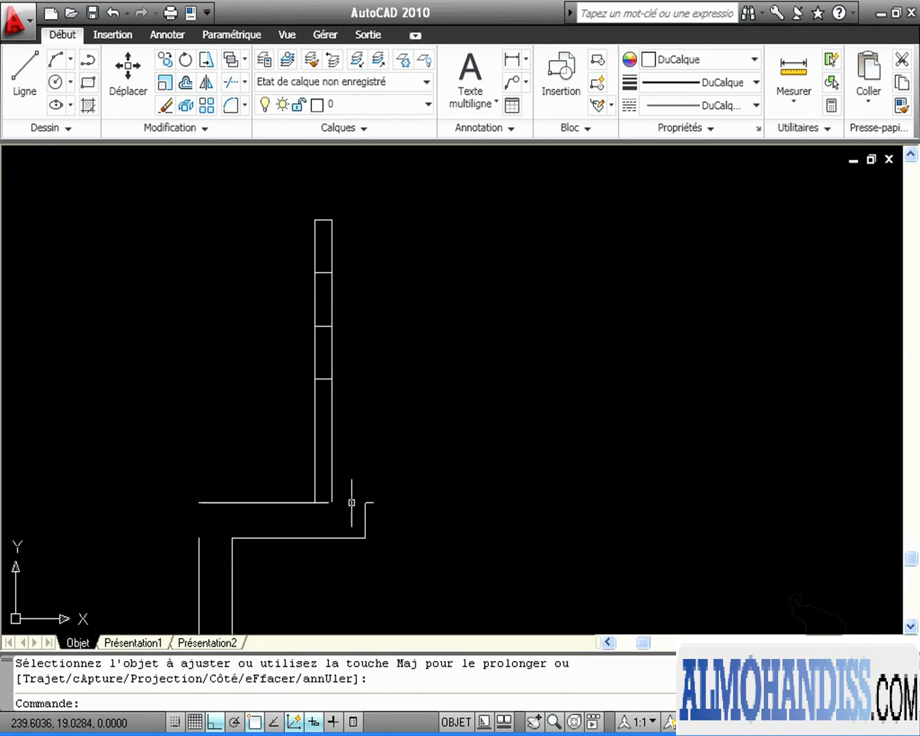
- Trim the flange's upper edge between the two prong lines to open the base of the prong
click(228, 83)
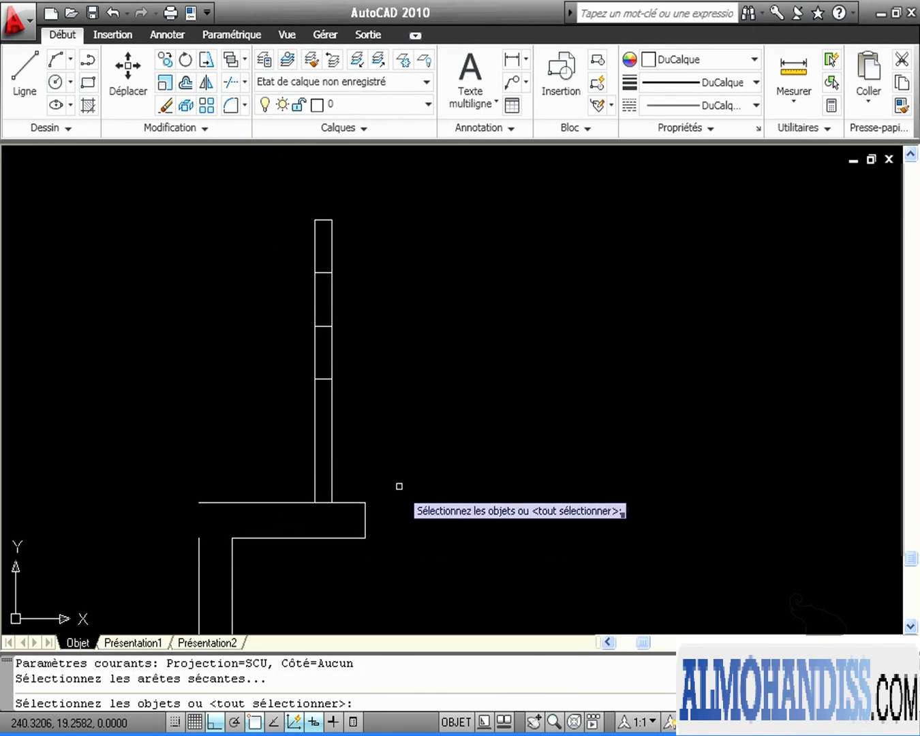
click(335, 486)
click(298, 464)
key(Return)
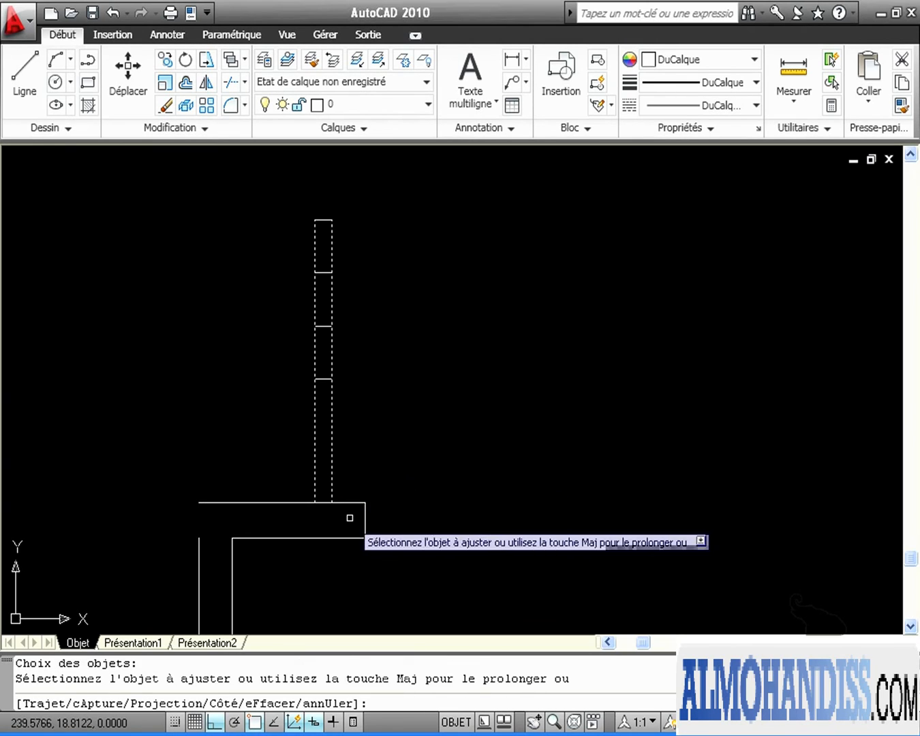
click(324, 502)
key(Return)
- Mirror the whole half front view about the stem's left vertical line, keeping the source objects
scroll(454, 583, down, 2)
mouse_move(454, 583)
middle_down()
mouse_move(467, 401)
mouse_move(596, 314)
middle_up()
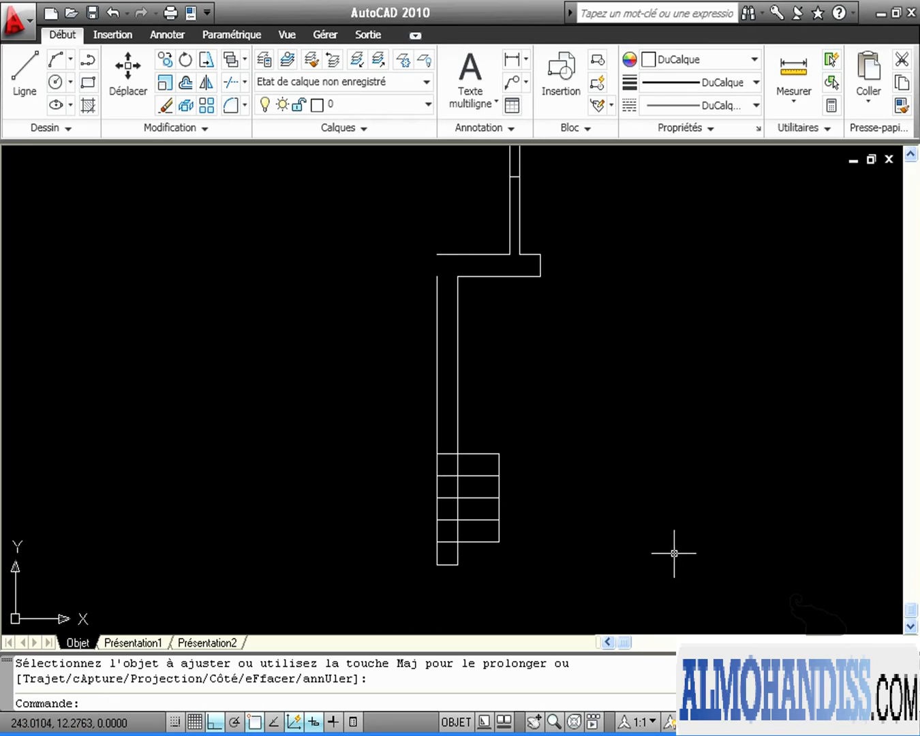
mouse_move(688, 548)
middle_down()
mouse_move(662, 587)
mouse_move(529, 483)
mouse_move(602, 523)
middle_up()
scroll(662, 576, down, 2)
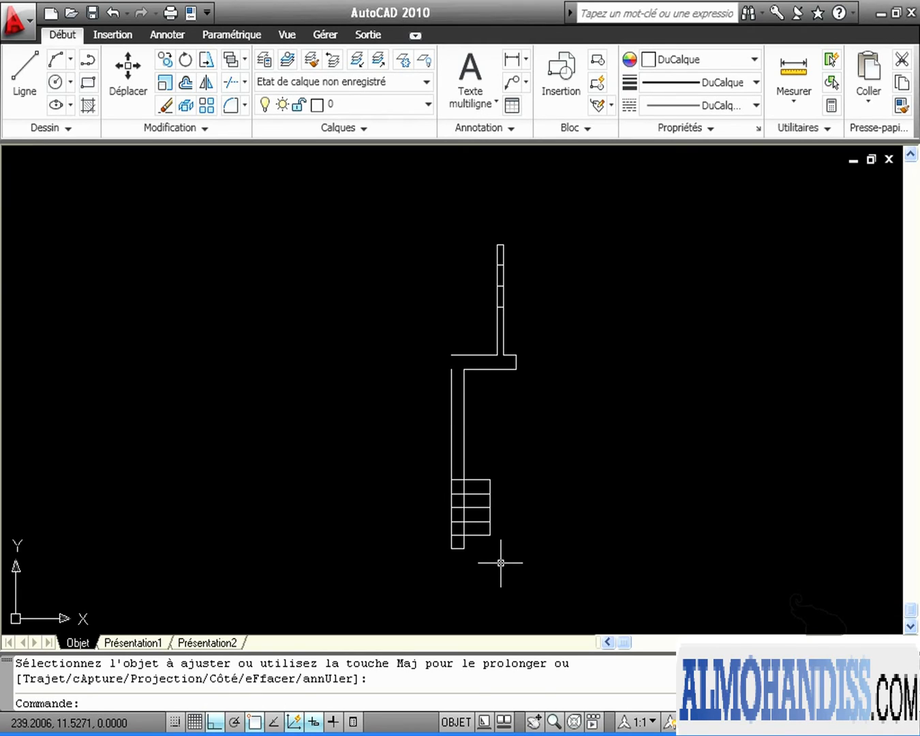
click(203, 87)
click(389, 214)
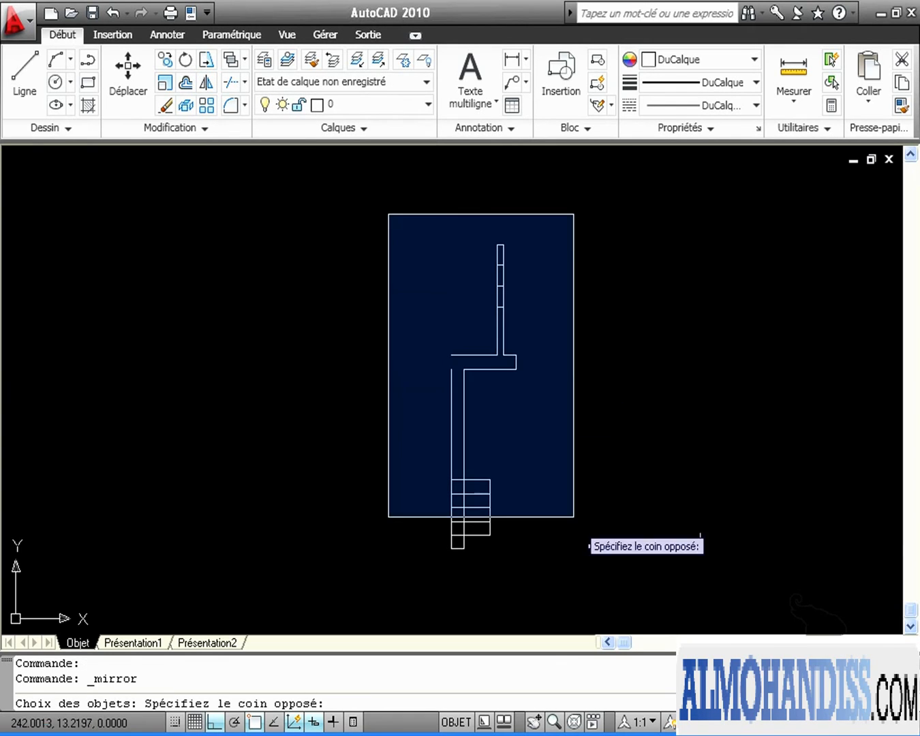
click(601, 607)
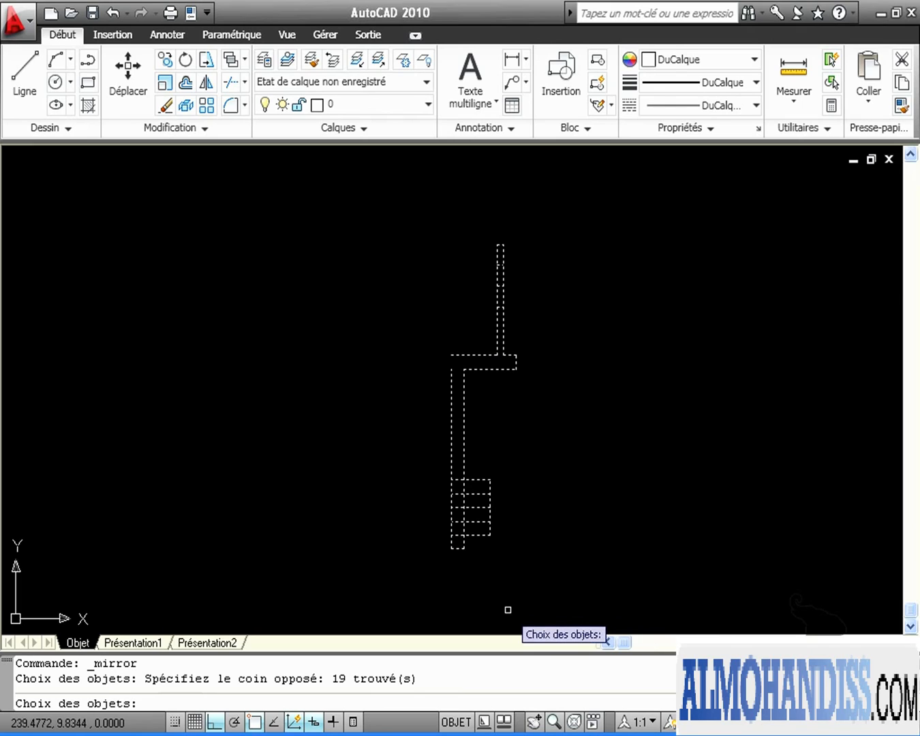
key(Return)
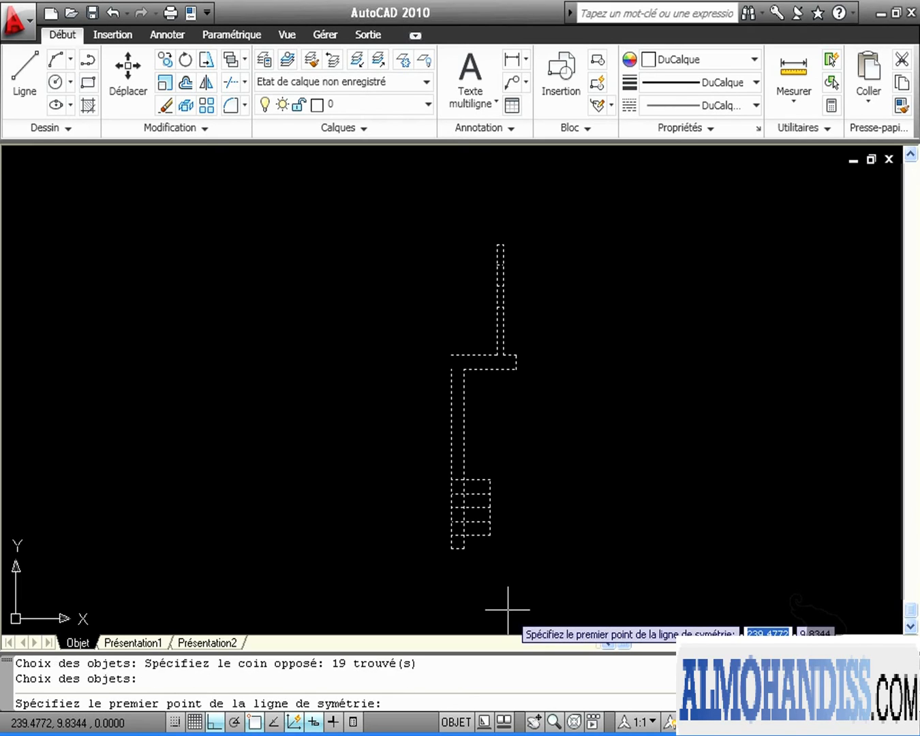
click(451, 549)
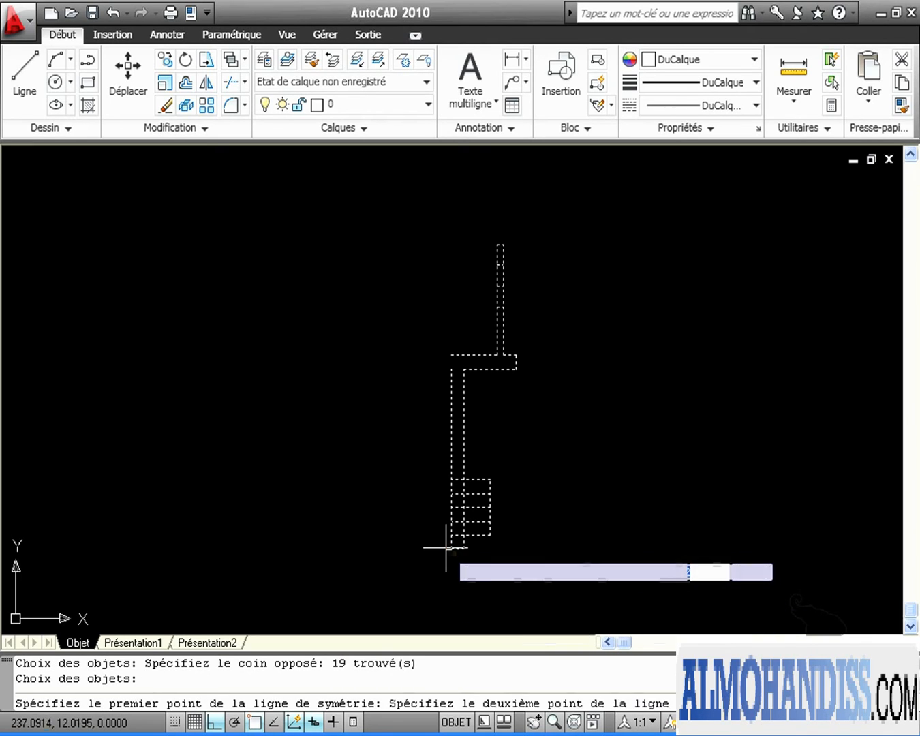
click(451, 369)
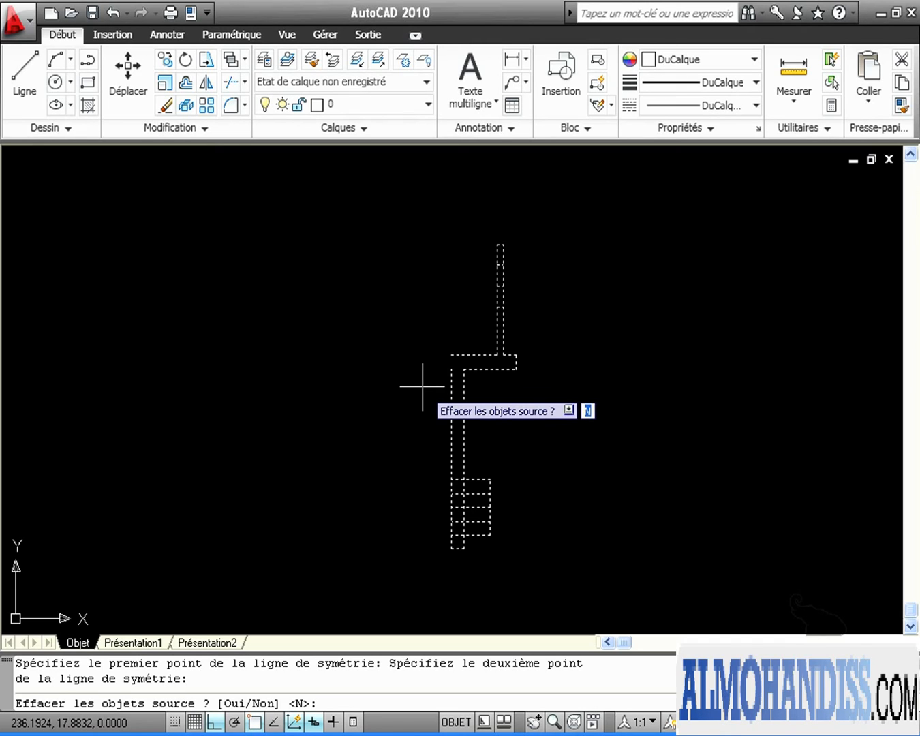
key(Return)
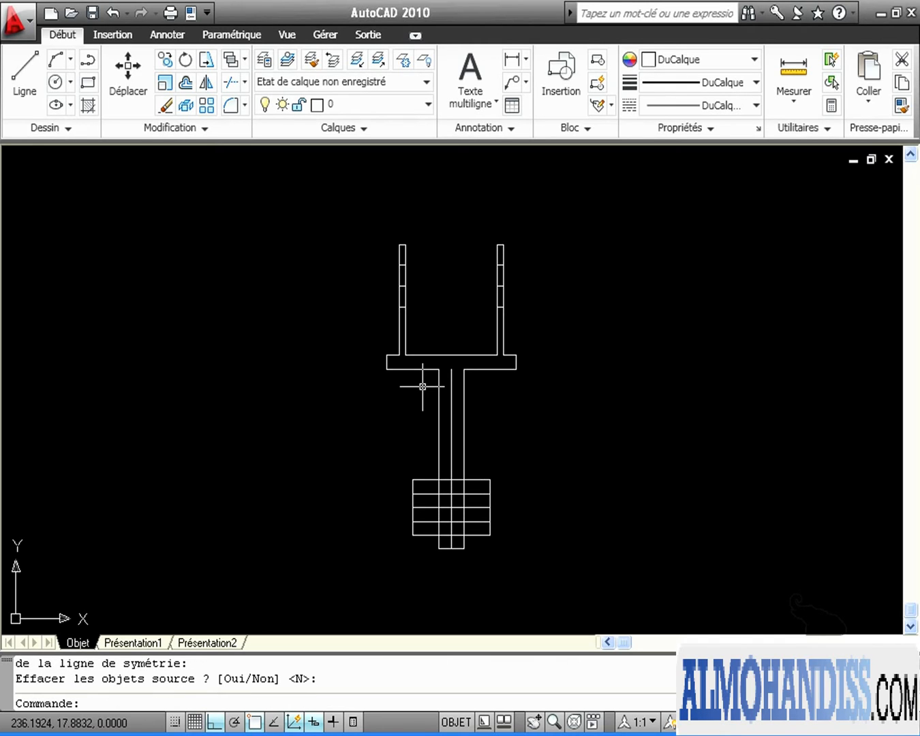
scroll(423, 387, down, 3)
middle_drag(565, 421, 533, 453)
mouse_move(687, 573)
middle_down()
mouse_move(559, 600)
mouse_move(557, 630)
mouse_move(549, 460)
mouse_move(542, 557)
middle_up()
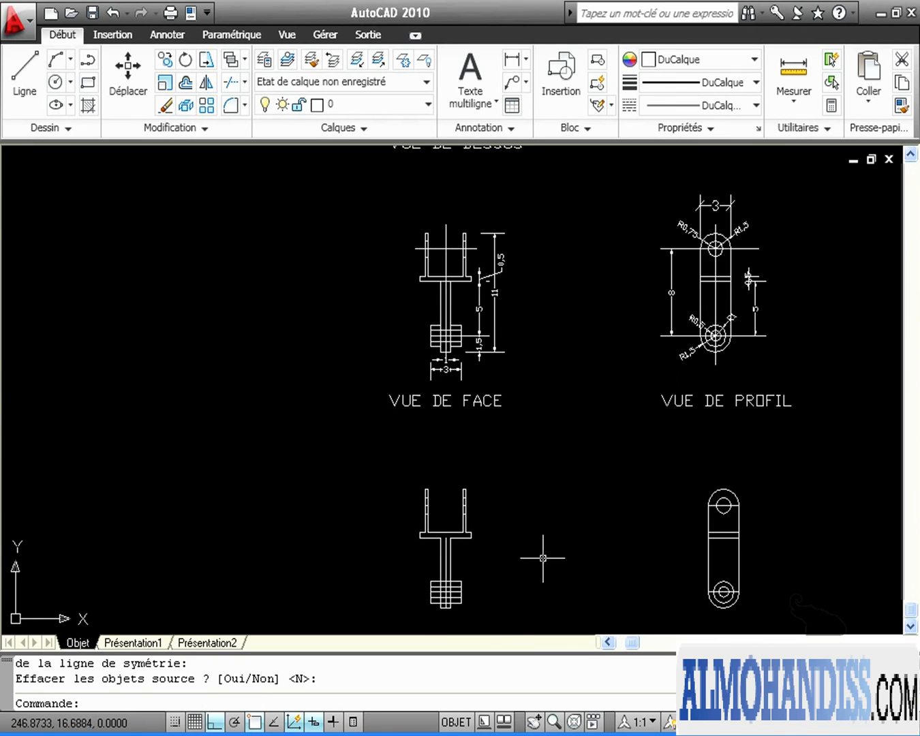
scroll(561, 536, down, 2)
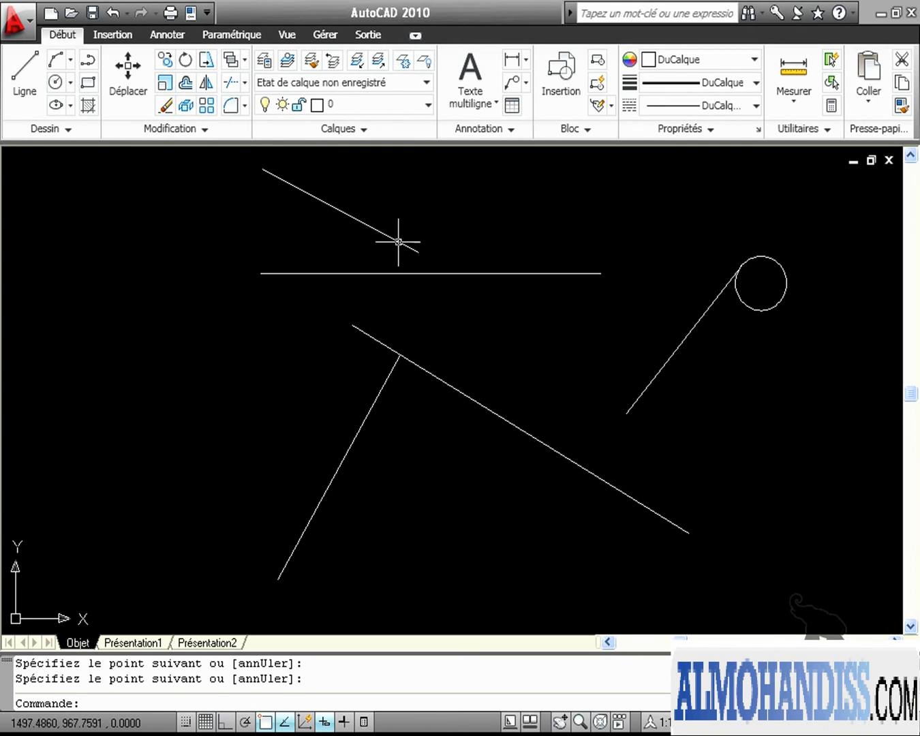
- Apply a coincident constraint between the upper oblique line's lower endpoint and the long horizontal line
click(240, 36)
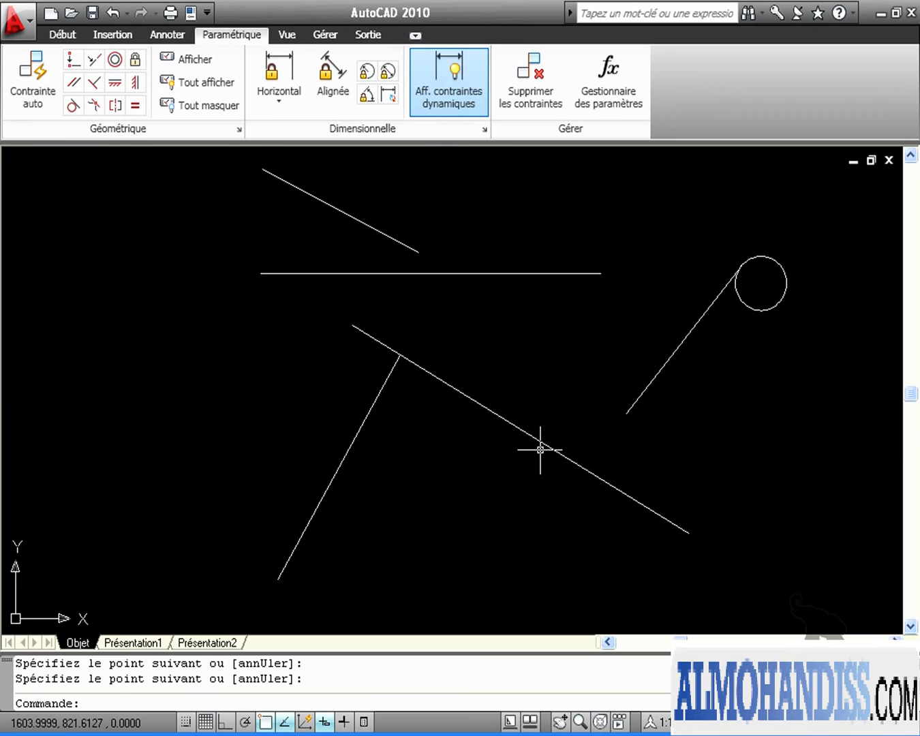
click(71, 65)
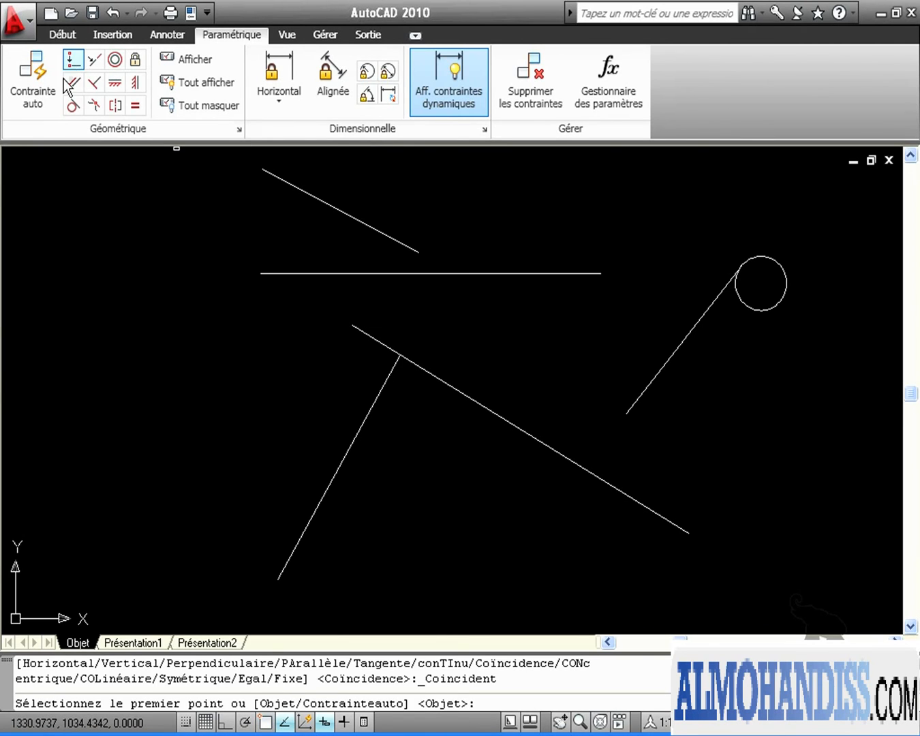
click(419, 252)
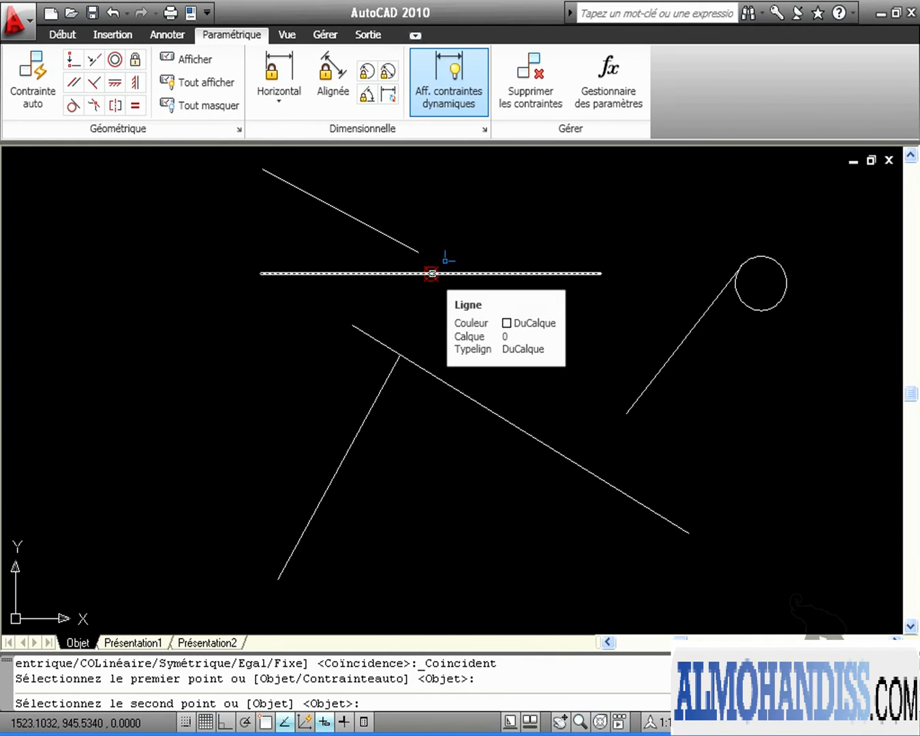
click(432, 273)
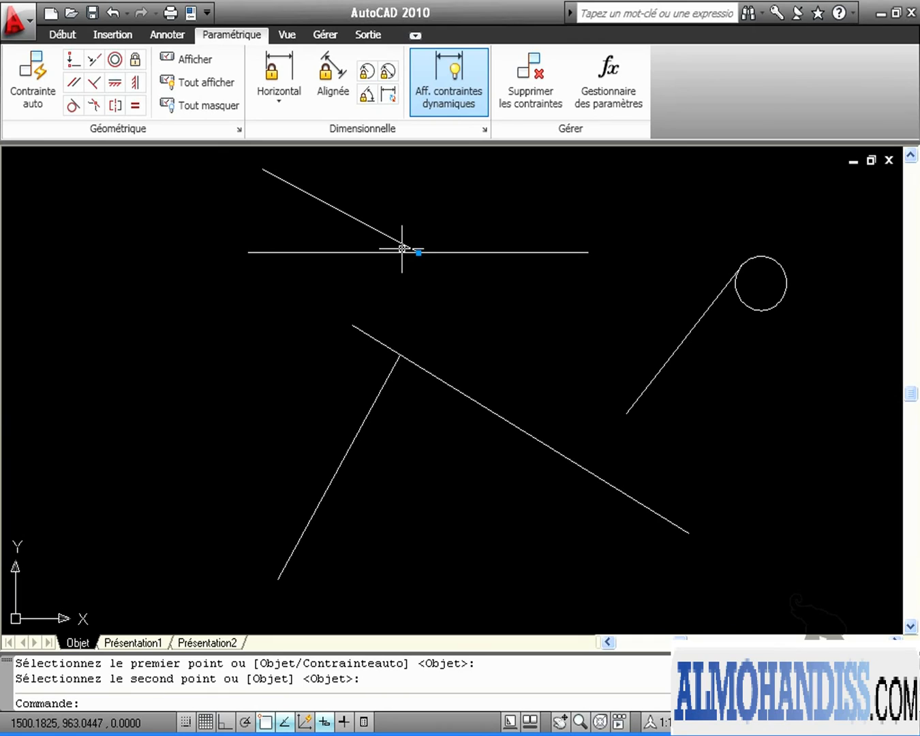
- Stretch the upper oblique line's constrained endpoint in two moves, rightward and downward, keeping the coincident constraint with the long line
scroll(427, 257, up, 3)
middle_drag(431, 267, 533, 311)
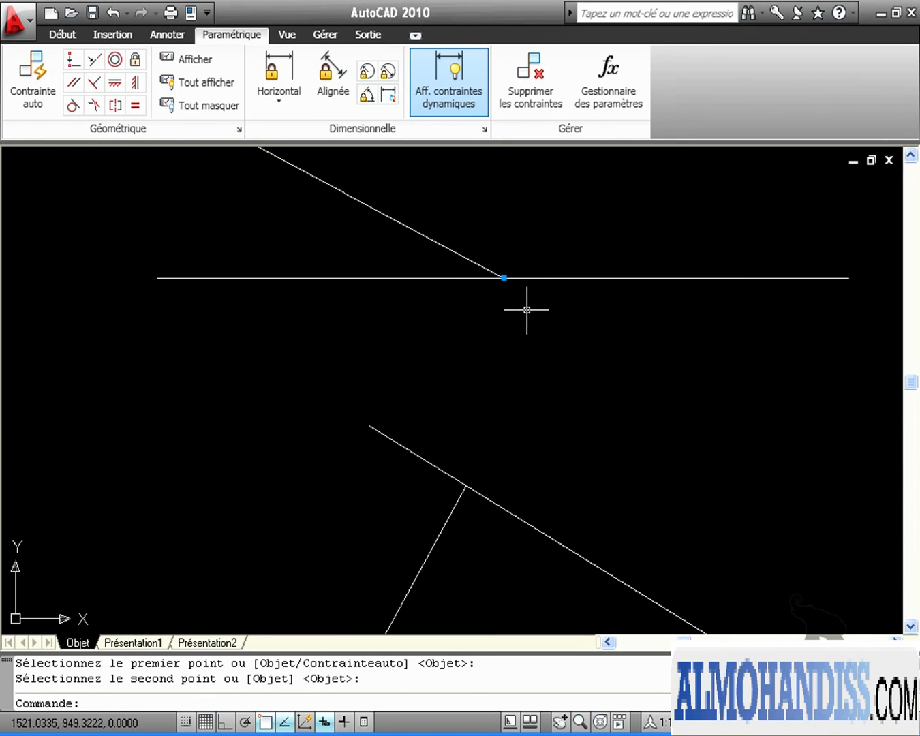
click(503, 278)
click(503, 276)
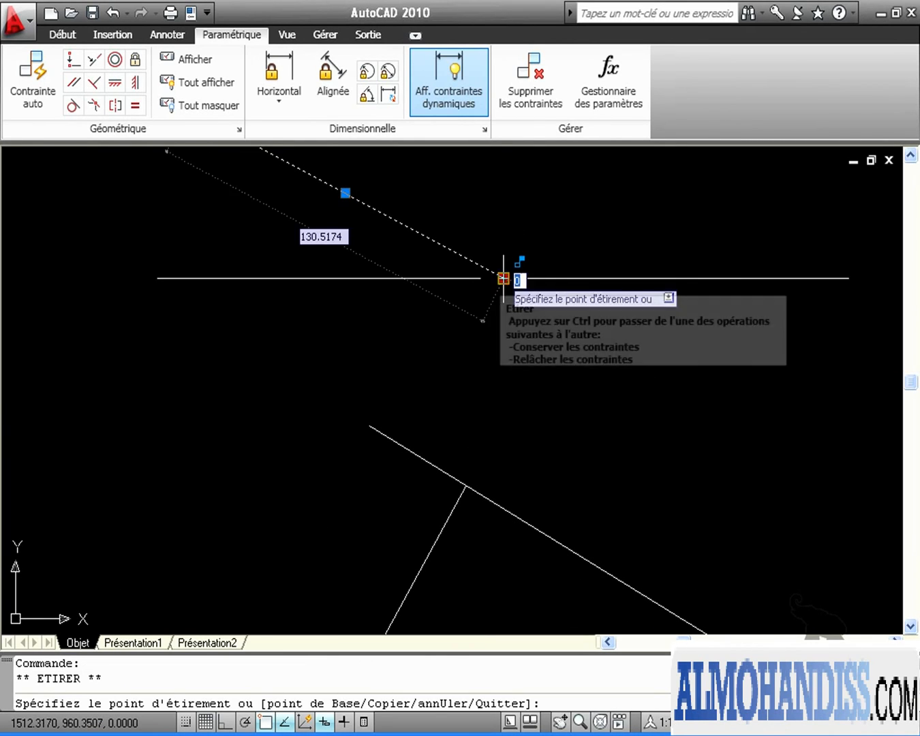
click(704, 290)
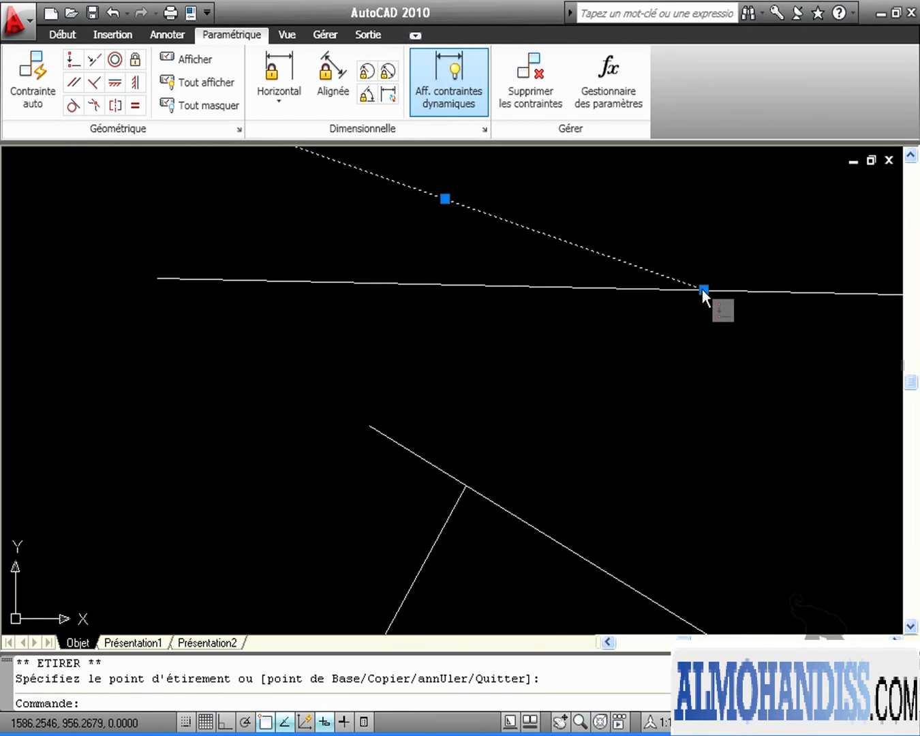
click(703, 288)
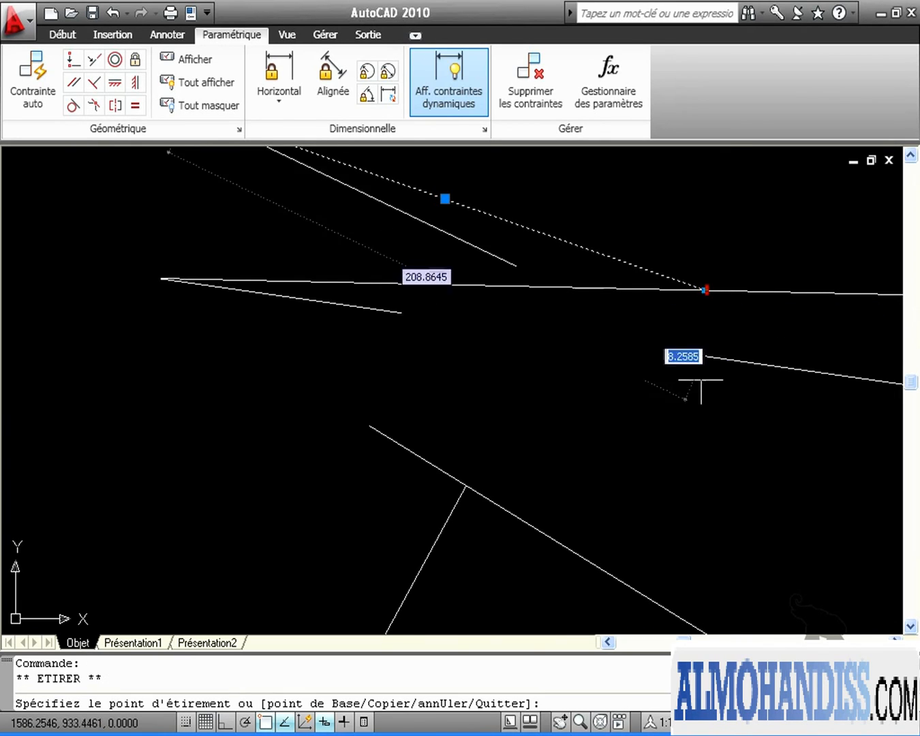
click(691, 389)
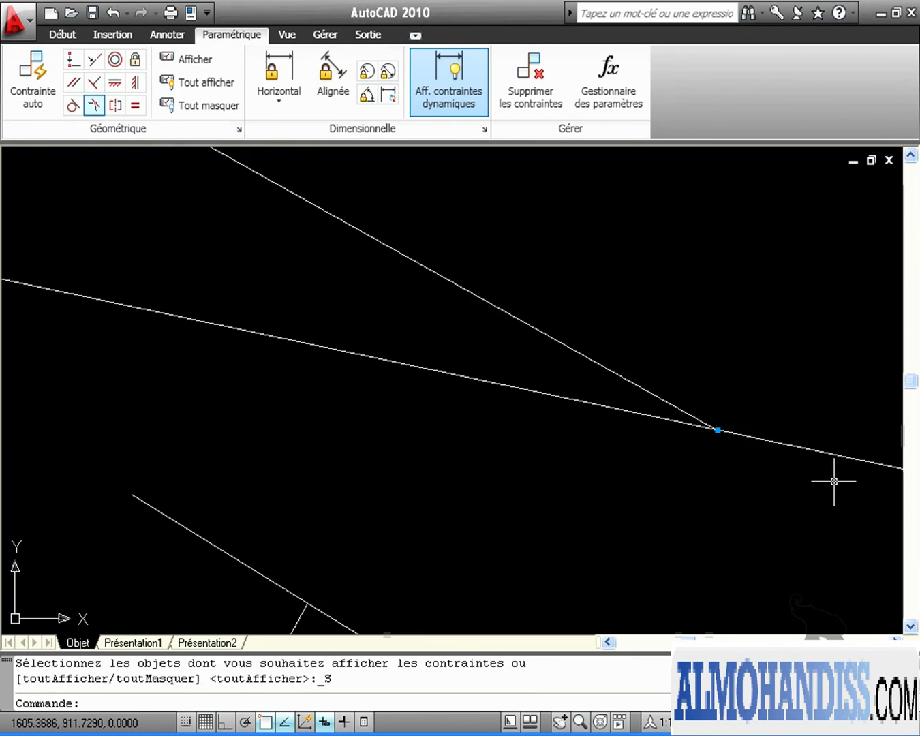
- Draw a separate line to the left of the long constrained line, sloping up and leftward at roughly the same inclination
scroll(695, 467, down, 7)
middle_drag(711, 481, 474, 350)
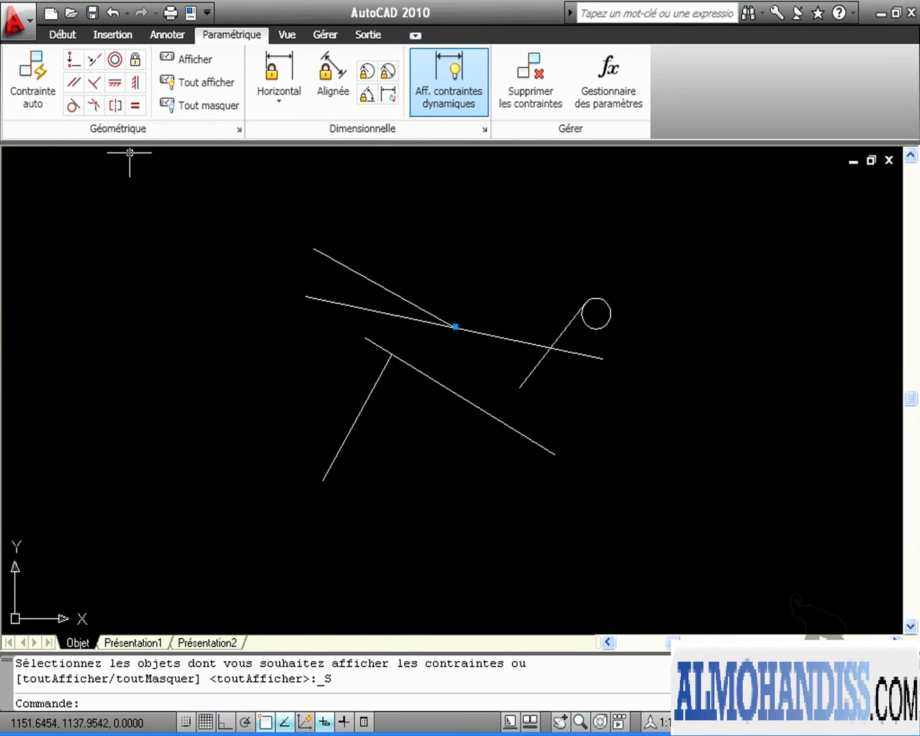
click(61, 34)
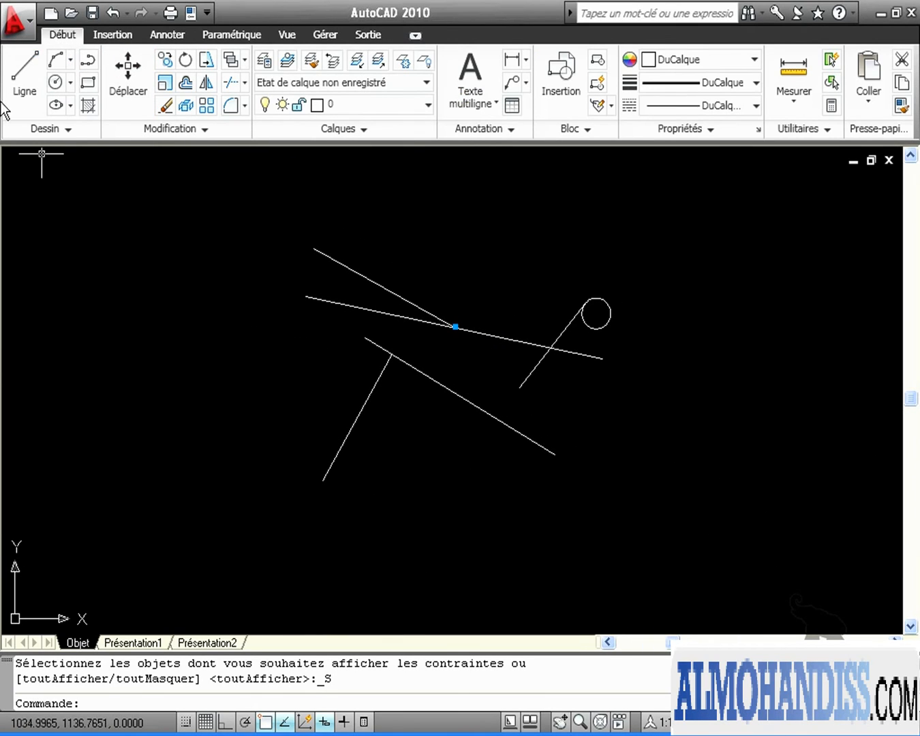
click(25, 77)
click(248, 286)
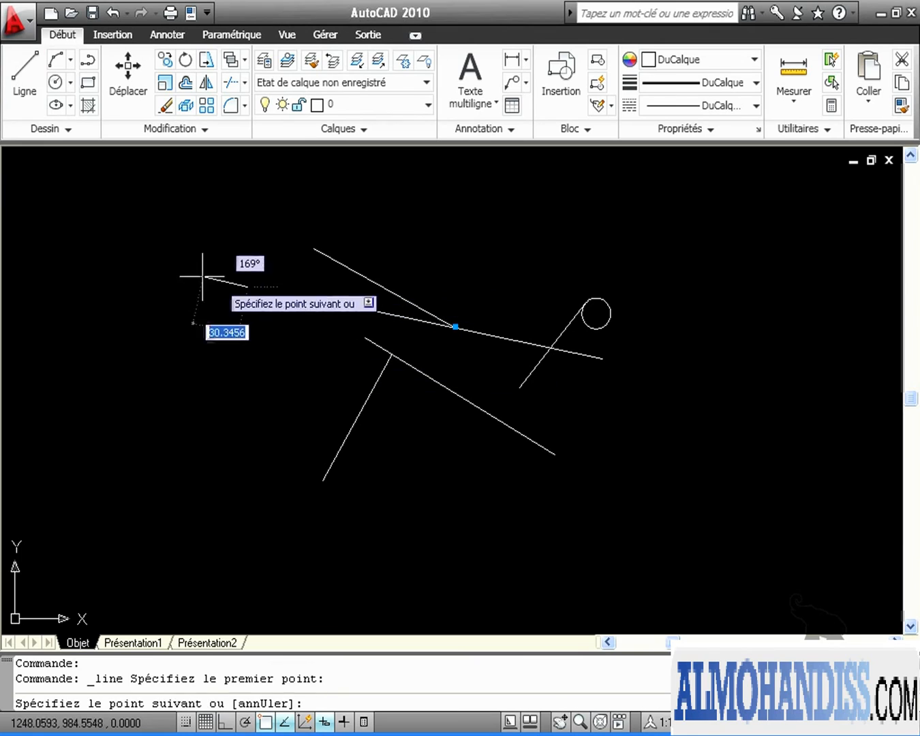
click(42, 242)
key(Return)
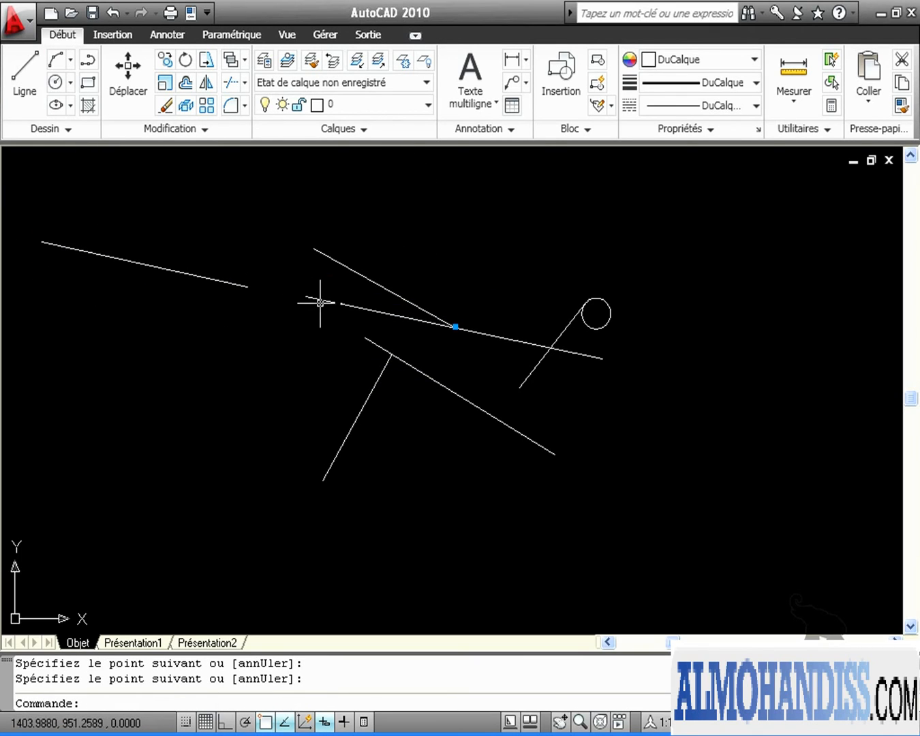
- Constrain the new line collinear with the long line and move it upward to test the constraint
click(228, 32)
click(94, 69)
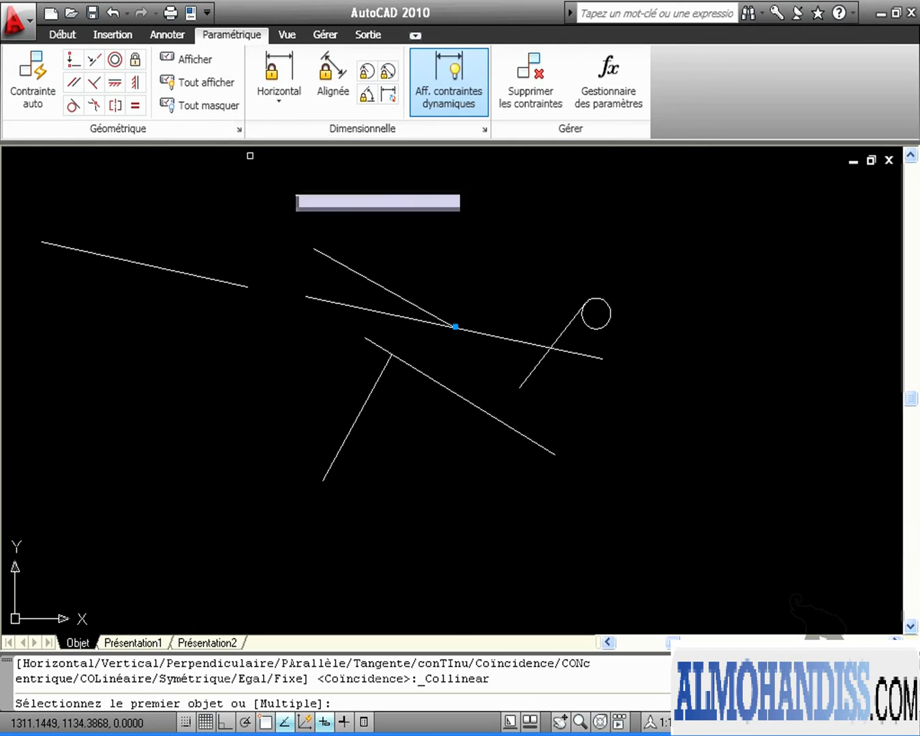
click(321, 300)
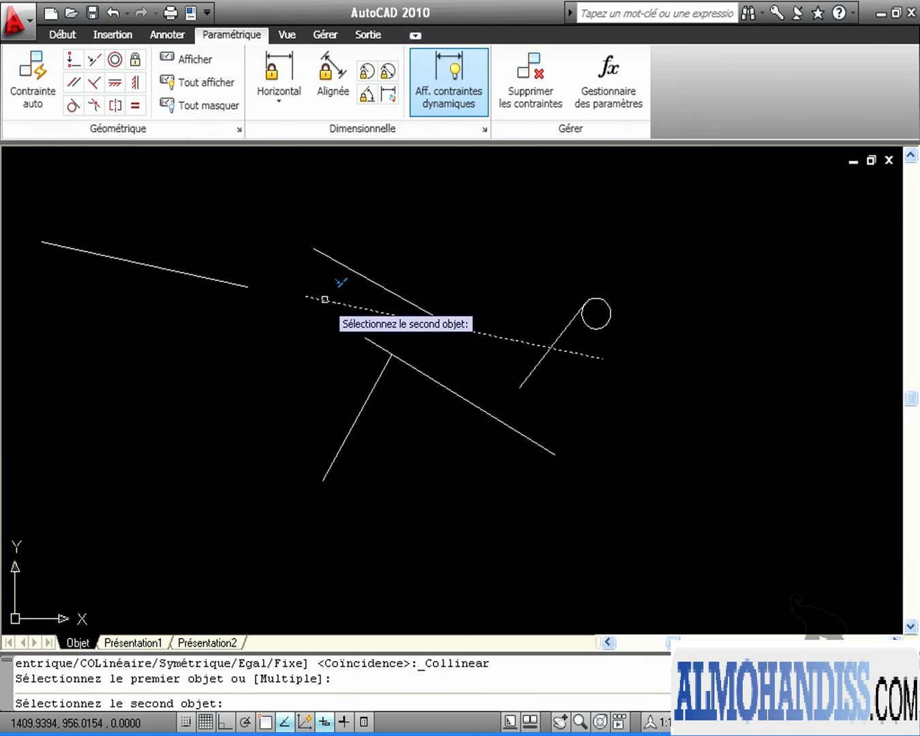
click(224, 283)
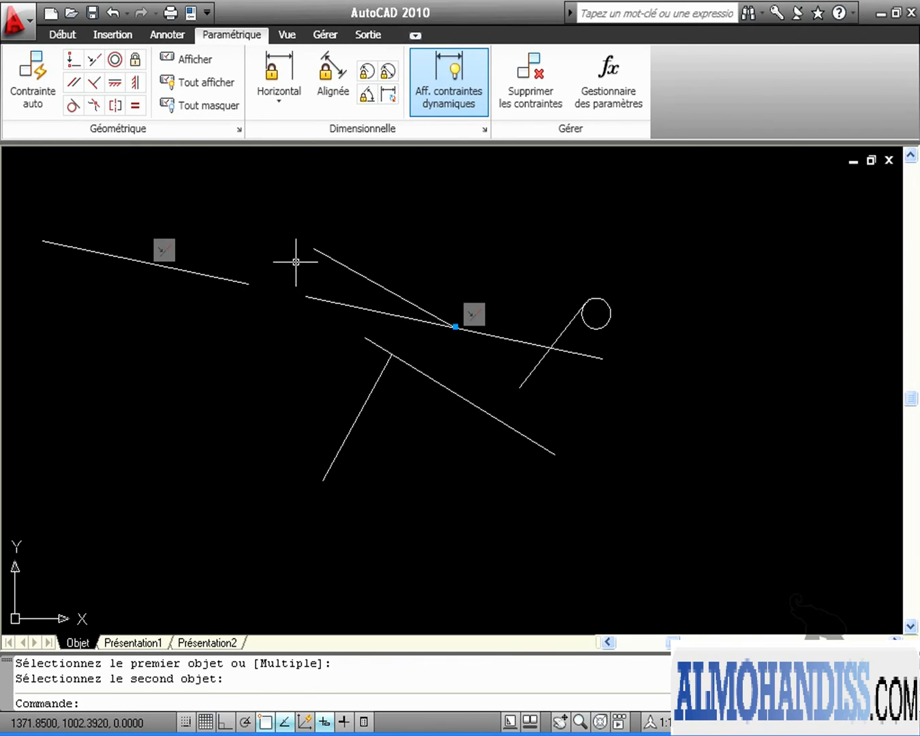
click(242, 281)
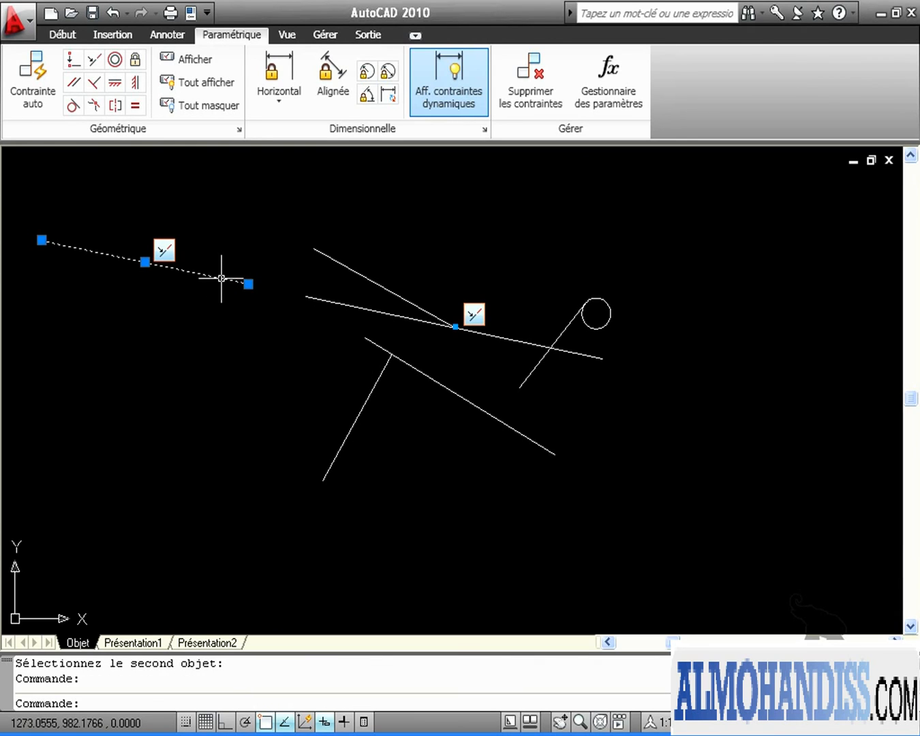
drag(243, 281, 253, 199)
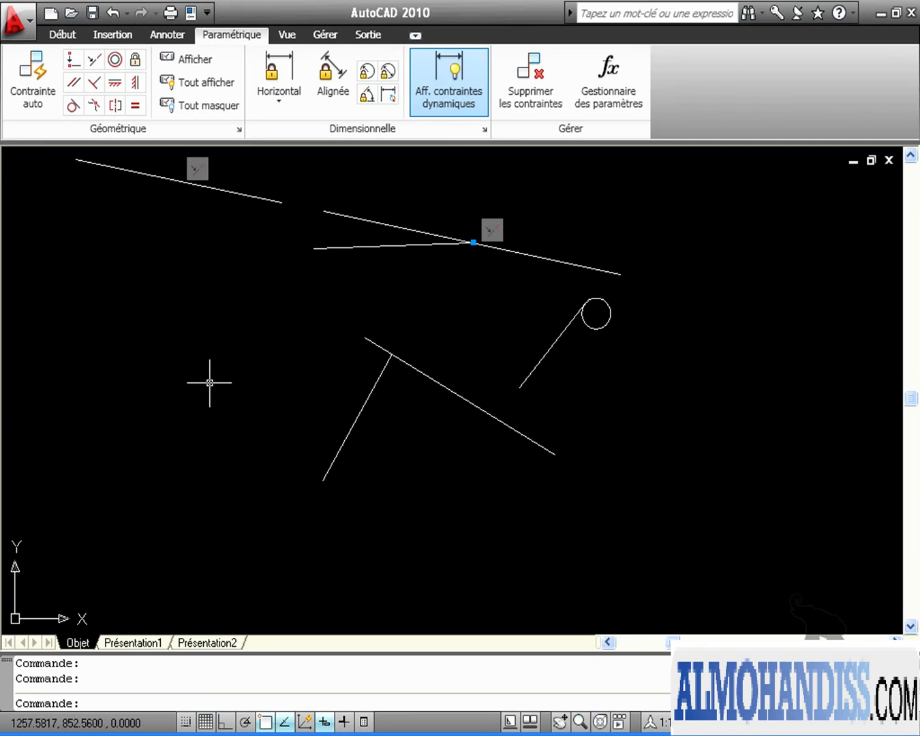
- Draw two overlapping circles to the left of the perpendicular lines, with radii of about 147 and 105
click(67, 33)
click(56, 82)
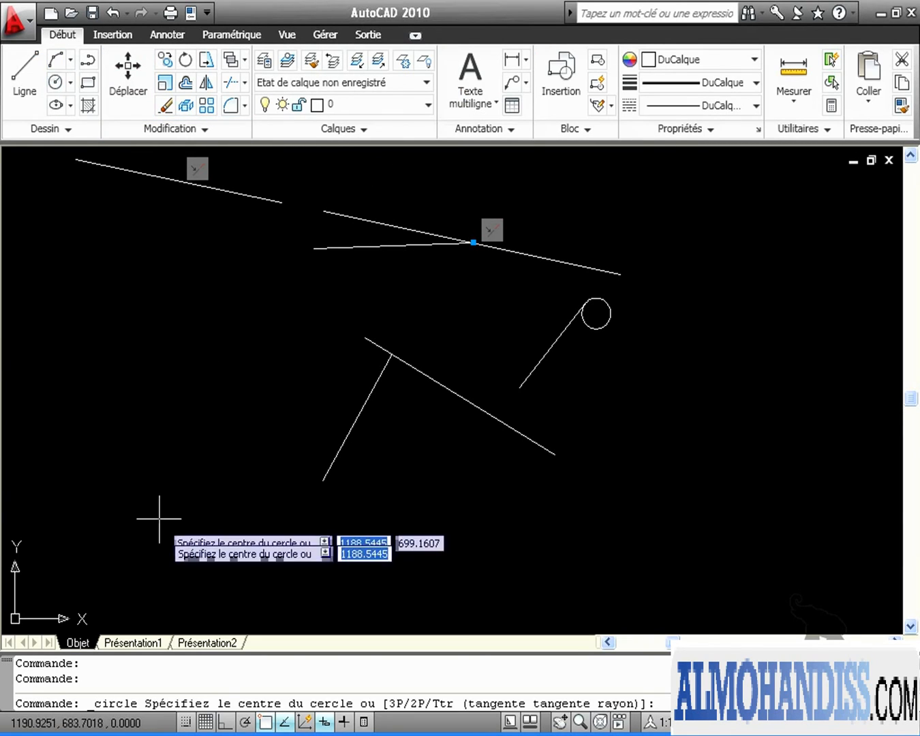
click(163, 427)
click(274, 442)
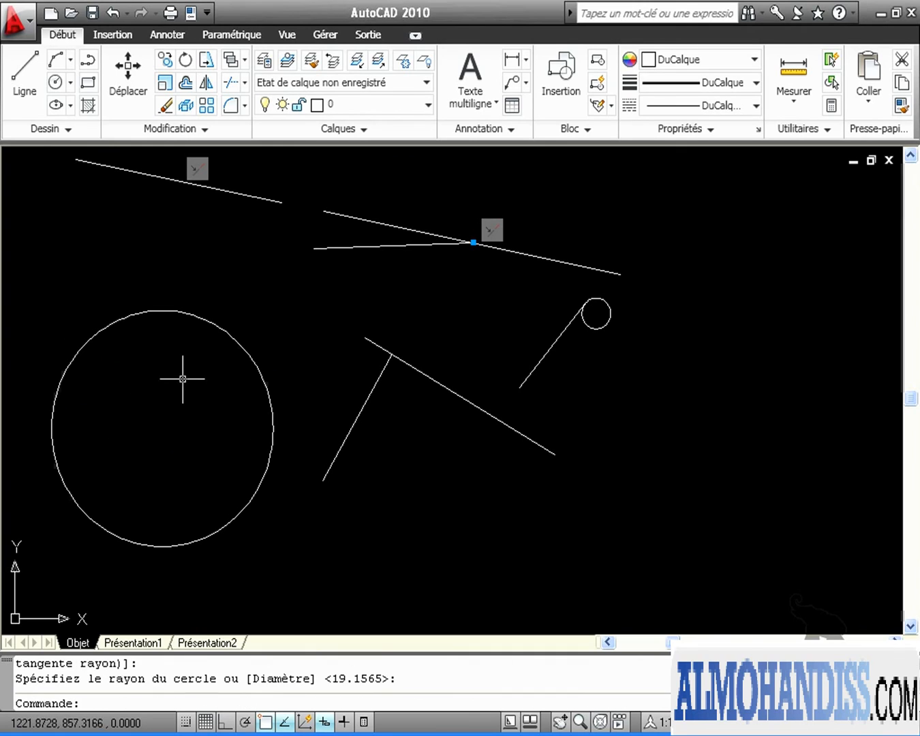
click(55, 83)
click(199, 502)
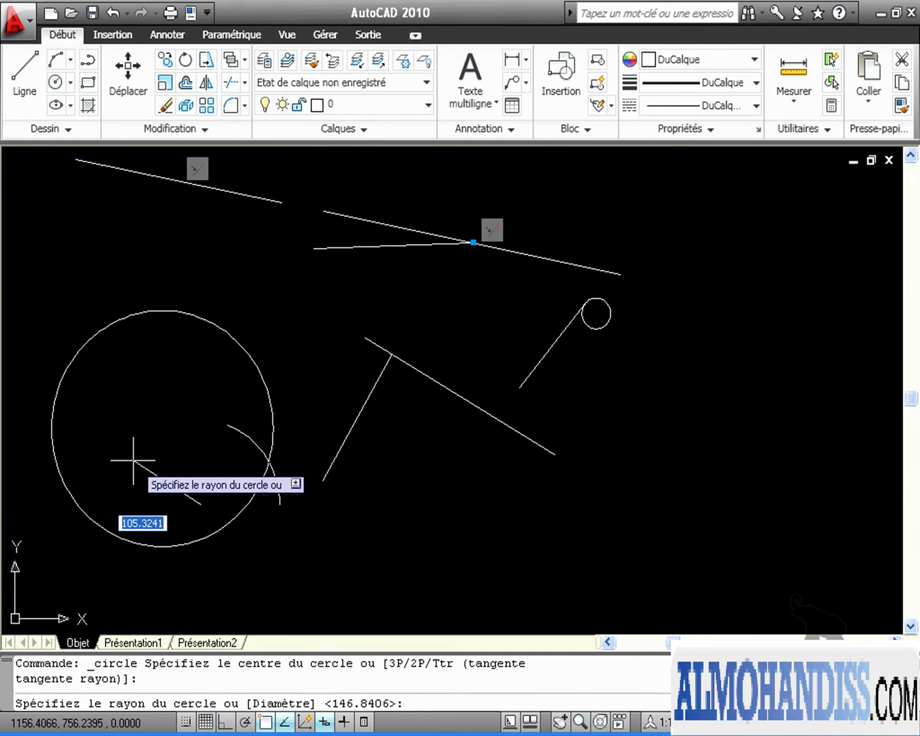
click(131, 471)
- Apply a concentric constraint that aligns the larger circle with the smaller circle
click(240, 34)
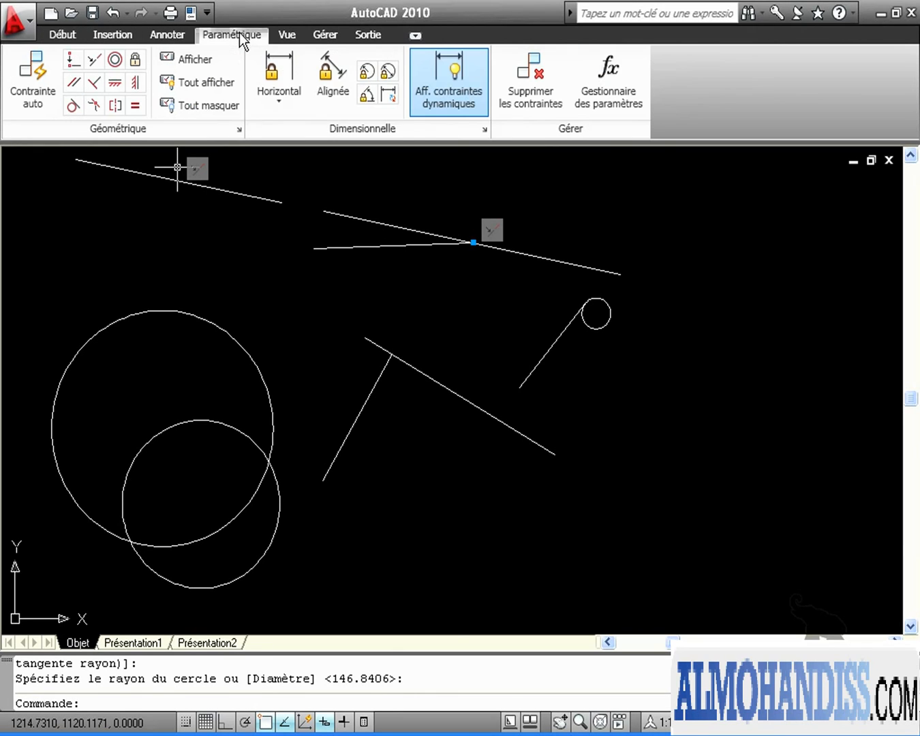
click(114, 60)
click(197, 464)
click(275, 469)
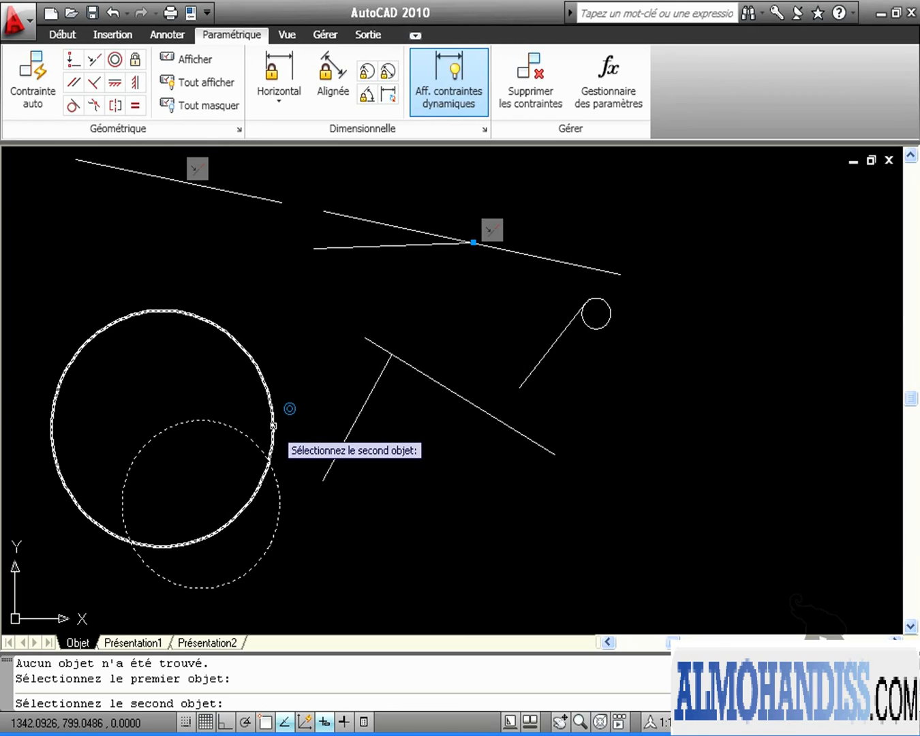
click(274, 426)
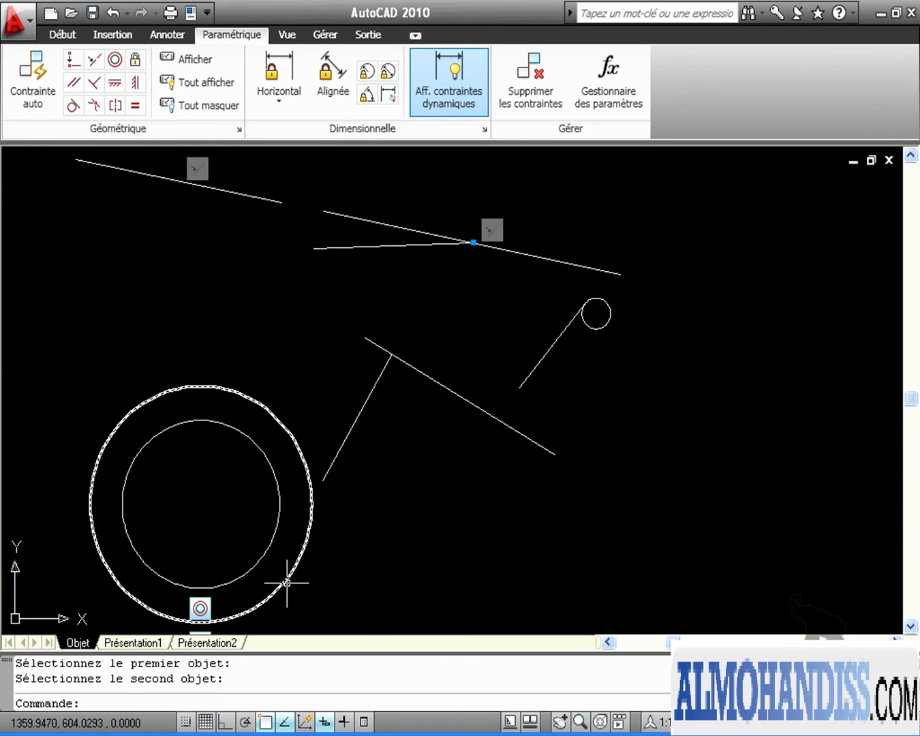
- Move the larger circle up and right toward the perpendicular lines and enlarge it to about twice its radius
click(257, 403)
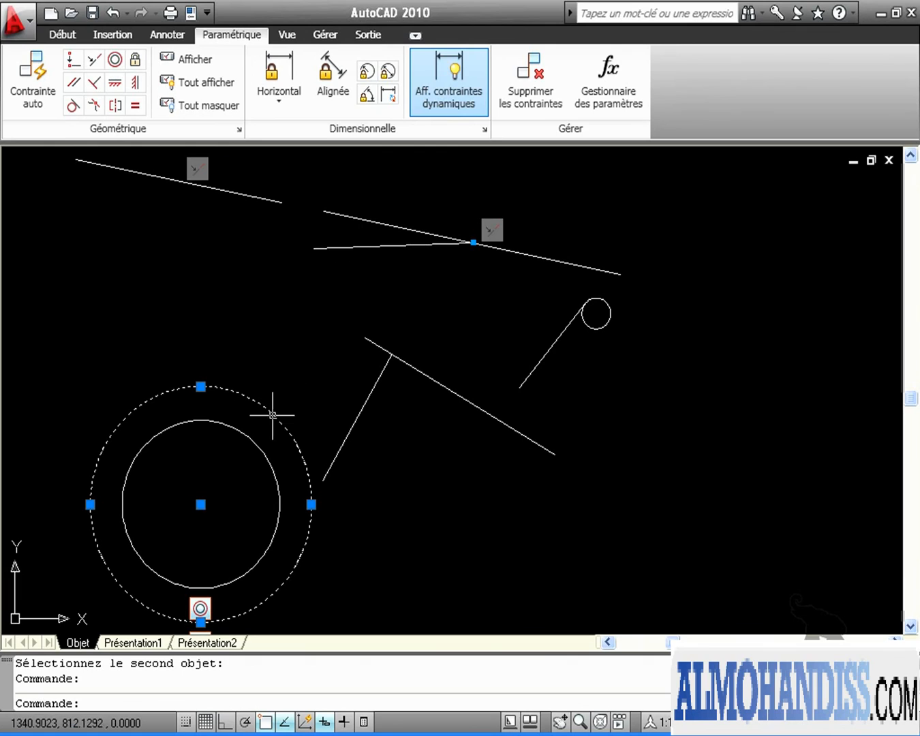
click(355, 298)
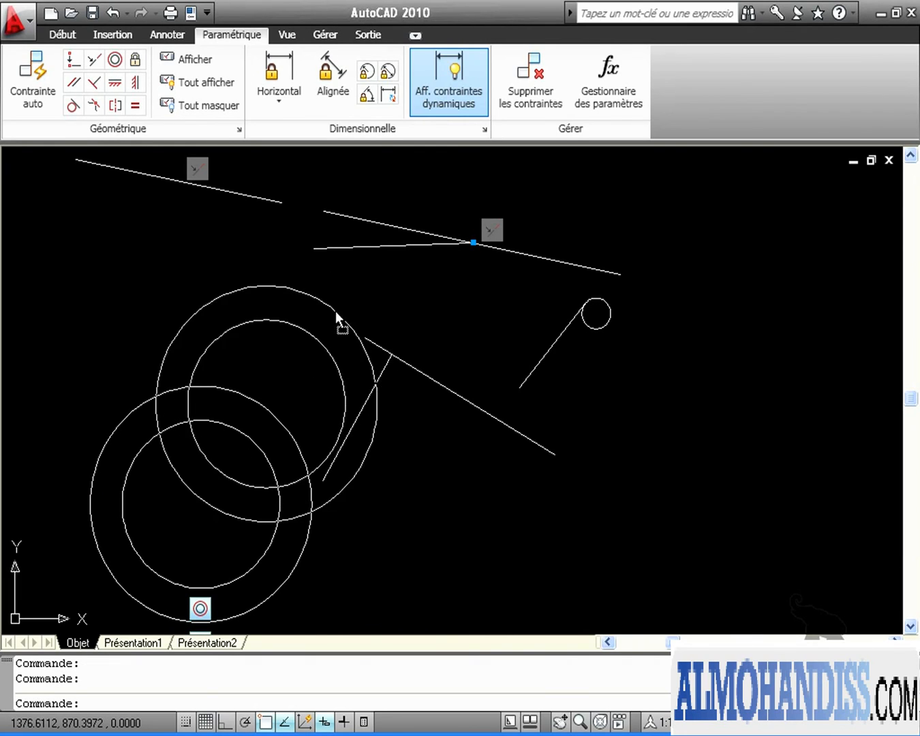
click(377, 404)
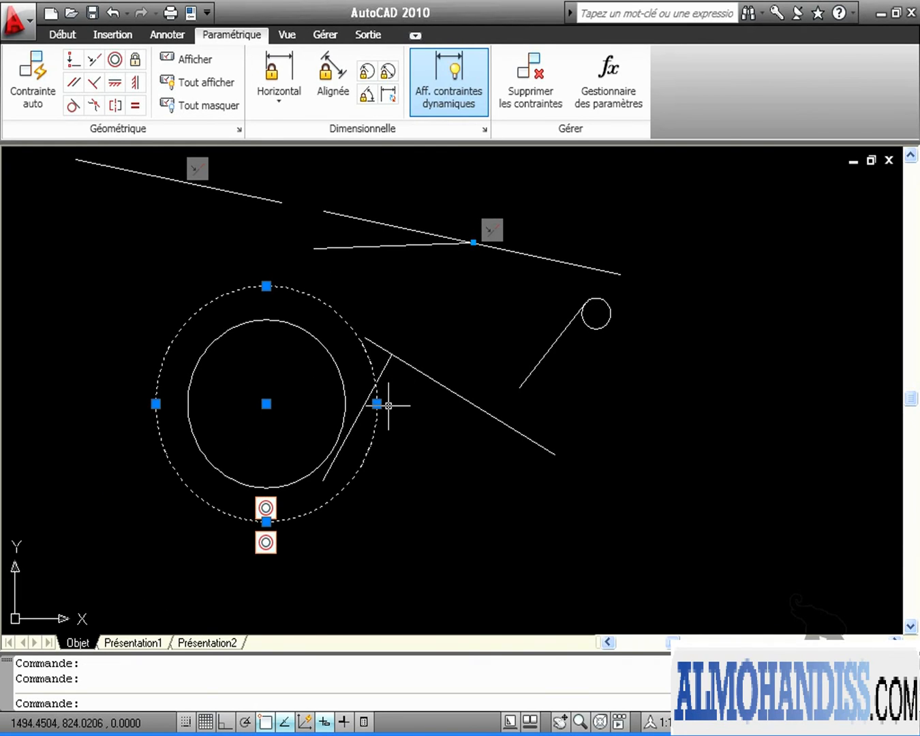
click(156, 403)
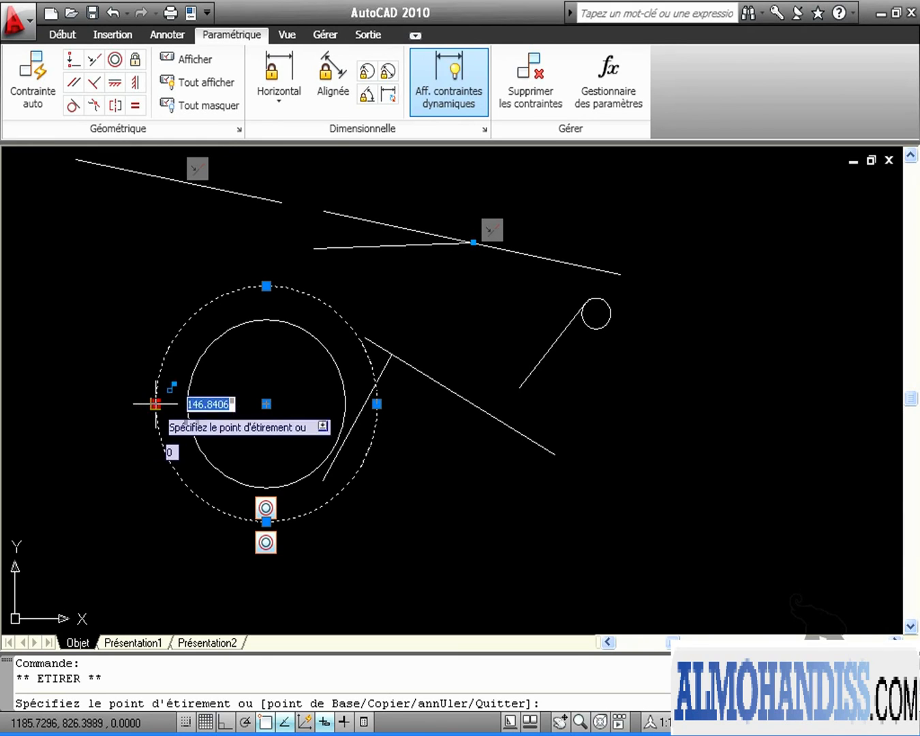
click(38, 403)
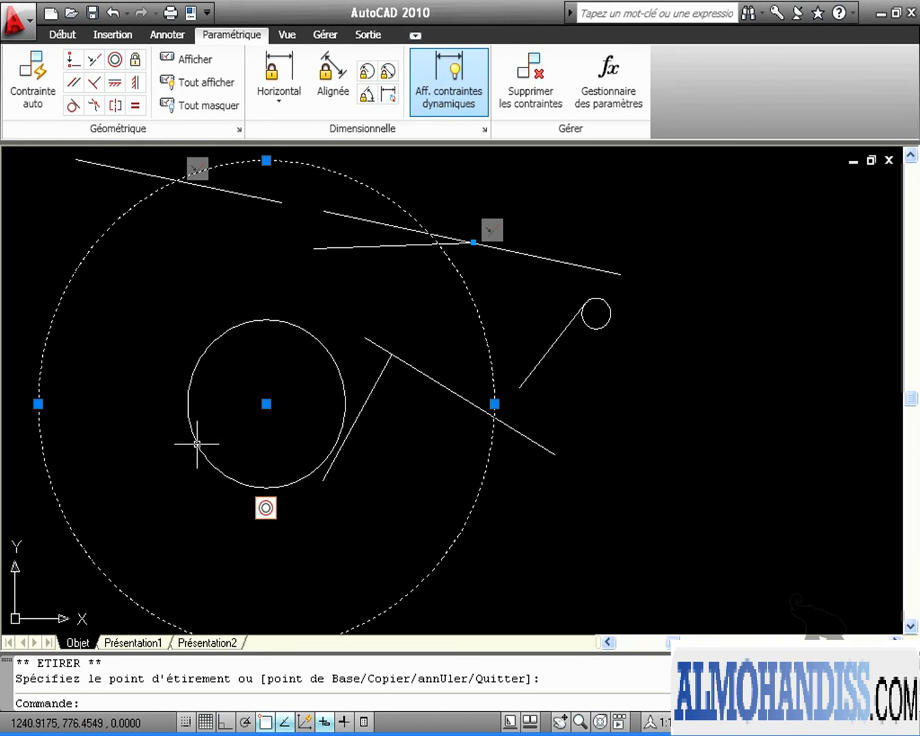
- Move the concentric circles leftward, away from the perpendicular lines, by the outer circle's centre
click(267, 403)
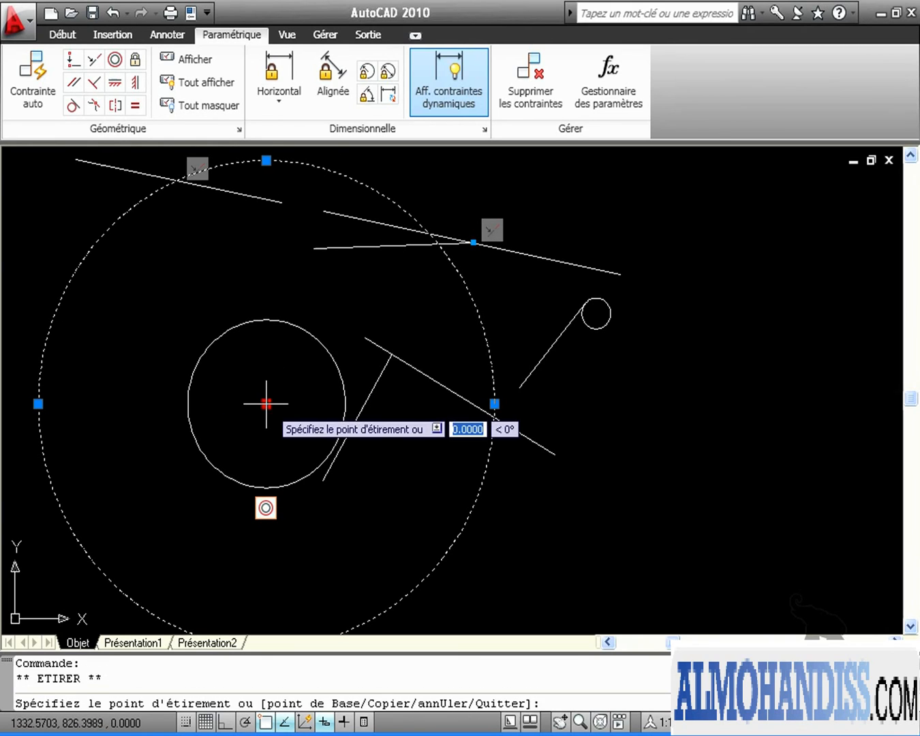
click(84, 395)
- Apply a fix constraint to the inner circle's centre point
scroll(241, 434, down, 2)
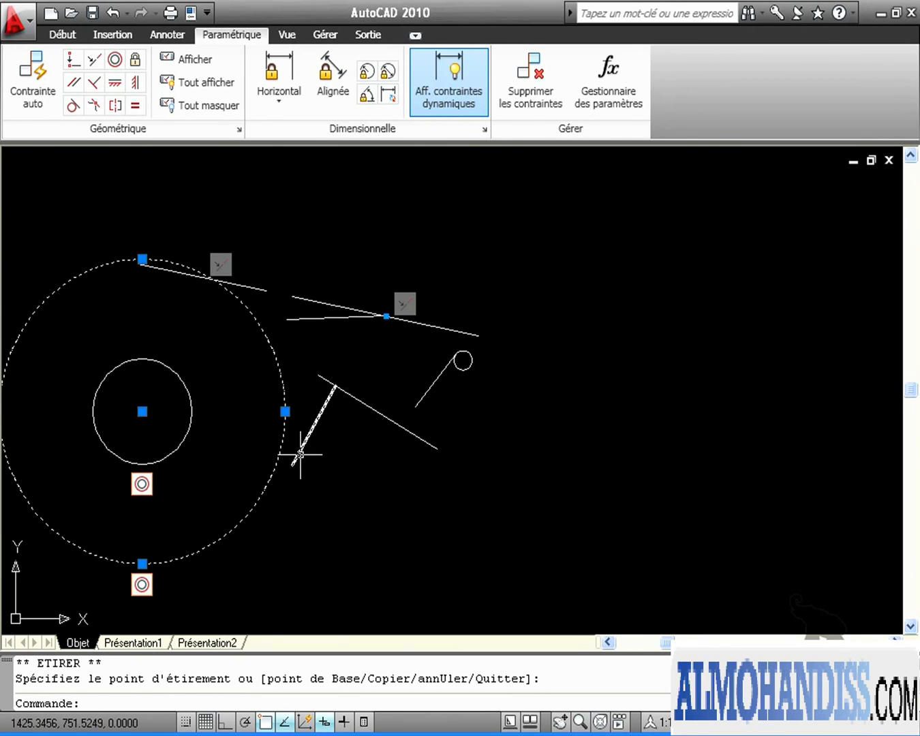
scroll(299, 444, down, 2)
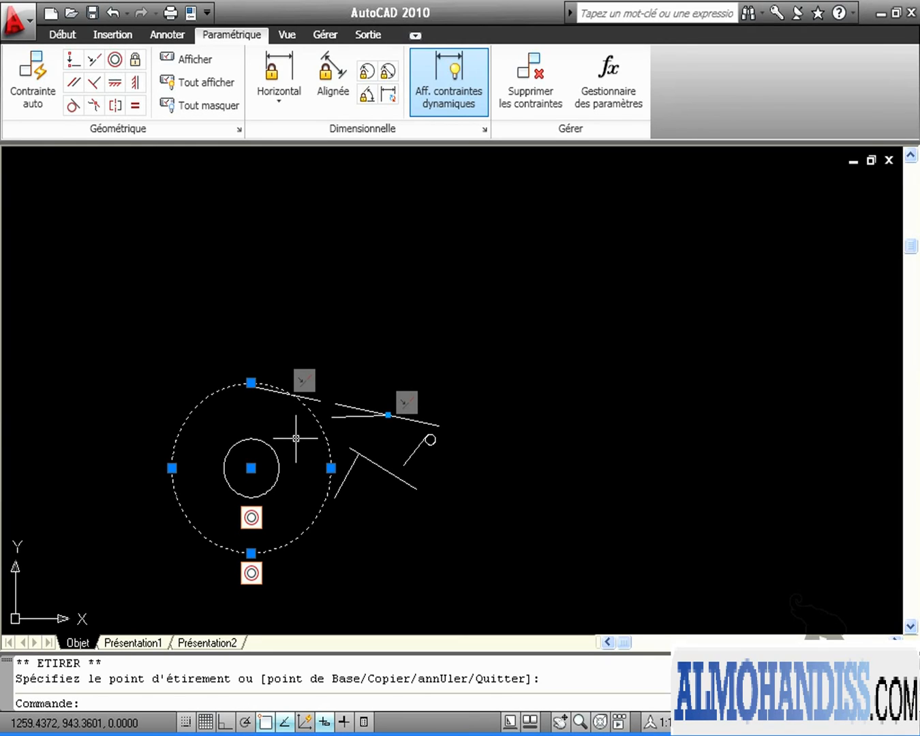
click(138, 58)
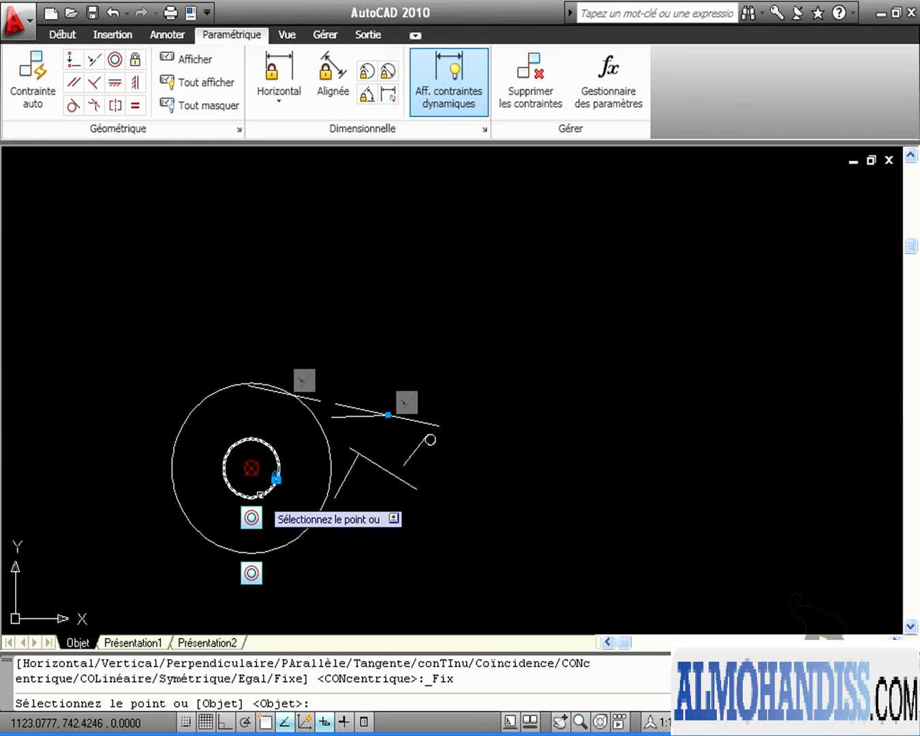
click(272, 475)
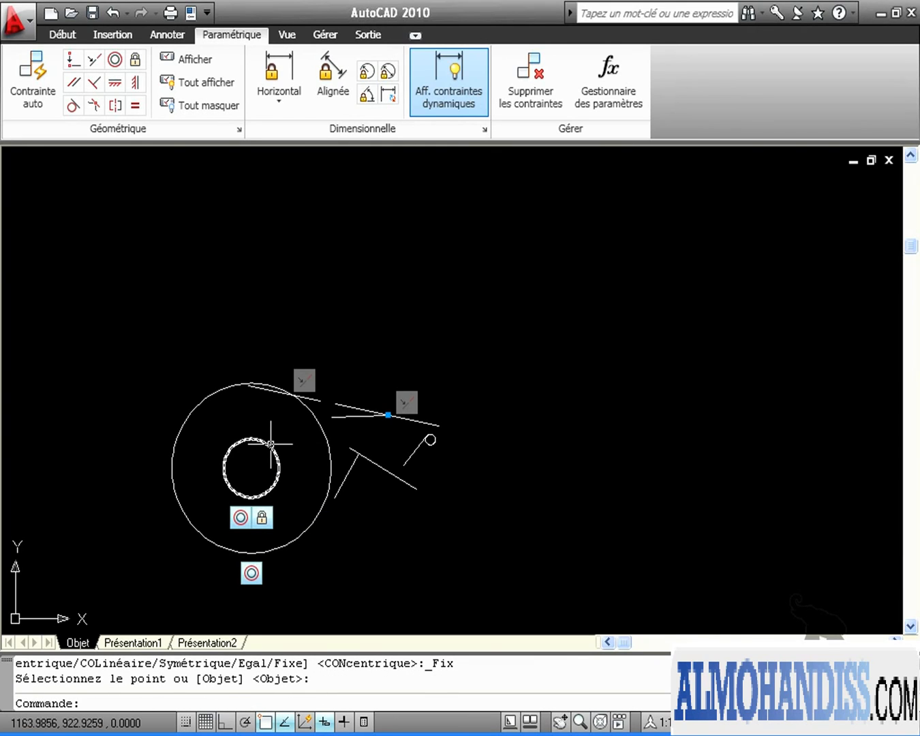
click(271, 443)
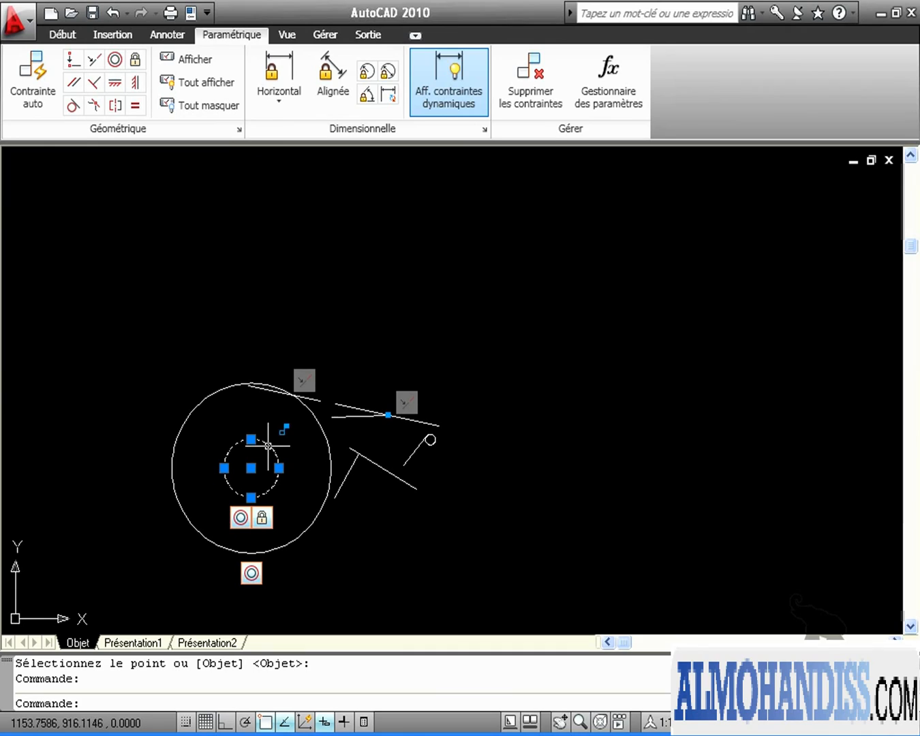
key(Escape)
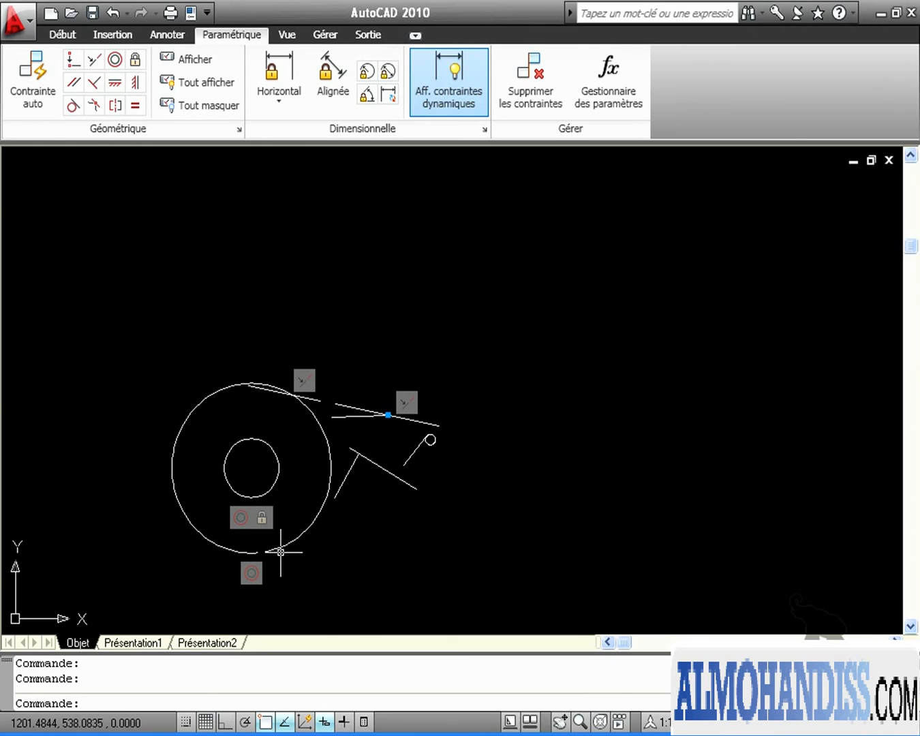
- Draw two separate non-parallel lines sloping down to the right, one below the other, in the empty area above and right of the circles
click(61, 34)
click(29, 73)
click(397, 256)
click(733, 391)
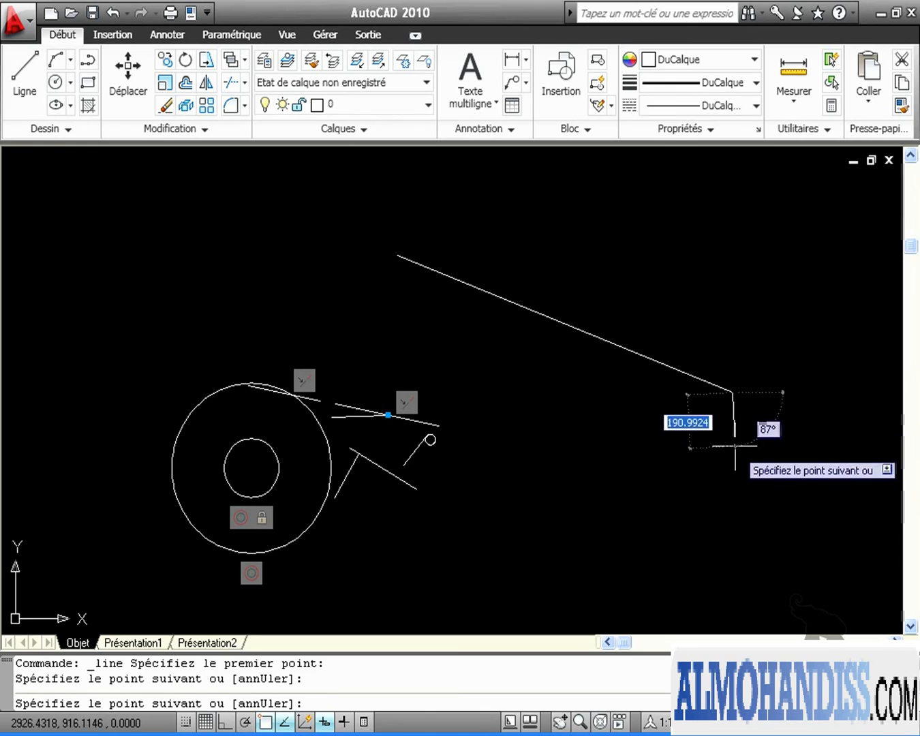
key(Return)
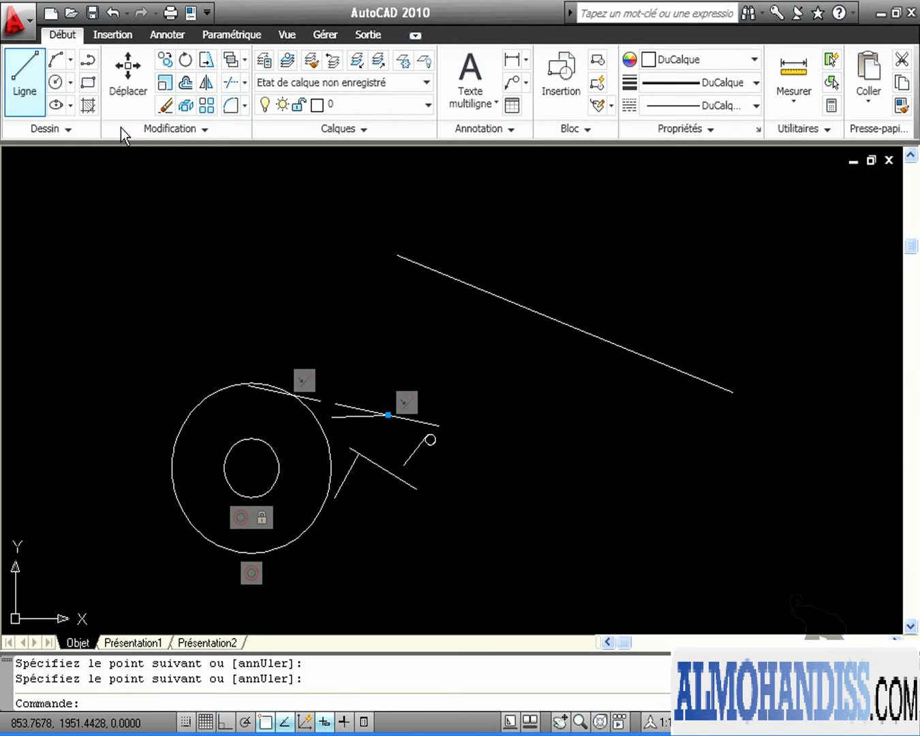
key(Return)
click(375, 331)
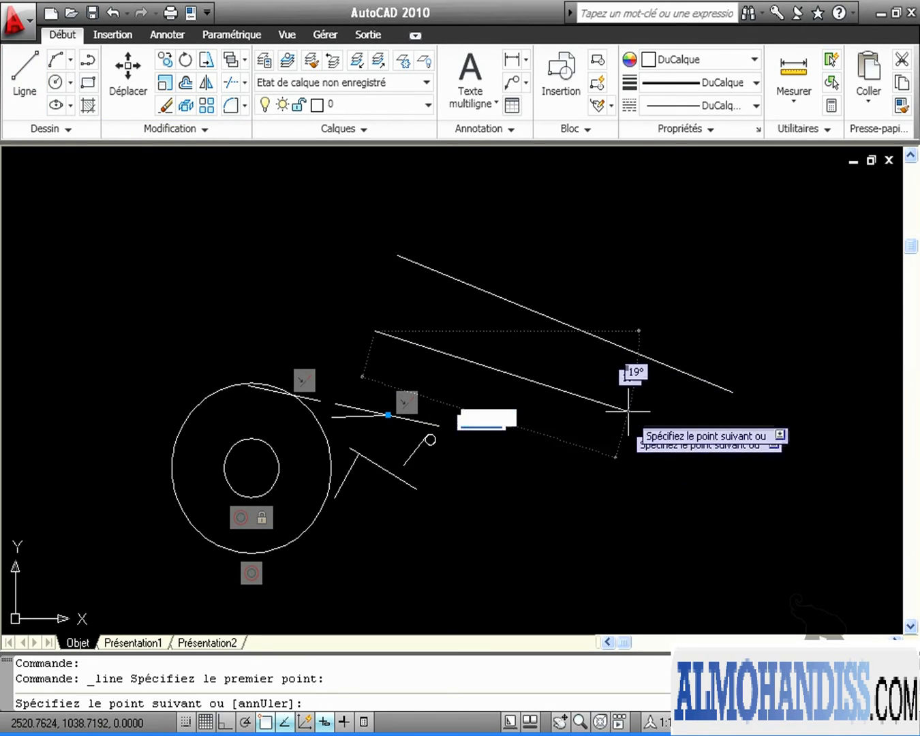
click(625, 390)
key(Return)
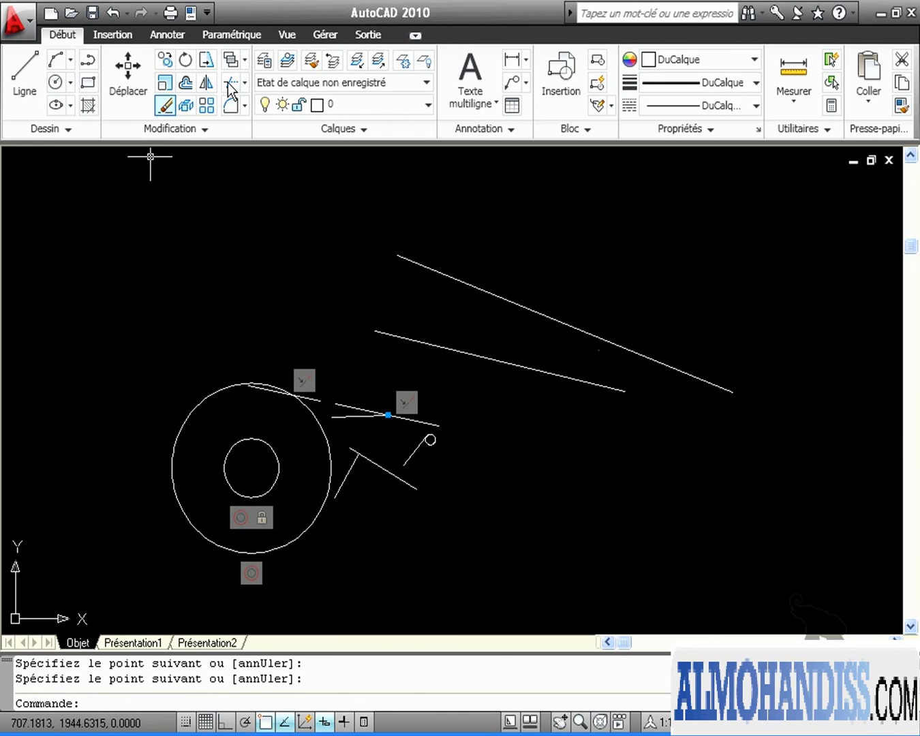
- Apply a parallel constraint that aligns the lower sloping line with the upper one
click(231, 34)
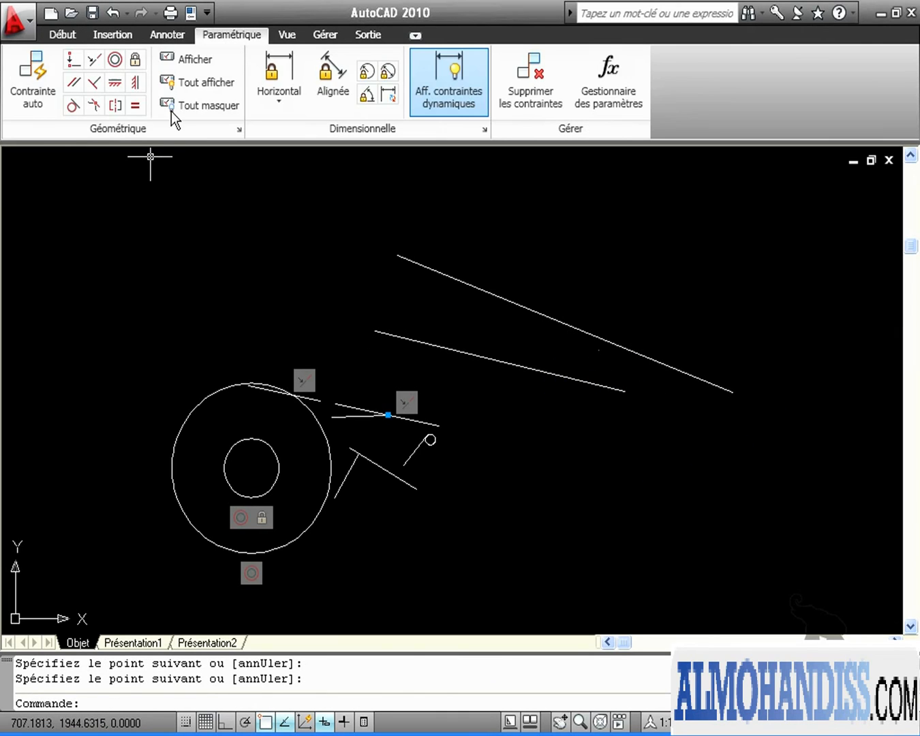
click(68, 84)
click(525, 306)
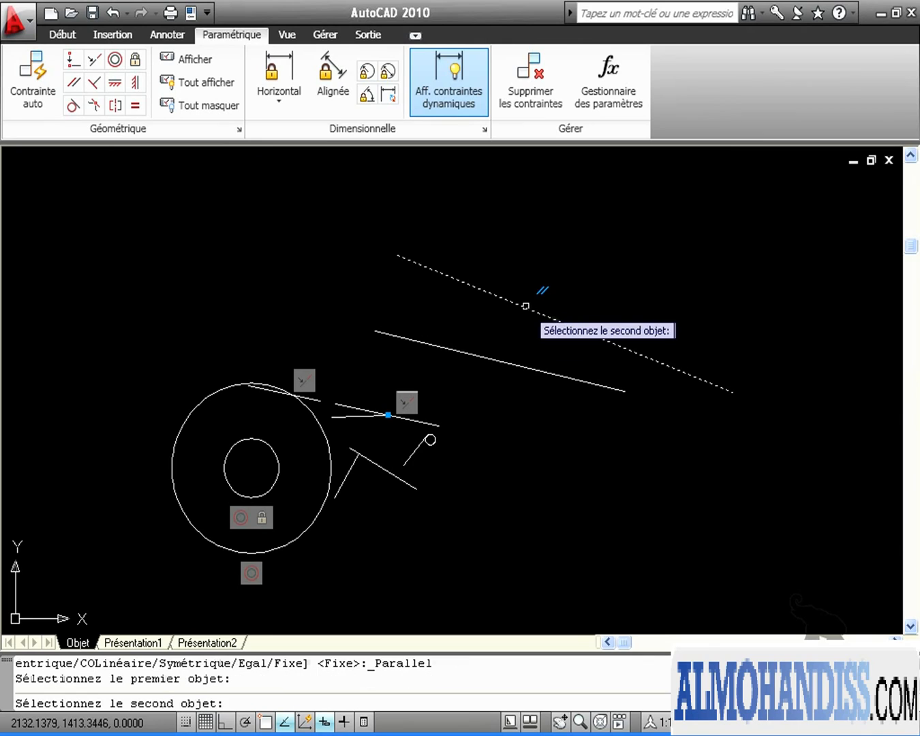
click(525, 368)
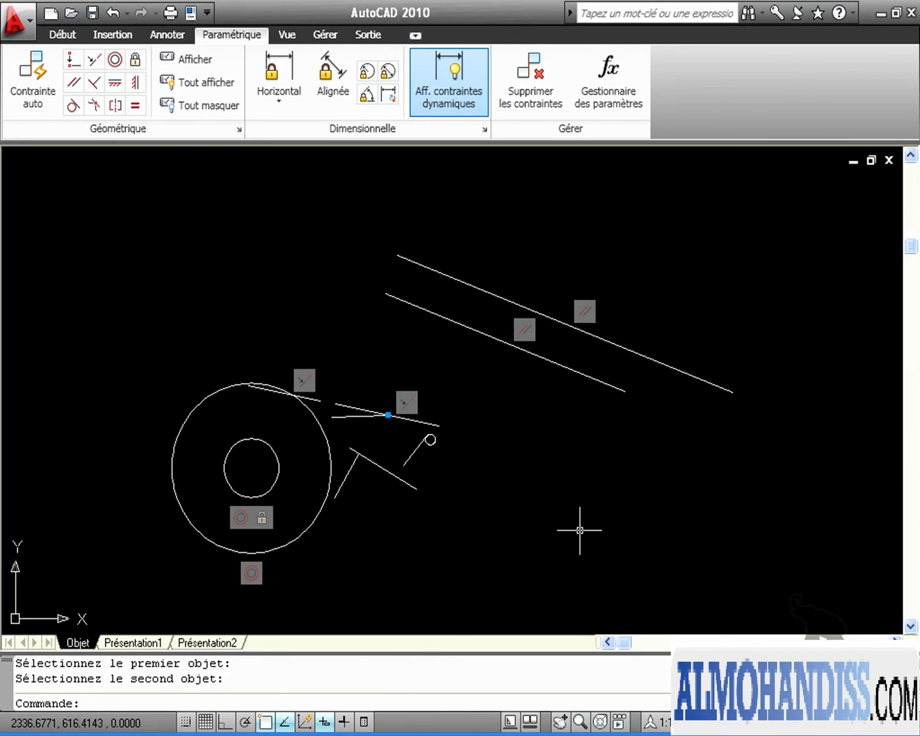
- Stretch the lower parallel line's right endpoint upward until it is higher than its left endpoint
click(586, 372)
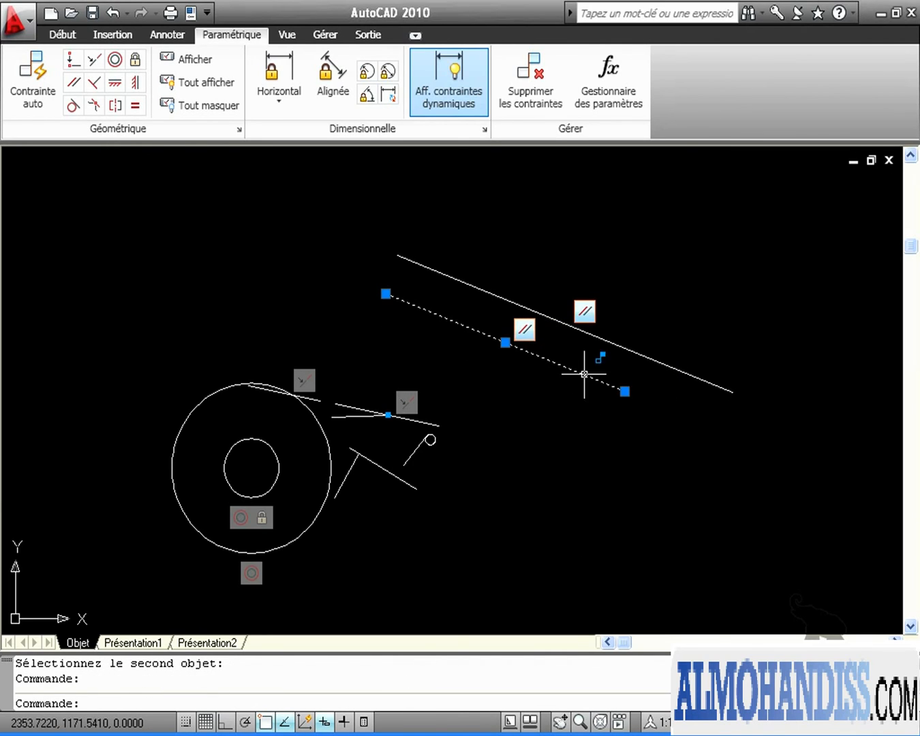
click(631, 392)
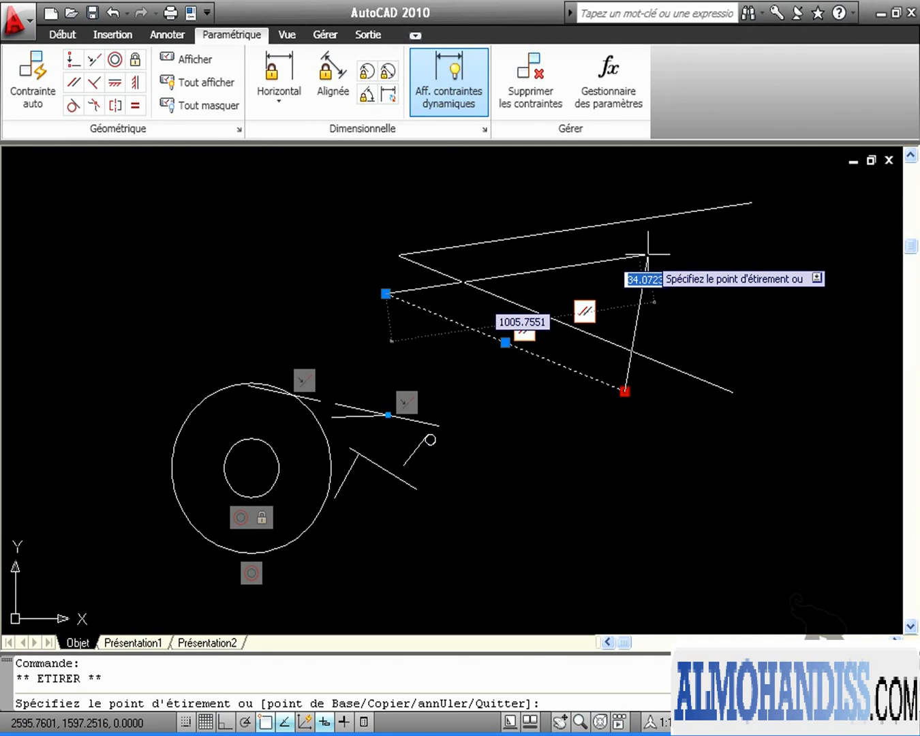
click(648, 255)
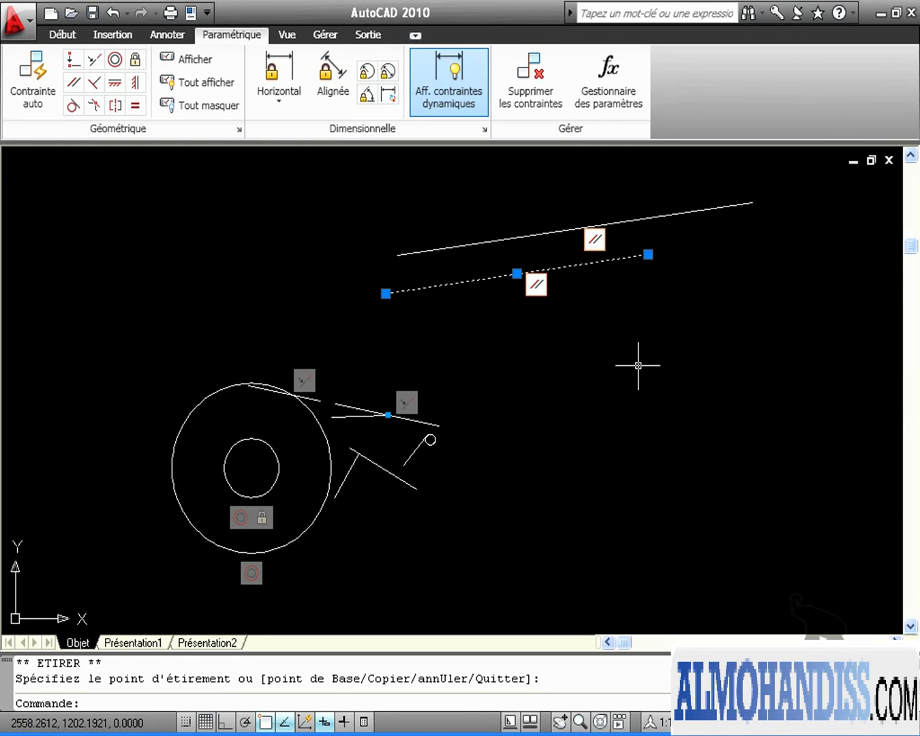
key(Escape)
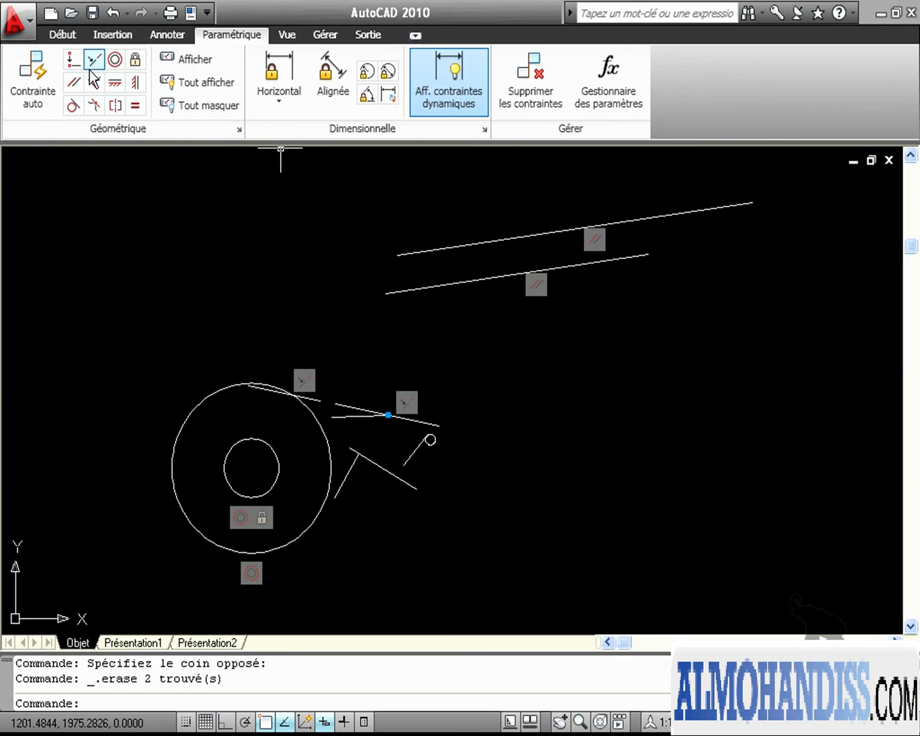
- Draw a nearly horizontal line below the parallel pair and a separate steep line beneath it, sloping down to the right
click(67, 35)
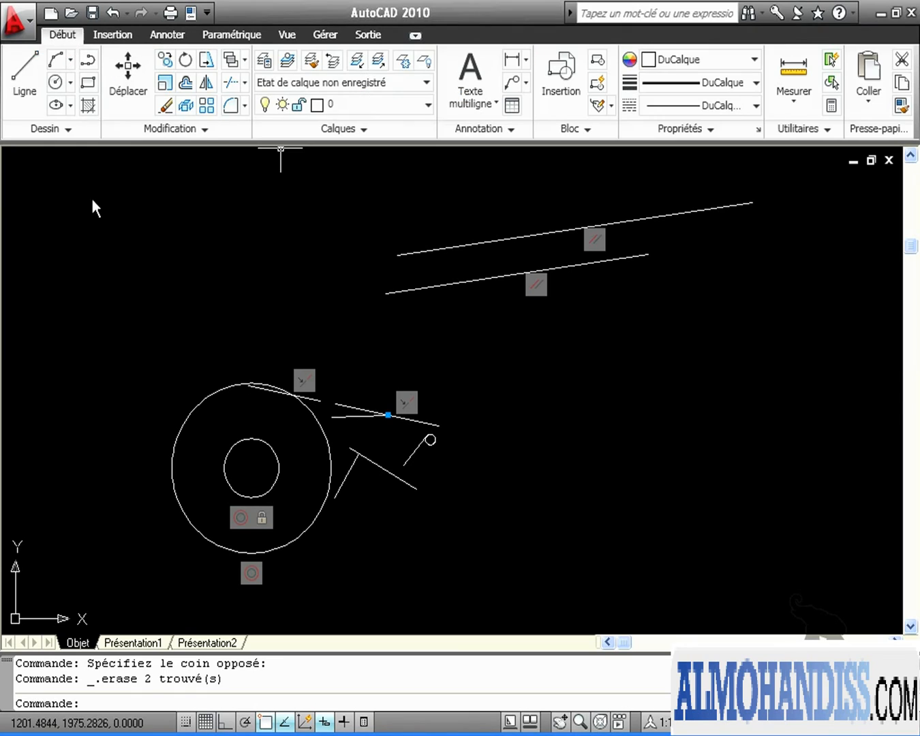
click(24, 75)
click(543, 403)
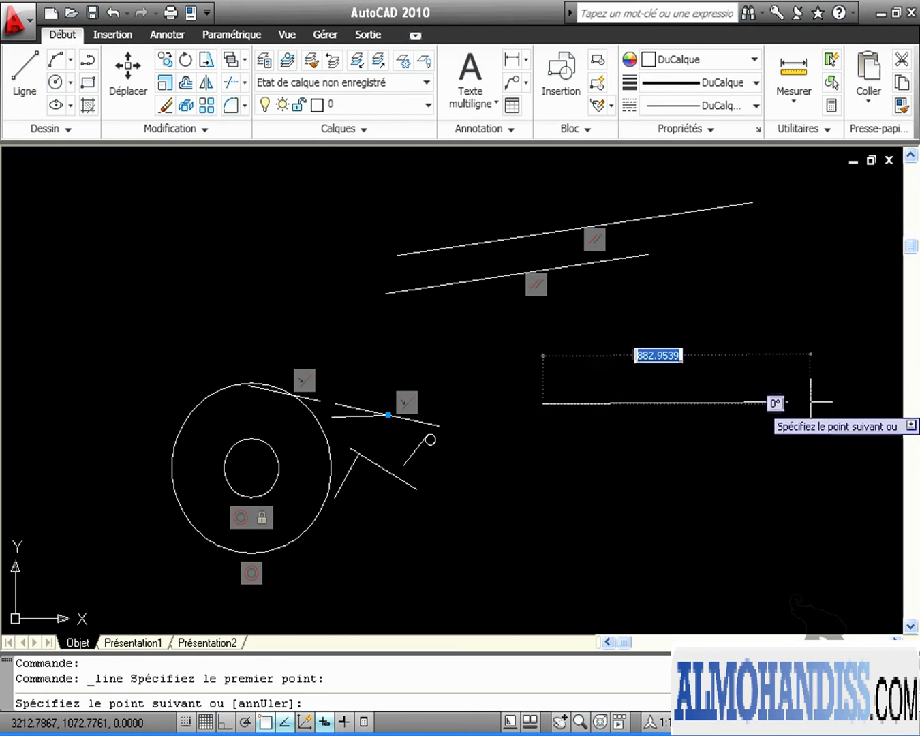
click(847, 385)
key(Return)
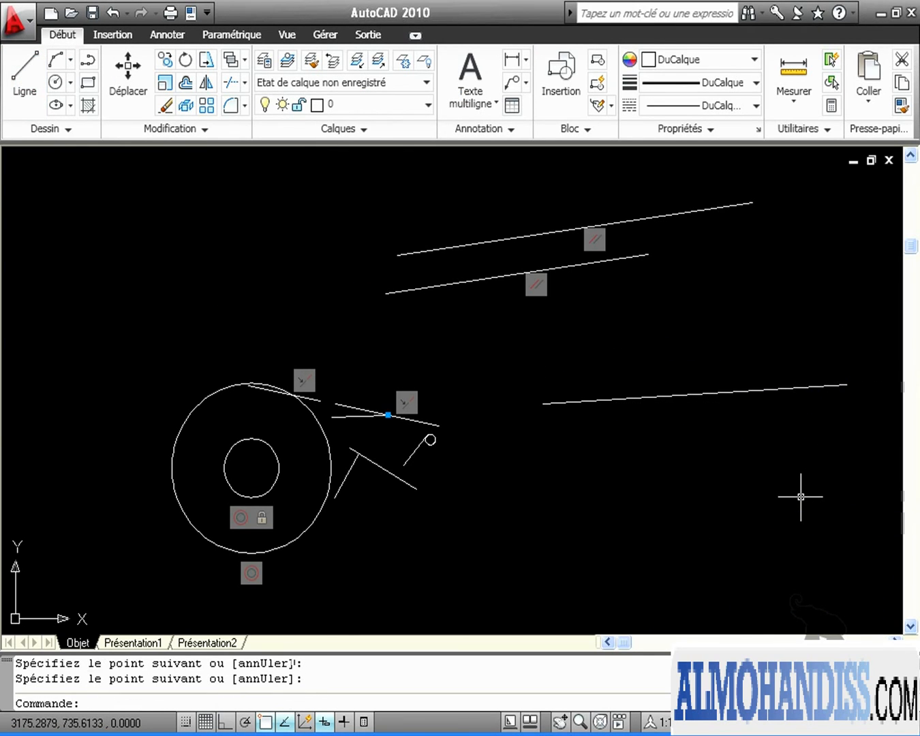
key(Return)
click(669, 426)
click(758, 594)
key(Return)
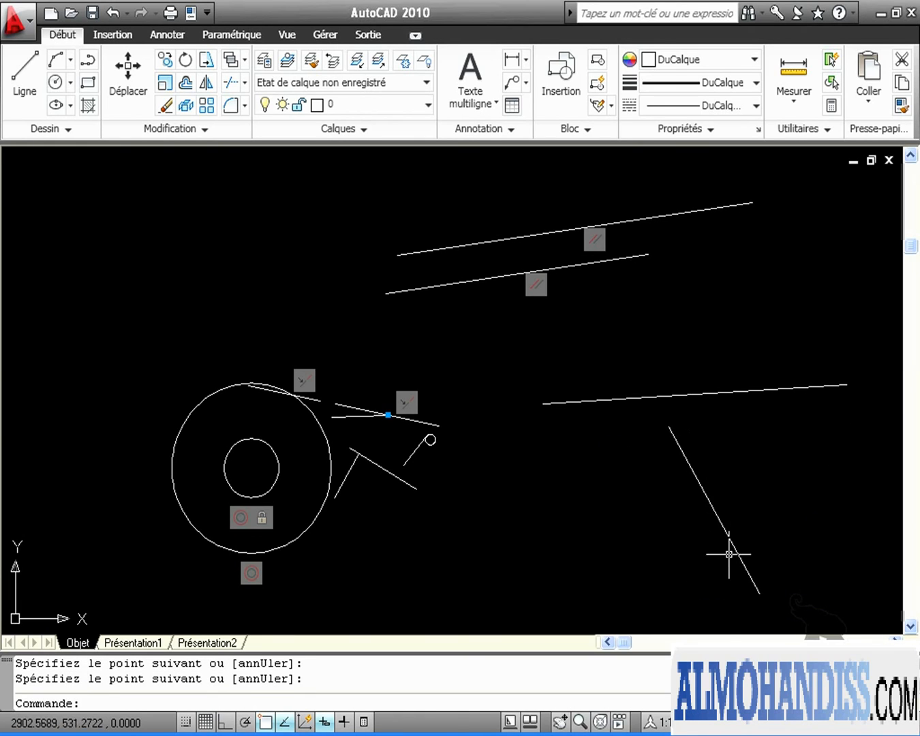
- Apply a perpendicular constraint that aligns the steep line with the nearly horizontal line
click(253, 36)
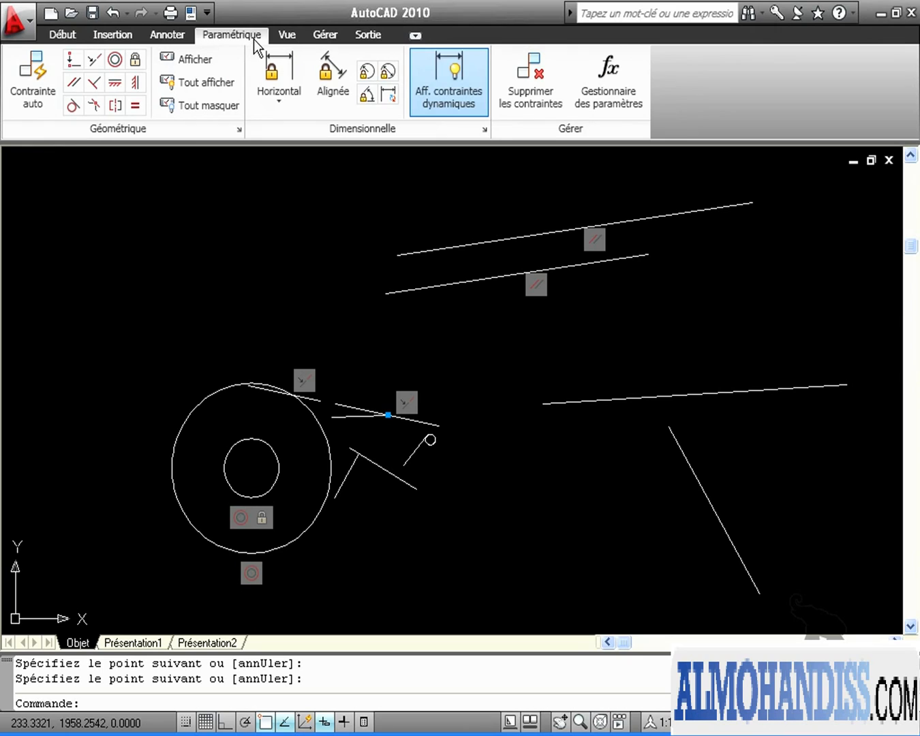
click(95, 84)
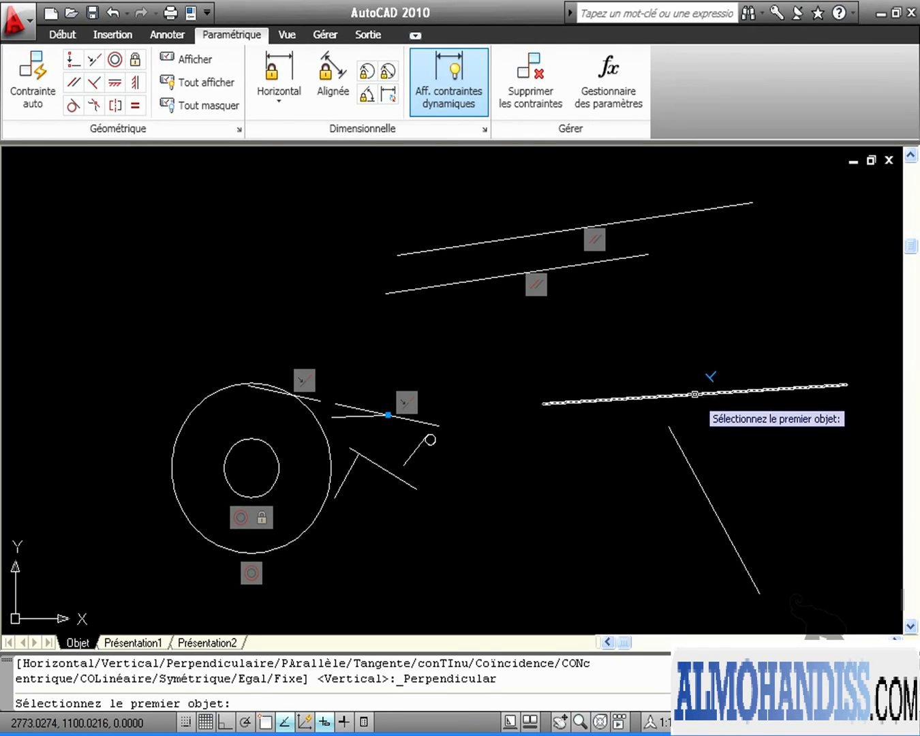
click(693, 394)
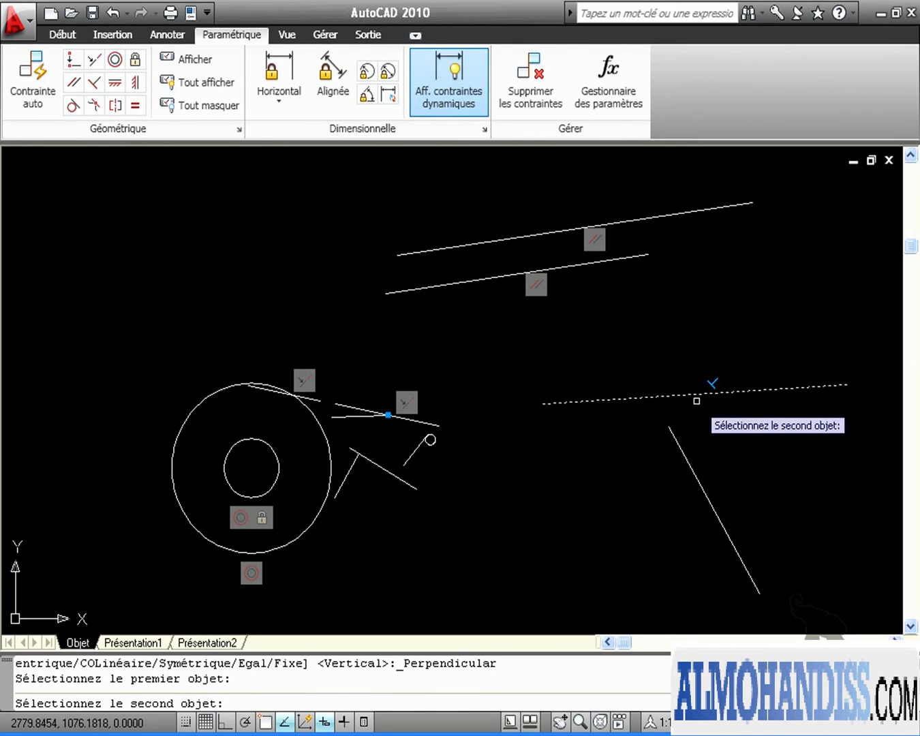
click(707, 497)
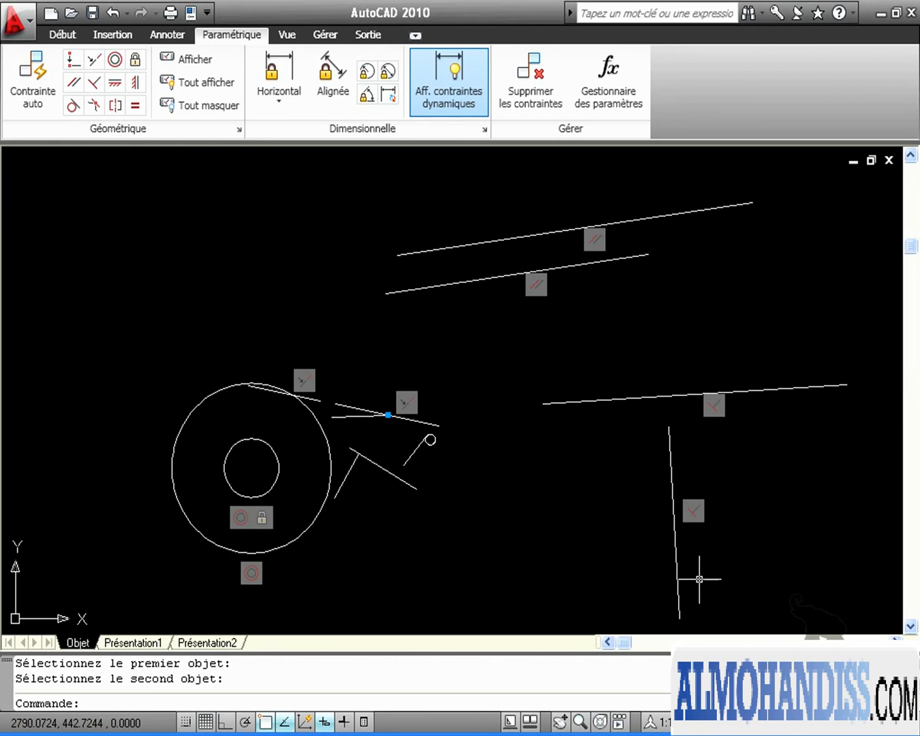
- Stretch the steep perpendicular line's upper endpoint up and left, to just below the parallel lines
click(672, 461)
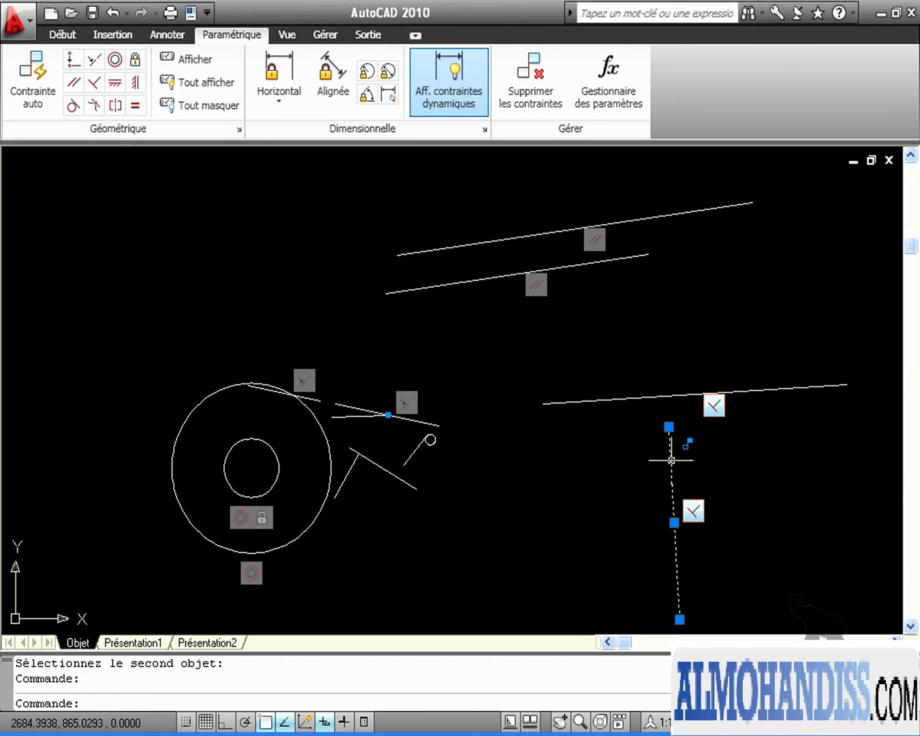
click(669, 427)
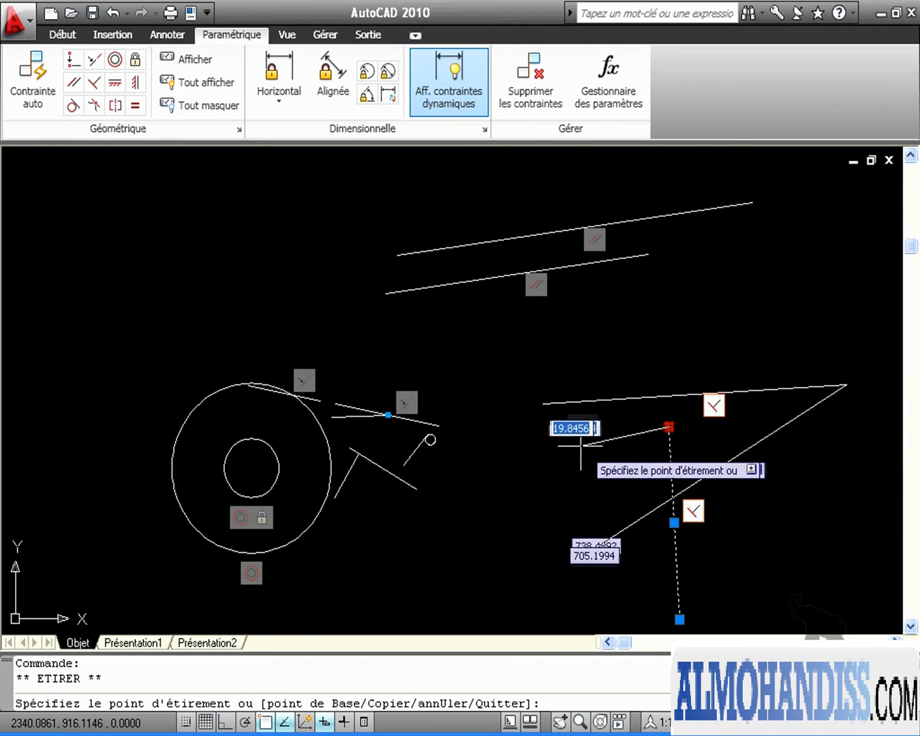
click(560, 335)
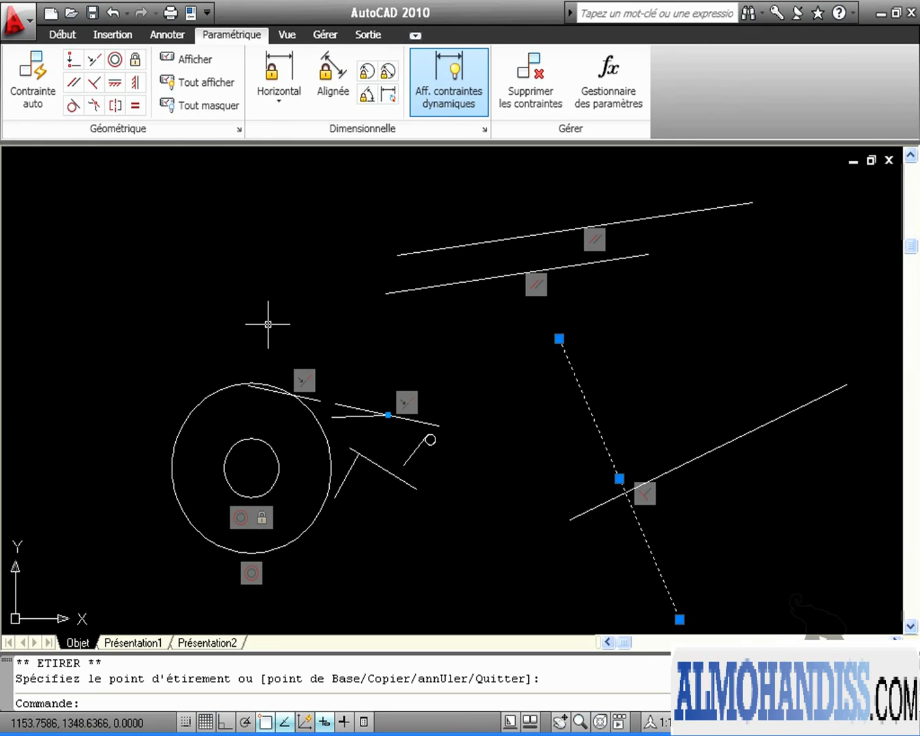
key(Escape)
key(Escape)
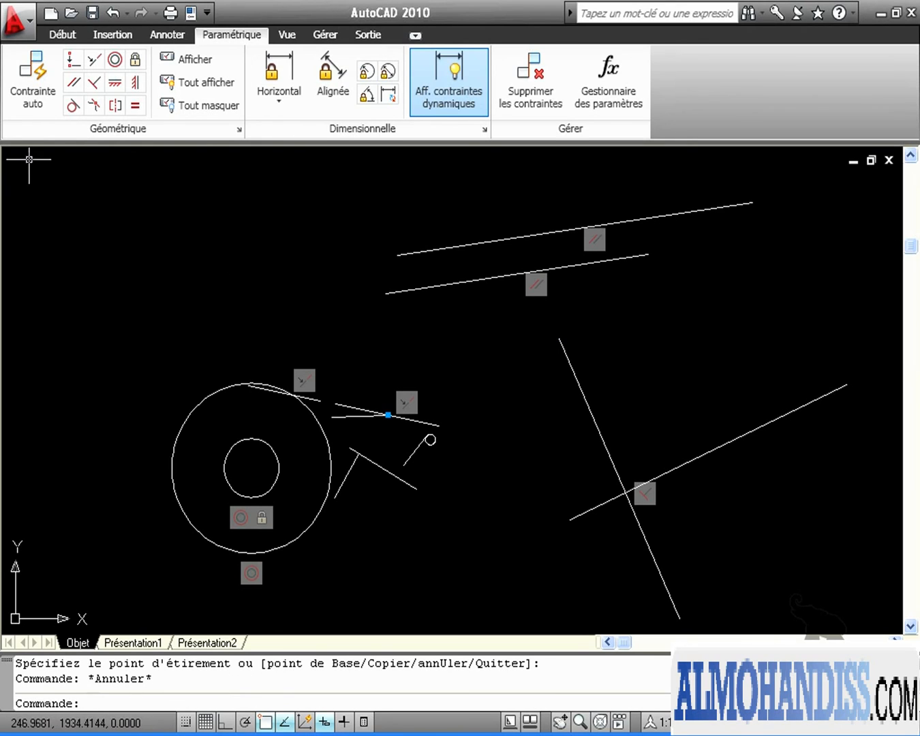
- Draw two crossing lines above the concentric circles, one slightly sloped and one steep
click(57, 37)
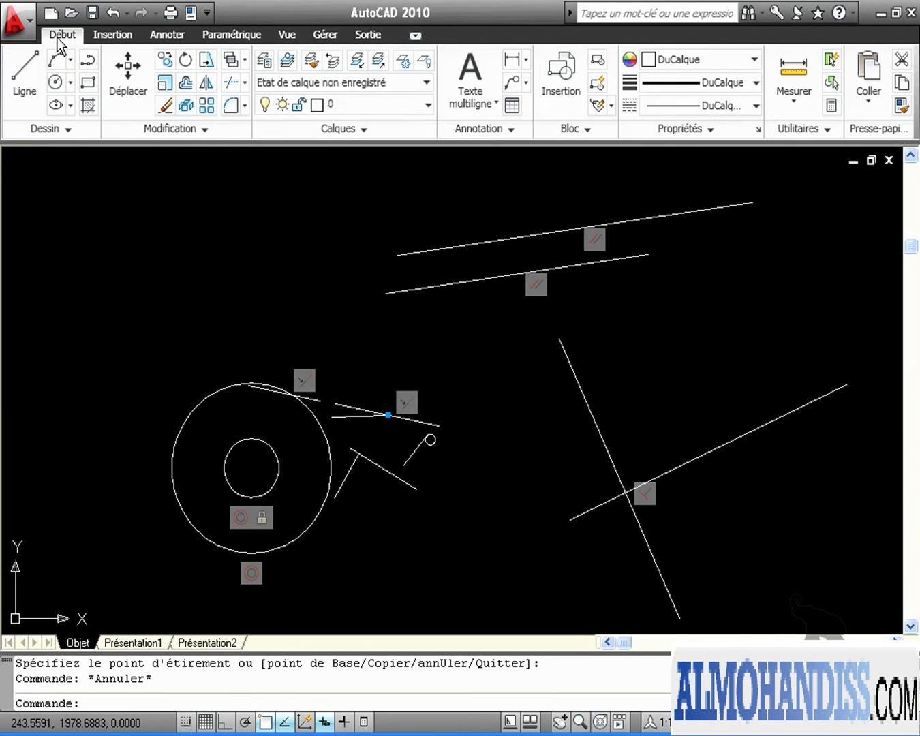
click(22, 74)
click(87, 235)
click(334, 263)
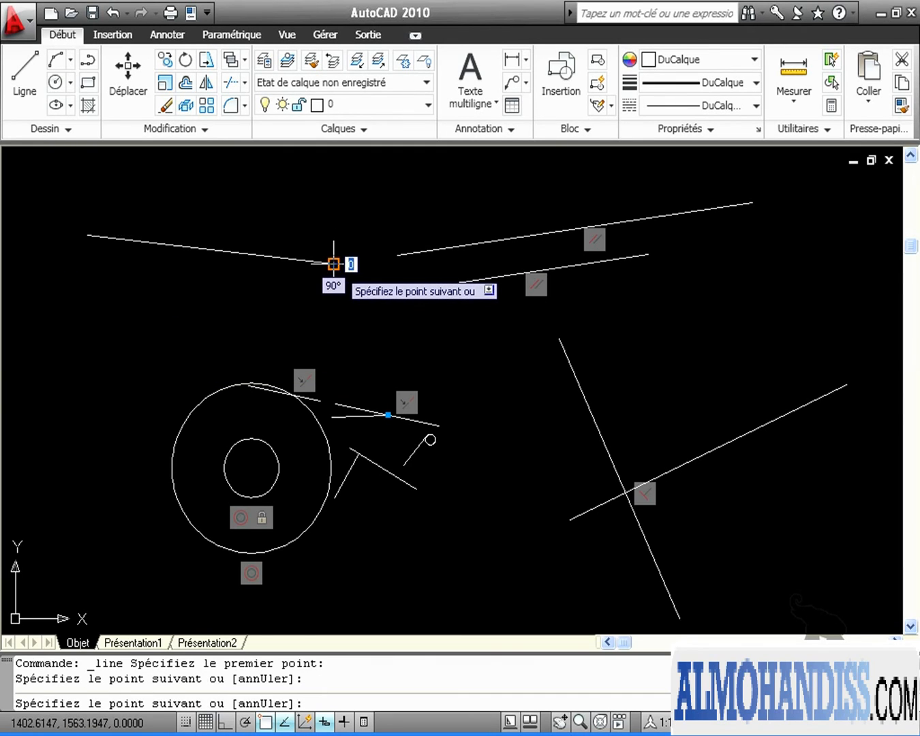
key(Return)
key(Return)
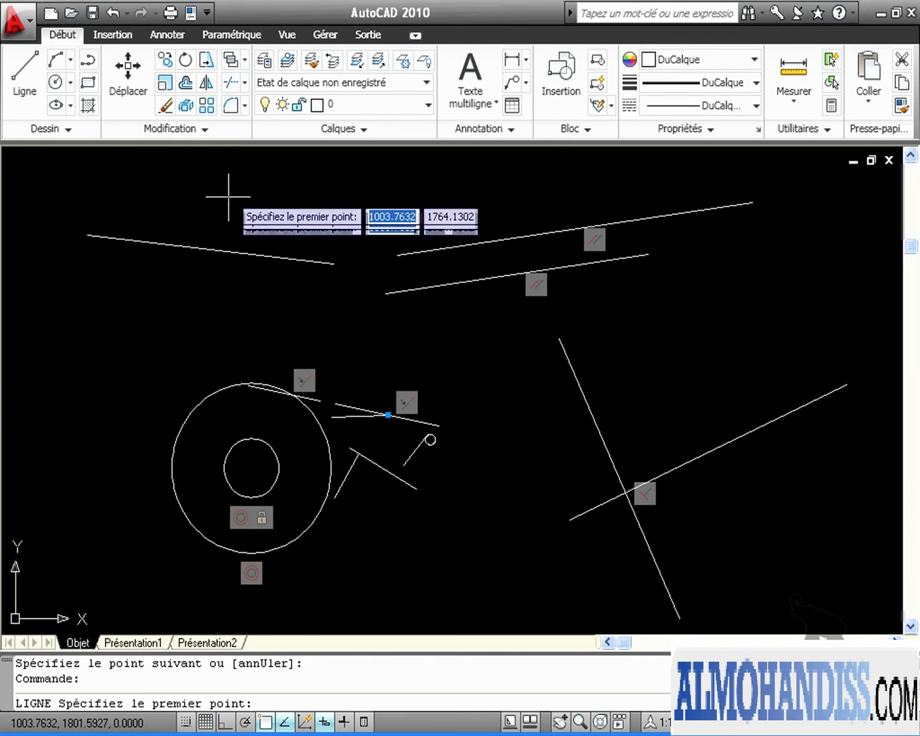
click(197, 174)
click(136, 388)
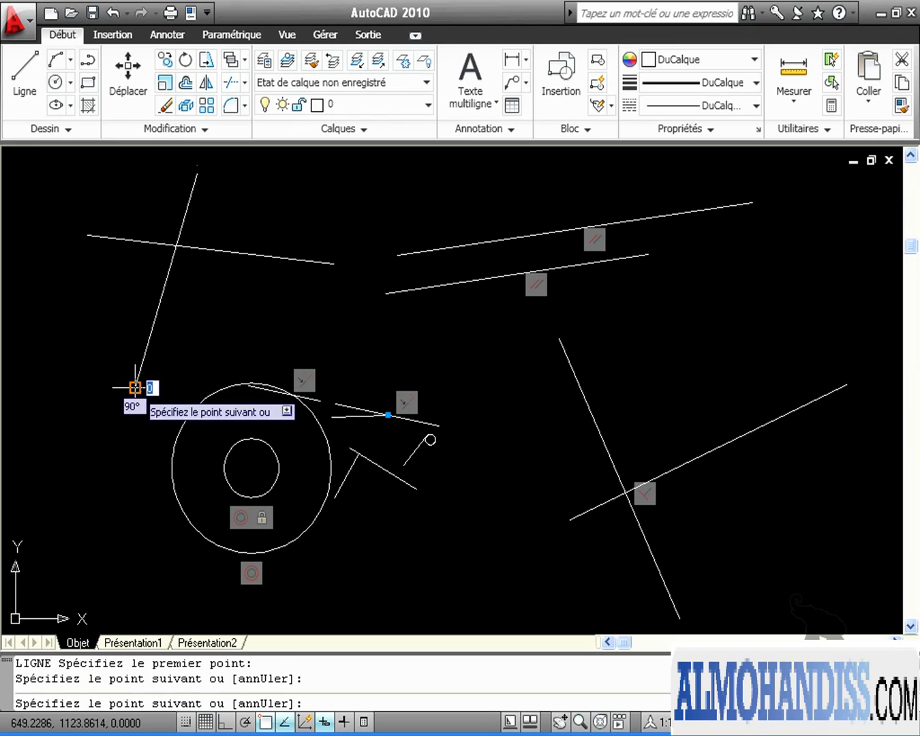
key(Return)
- Apply a horizontal constraint to the slightly sloped crossing line and a vertical constraint to the steep one
click(227, 37)
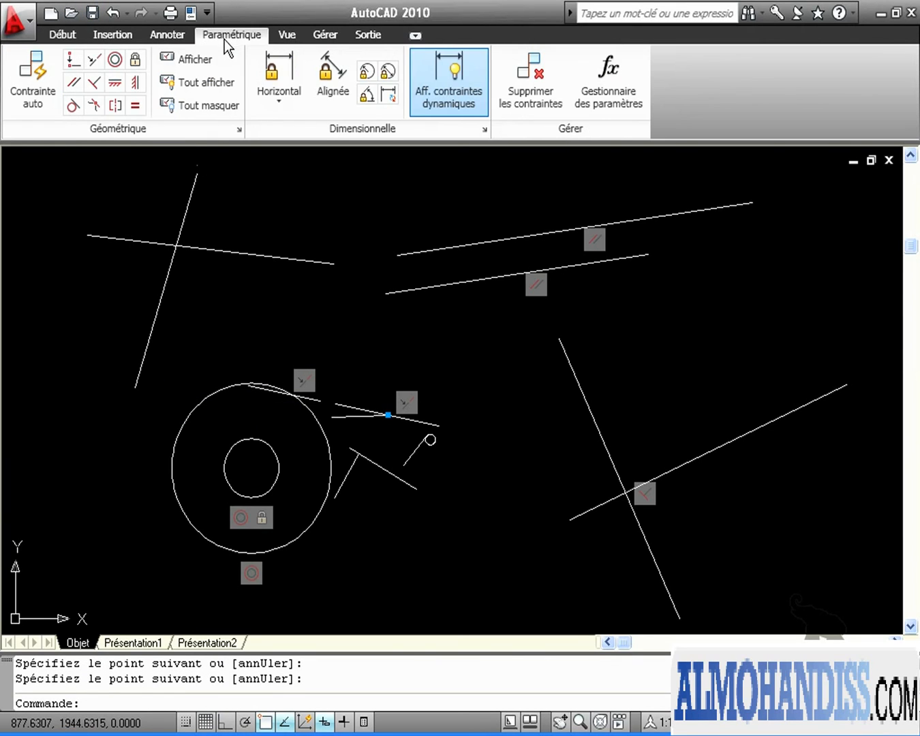
click(116, 86)
click(232, 252)
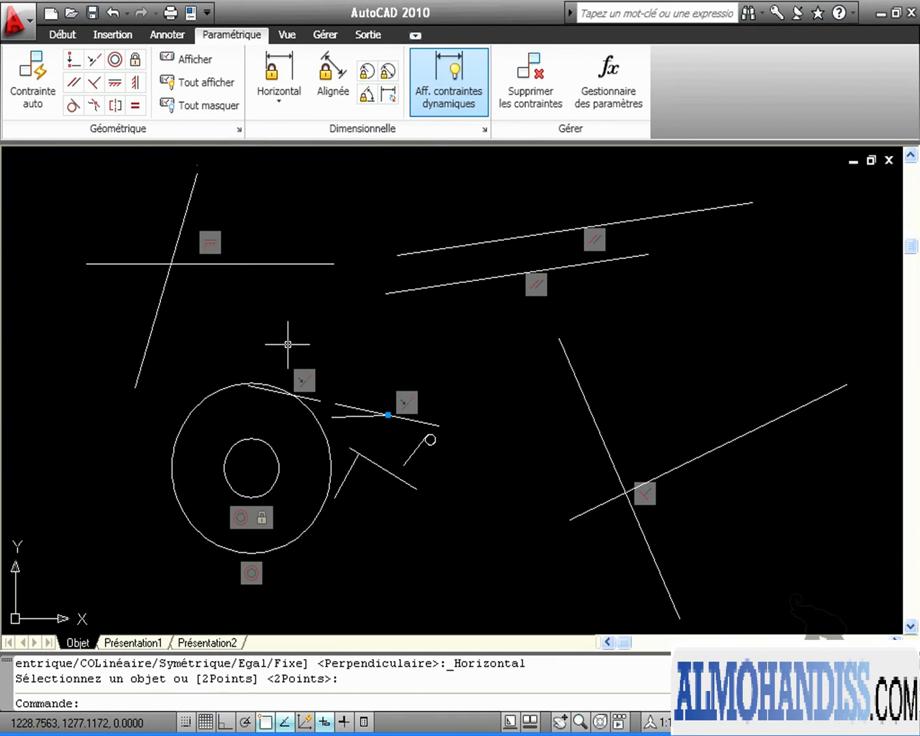
click(136, 85)
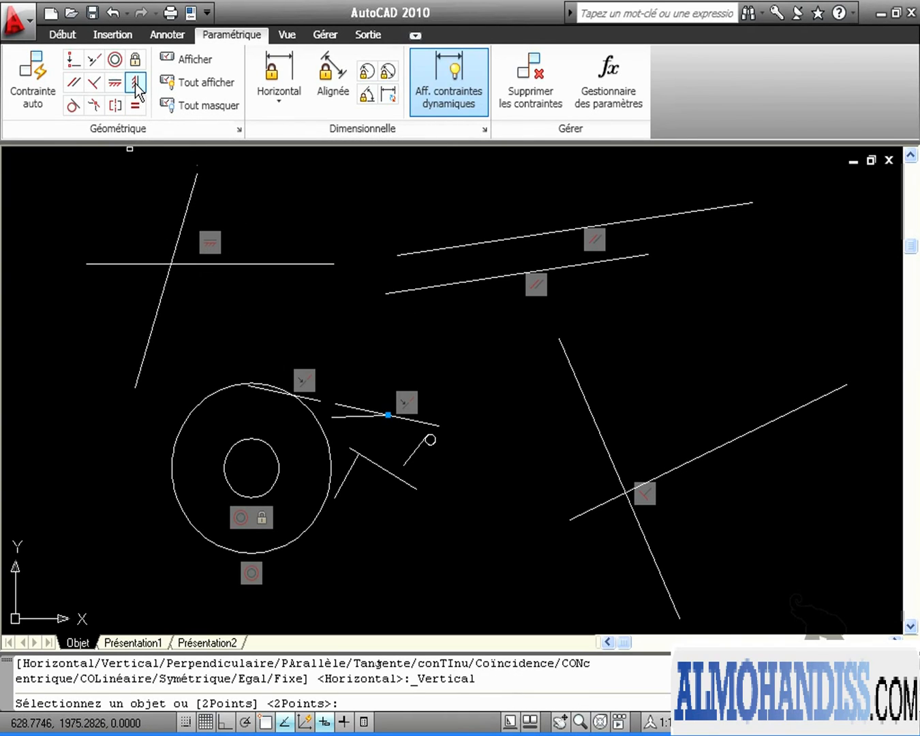
click(157, 311)
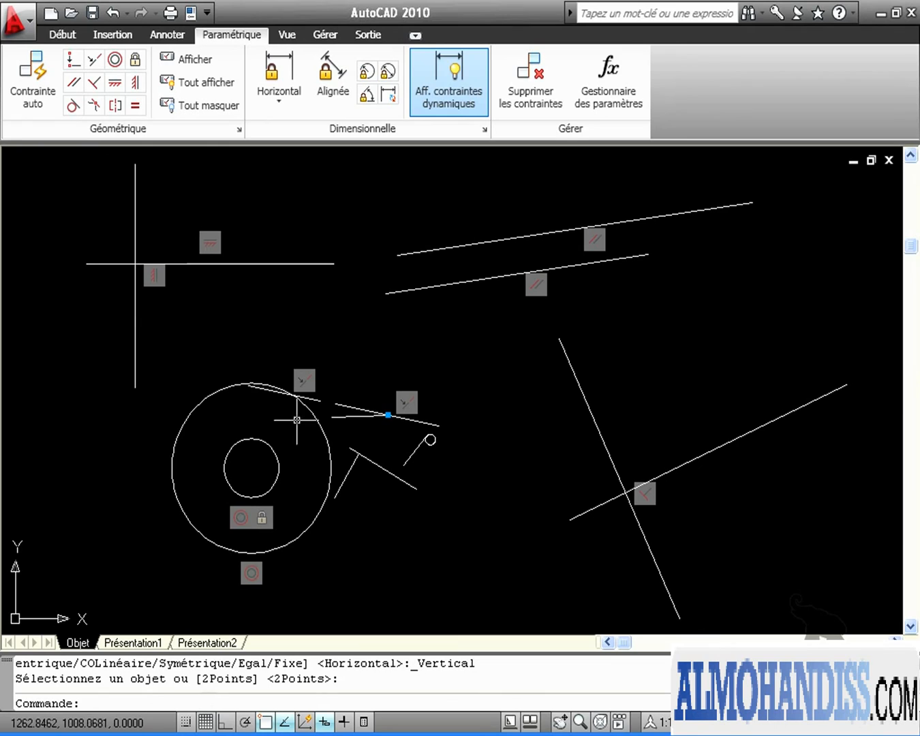
- Stretch the horizontal line's right endpoint upward to test its horizontal constraint
click(243, 264)
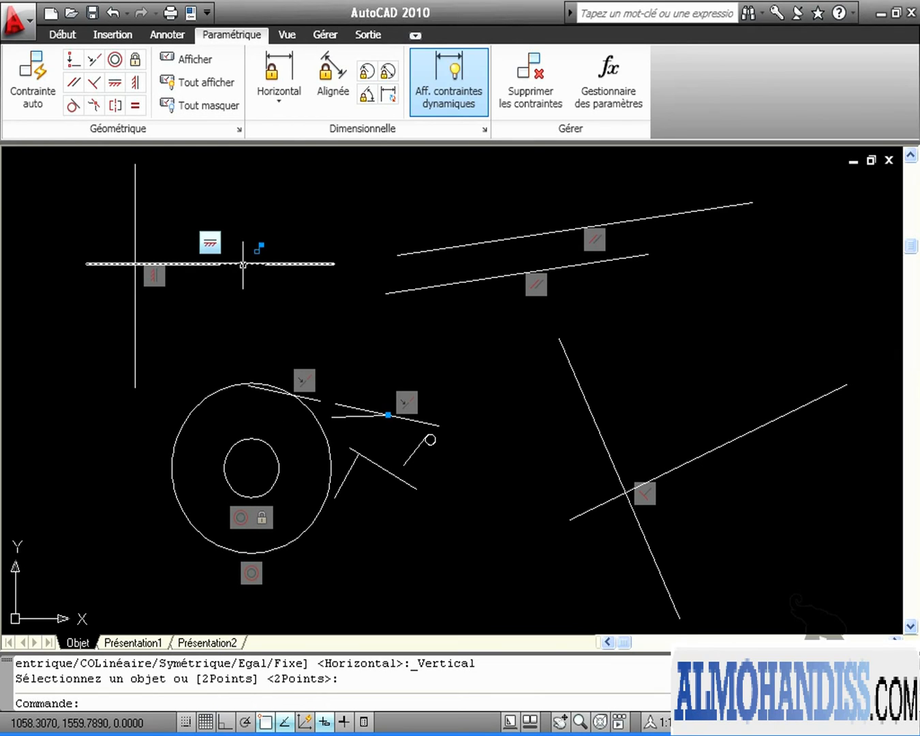
click(334, 264)
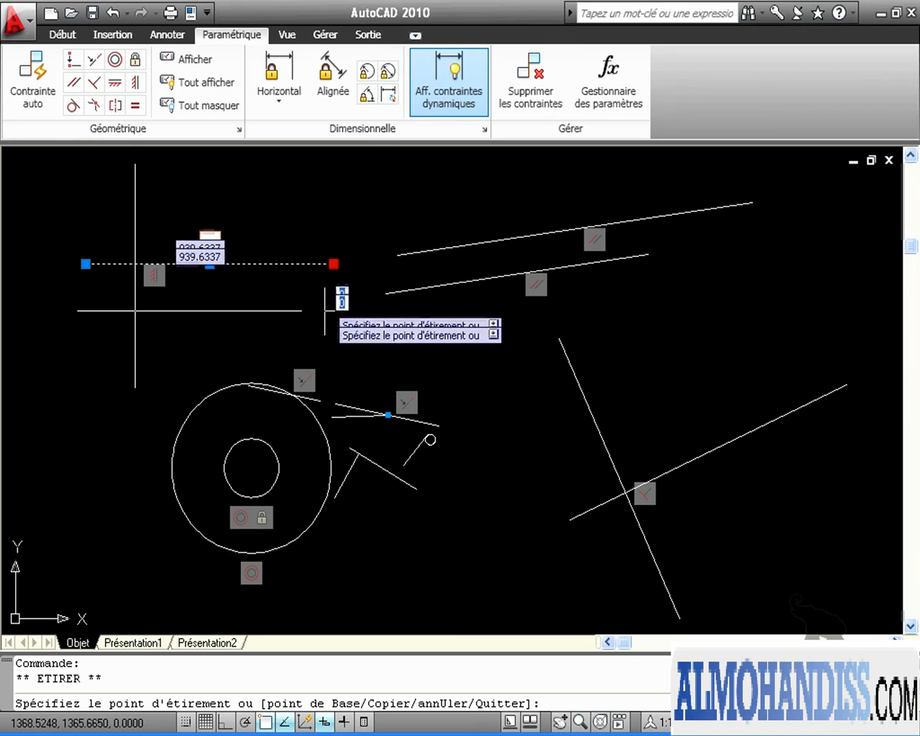
click(322, 213)
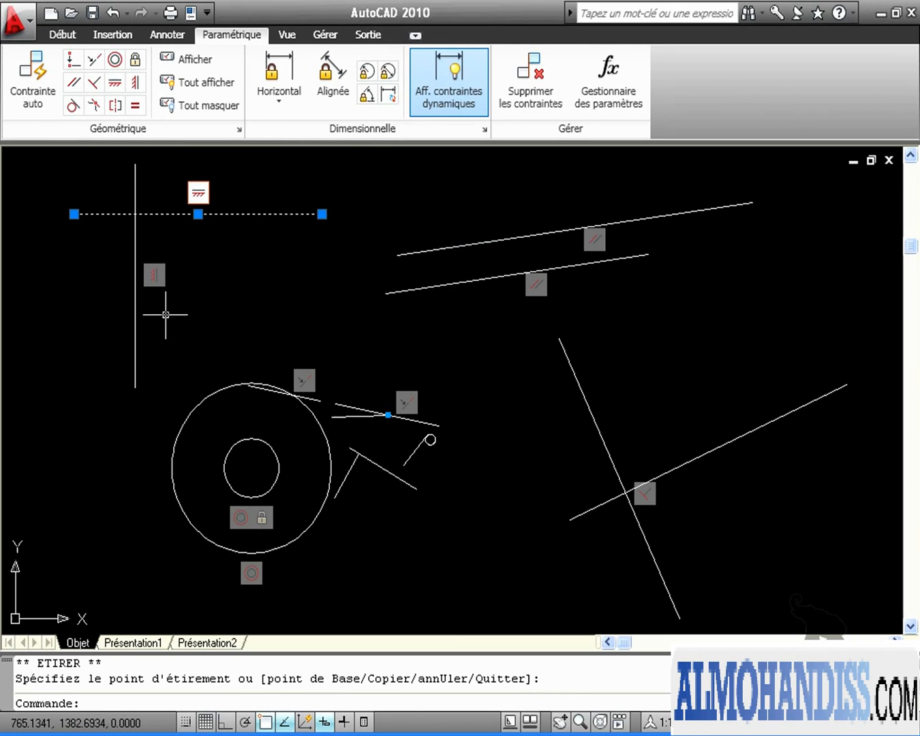
- Stretch the vertical line's lower endpoint up and right, directly beneath the horizontal line's midpoint, and clear the selection
click(135, 331)
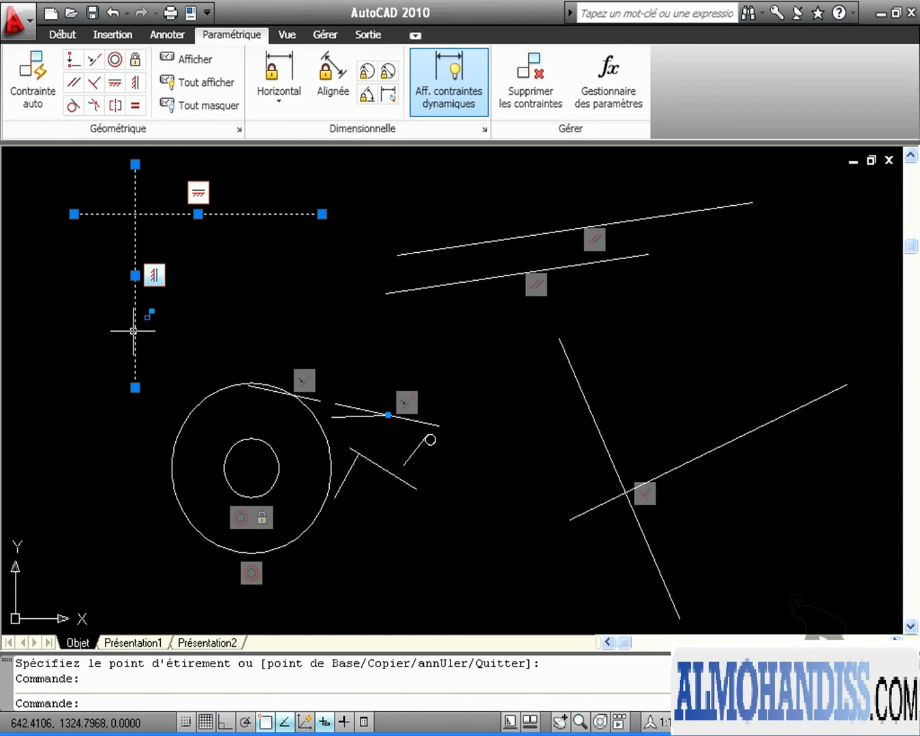
click(135, 387)
click(197, 357)
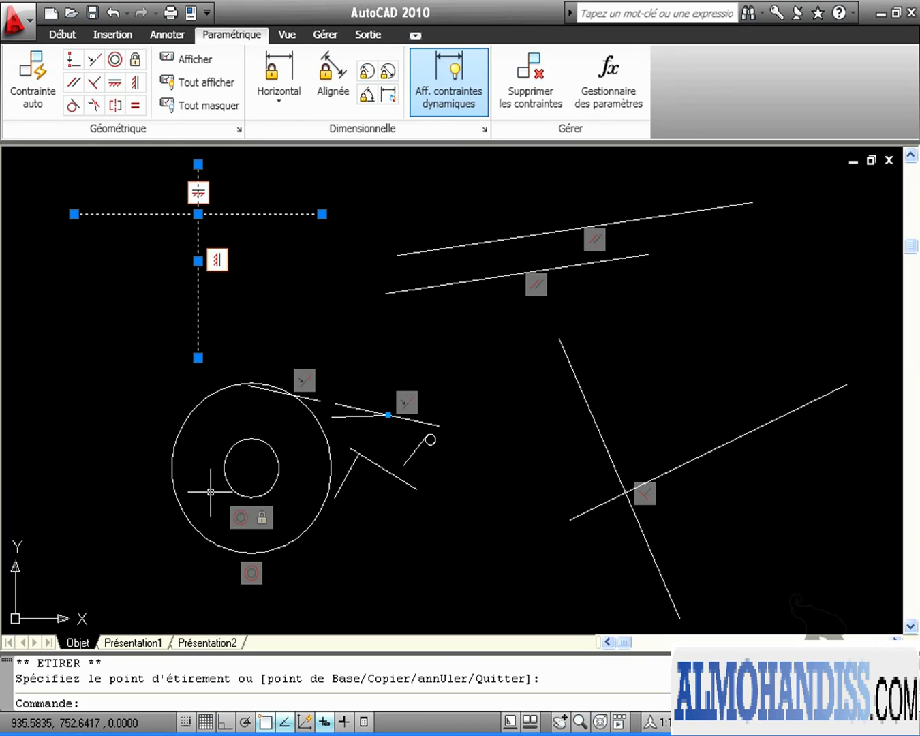
key(Escape)
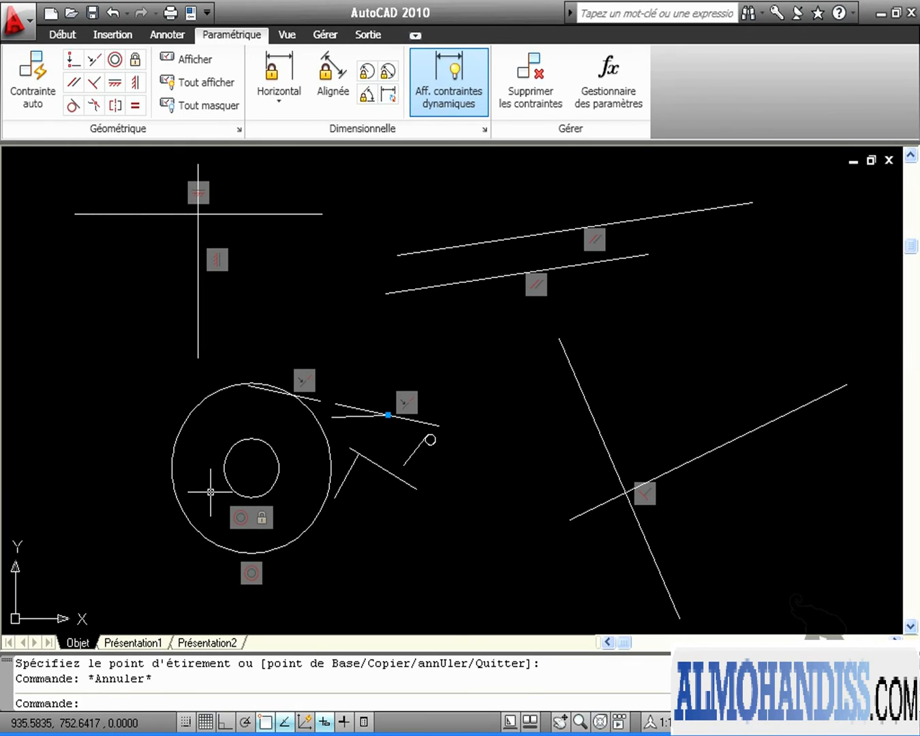
- Draw a circle just beyond the lower parallel line's right end and a sloped line from the upper right ending at the circle's top
click(63, 34)
click(56, 81)
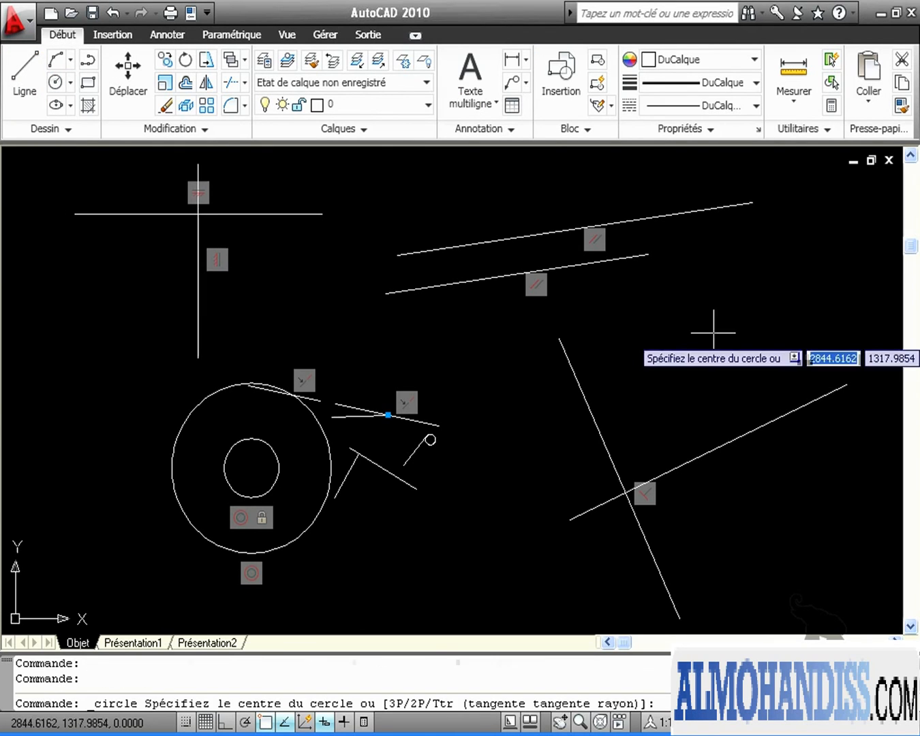
click(690, 306)
click(729, 289)
click(24, 75)
click(837, 210)
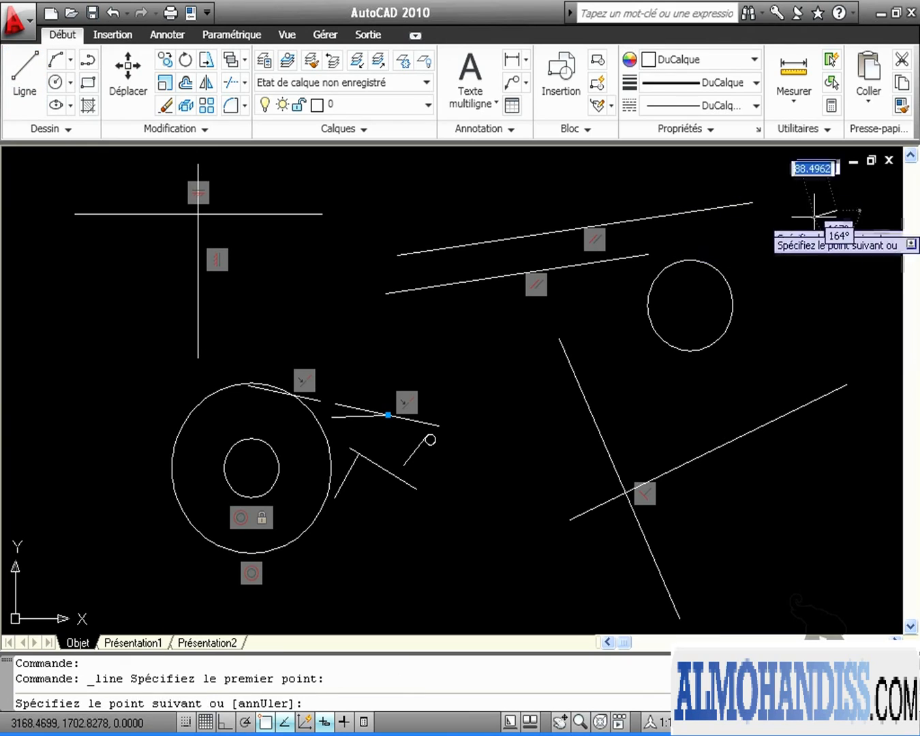
click(678, 260)
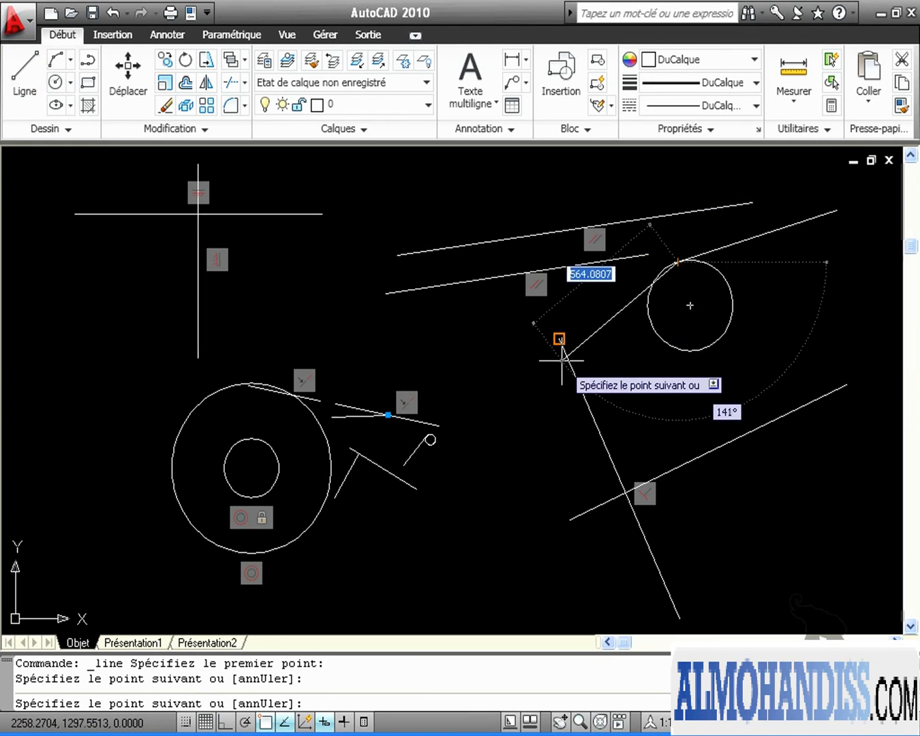
key(Return)
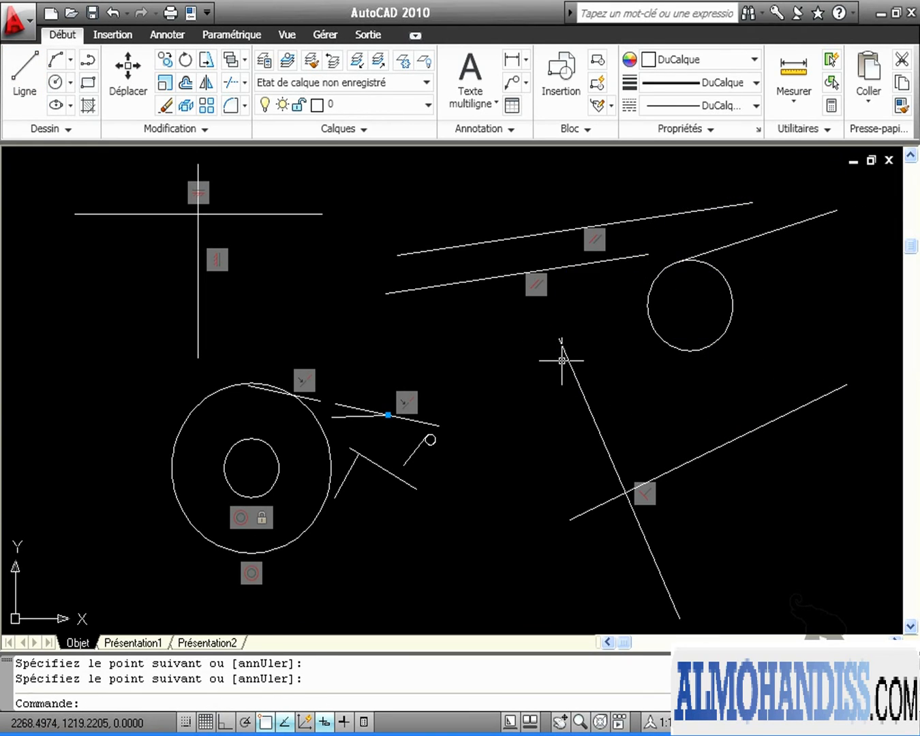
- Apply a tangent constraint between the new circle and the sloped line touching its top
click(240, 35)
click(73, 106)
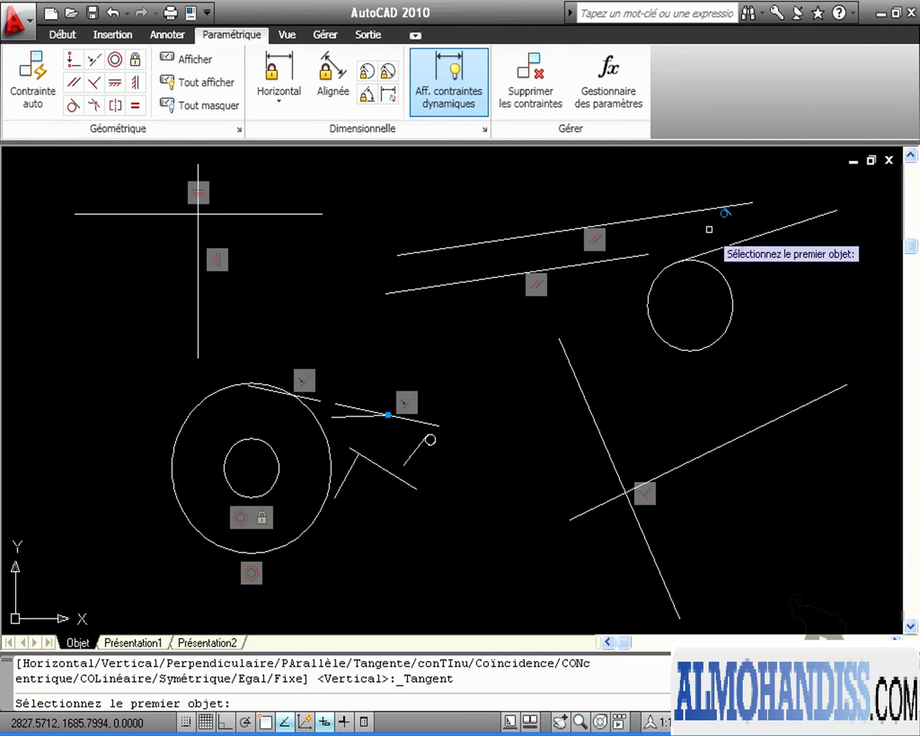
click(730, 282)
click(723, 244)
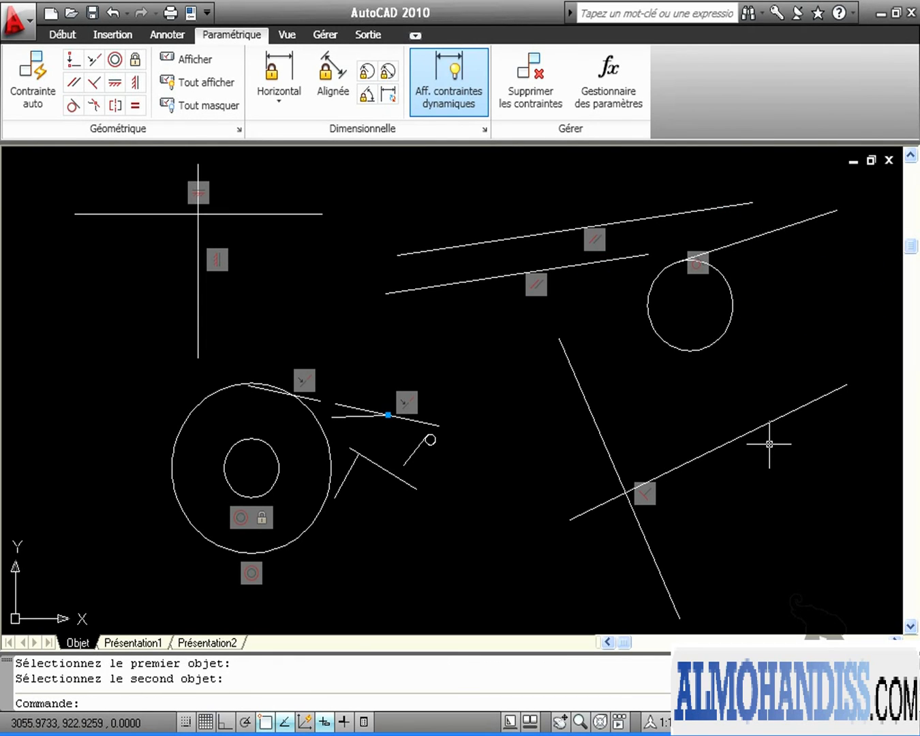
click(709, 341)
drag(657, 339, 707, 358)
drag(762, 322, 729, 374)
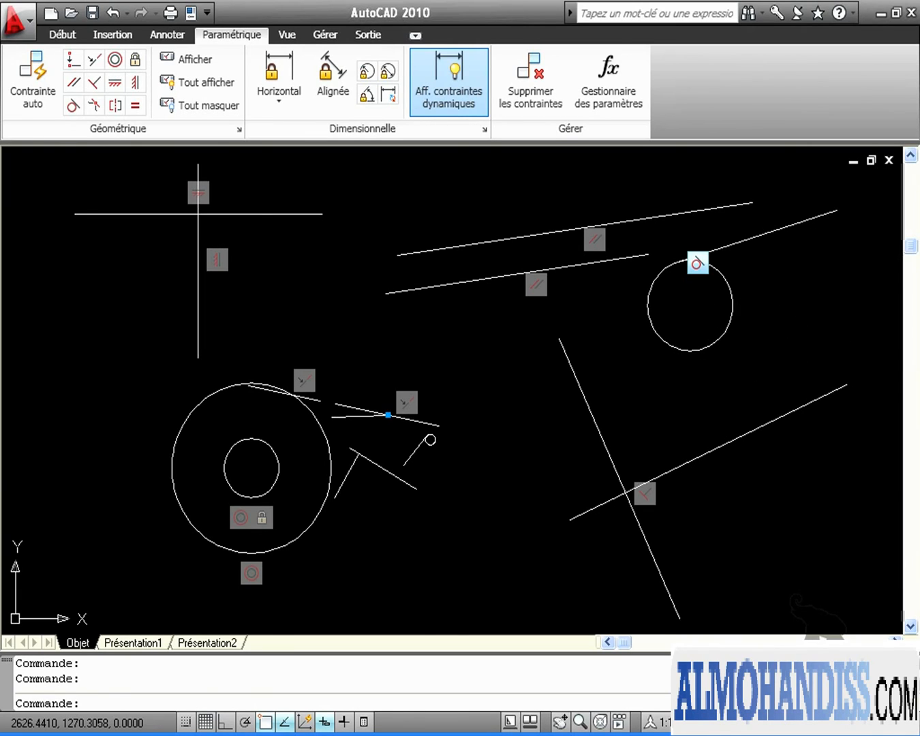
- Draw a three-point spline in the empty area left of the existing shapes, rising steeply and curving over to the right
scroll(727, 374, down, 3)
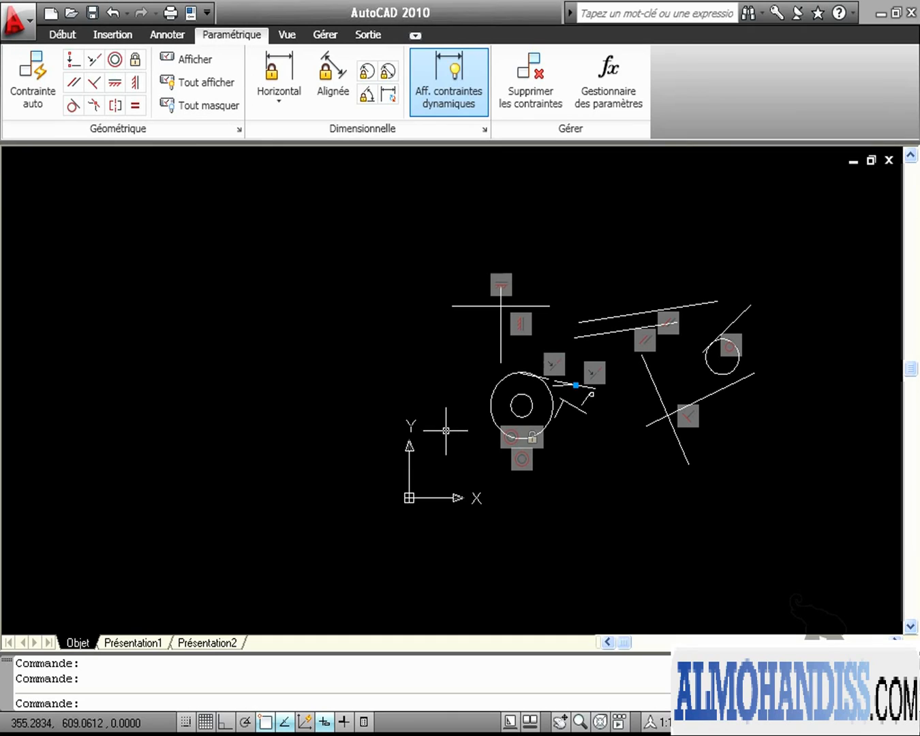
click(63, 35)
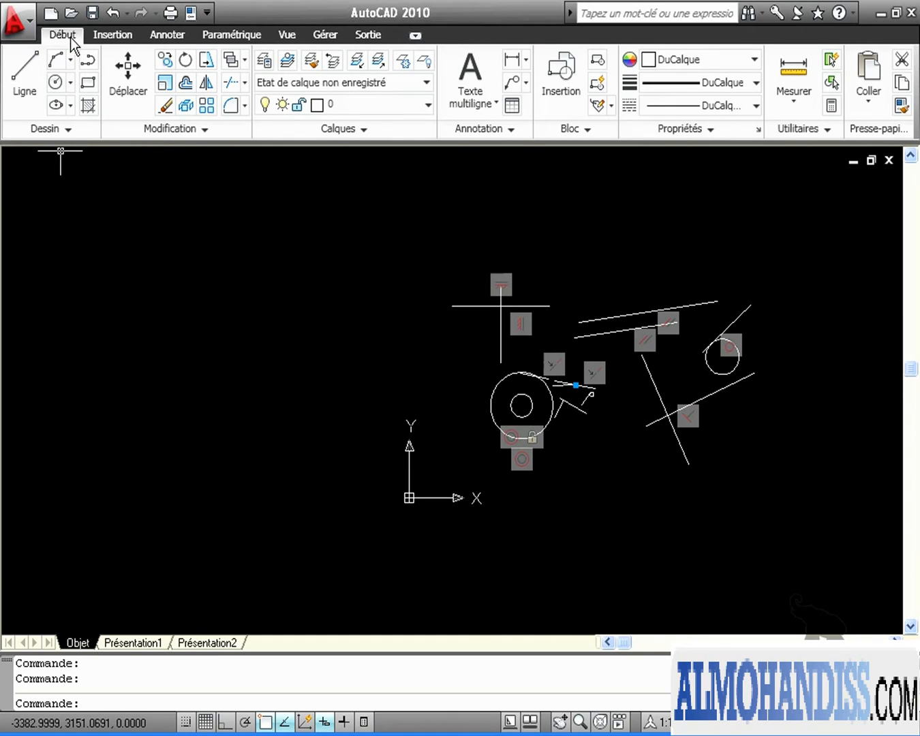
click(68, 129)
click(9, 202)
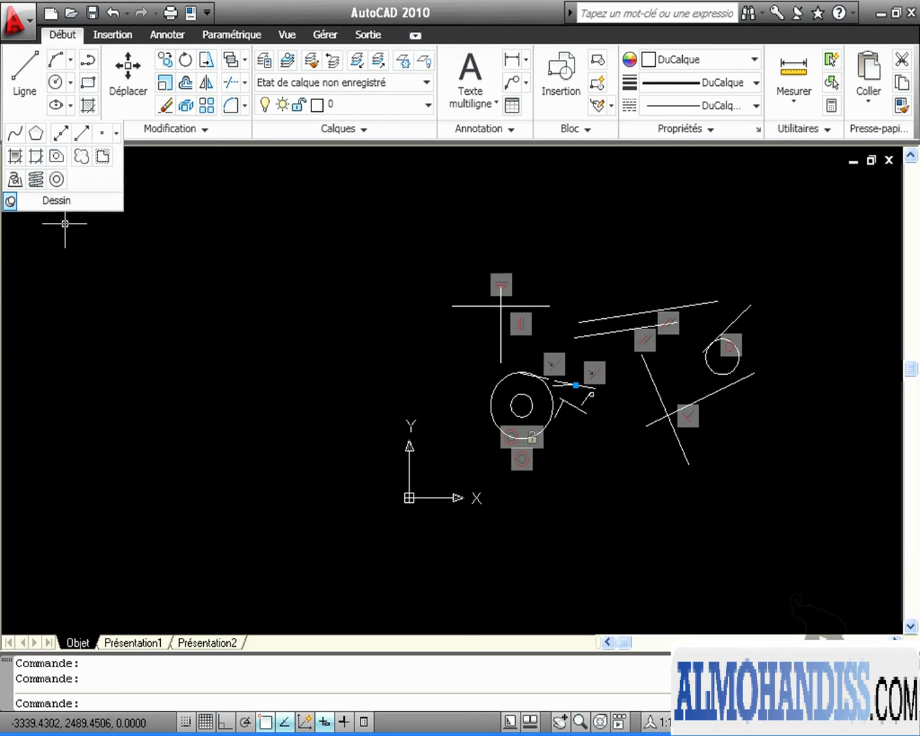
click(24, 139)
click(137, 411)
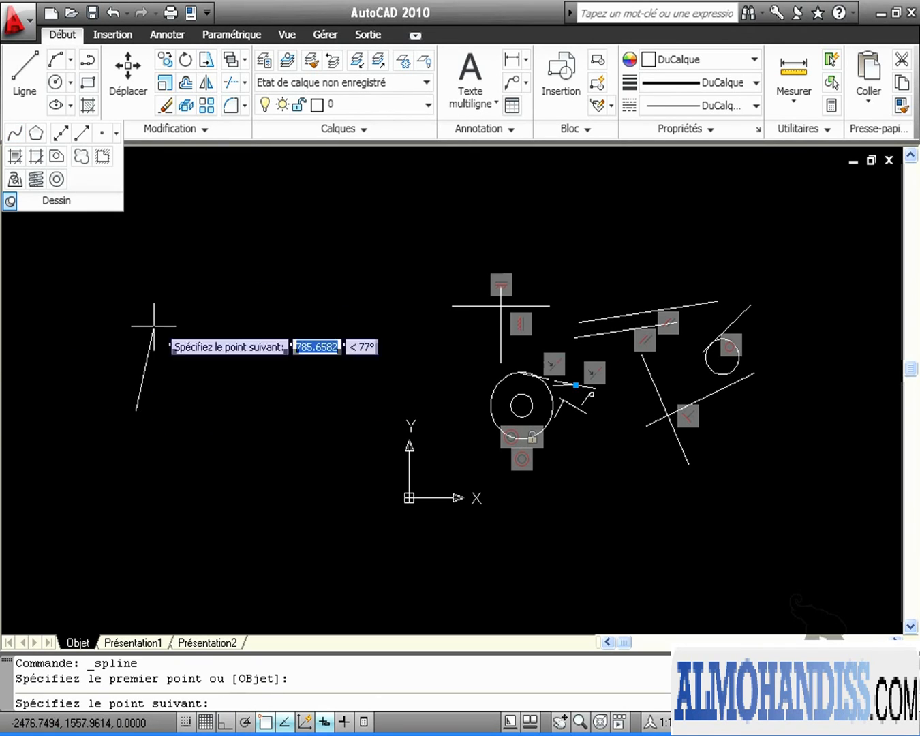
click(193, 302)
click(248, 321)
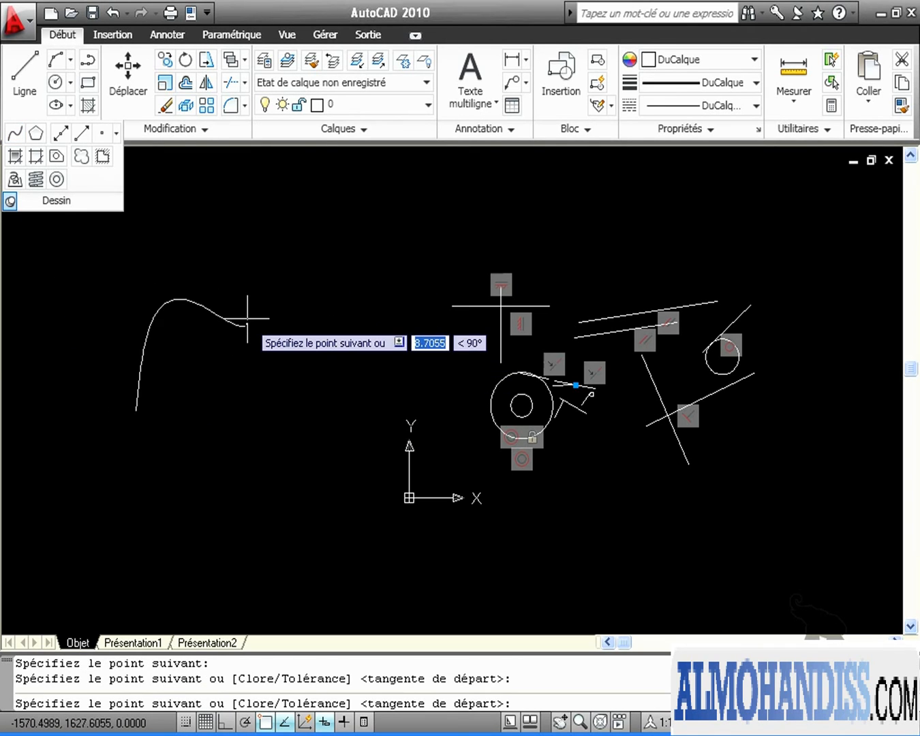
key(Return)
click(96, 471)
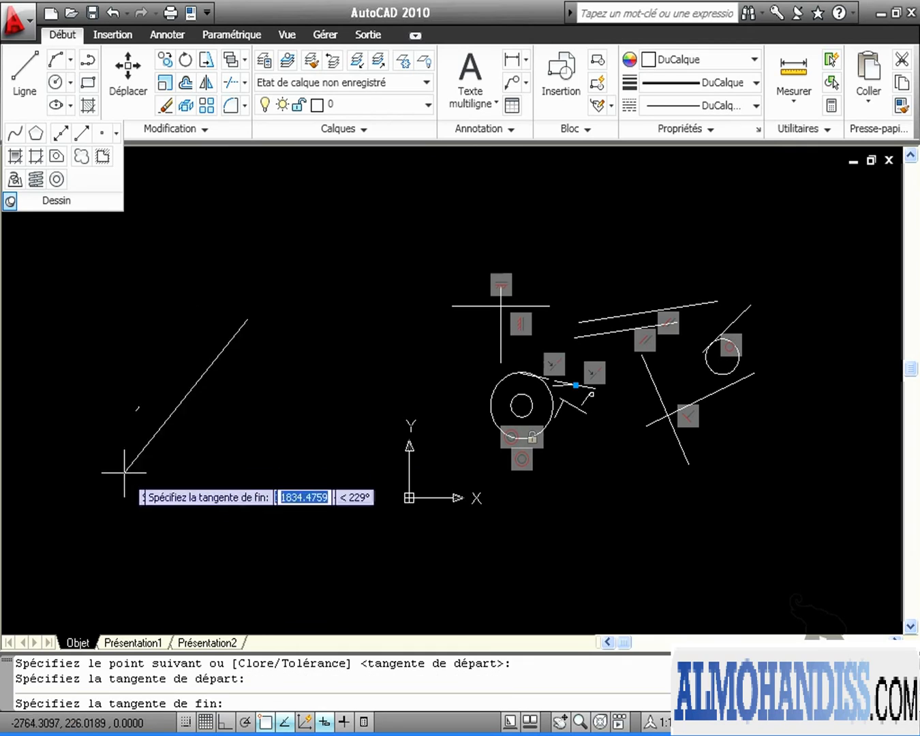
click(312, 270)
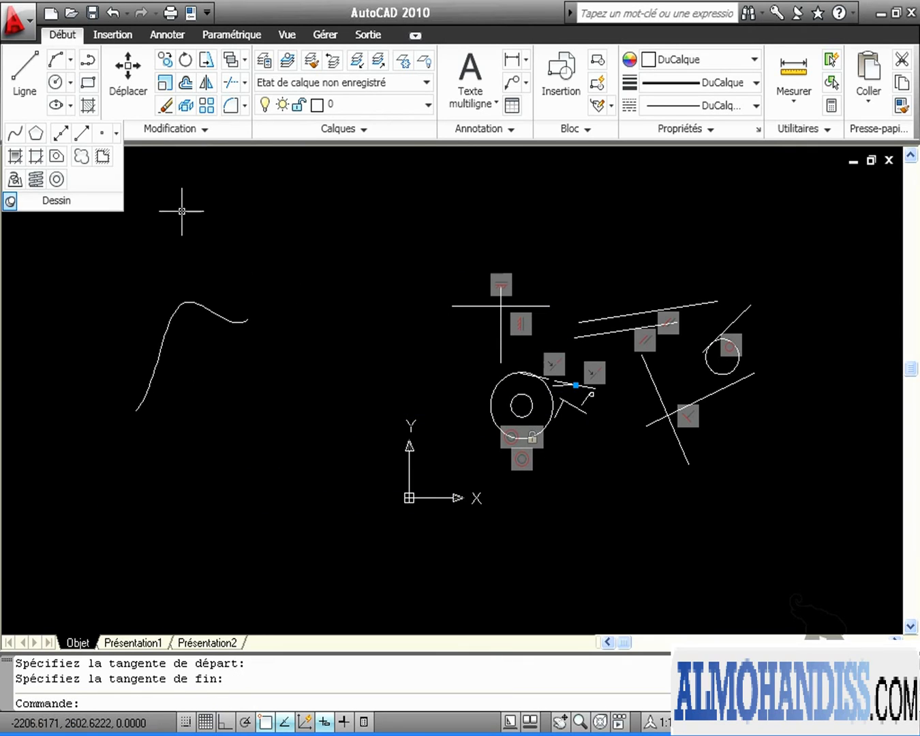
- Draw a second three-point spline above and to the right of the first, arching over and ending above the cross lines
click(19, 132)
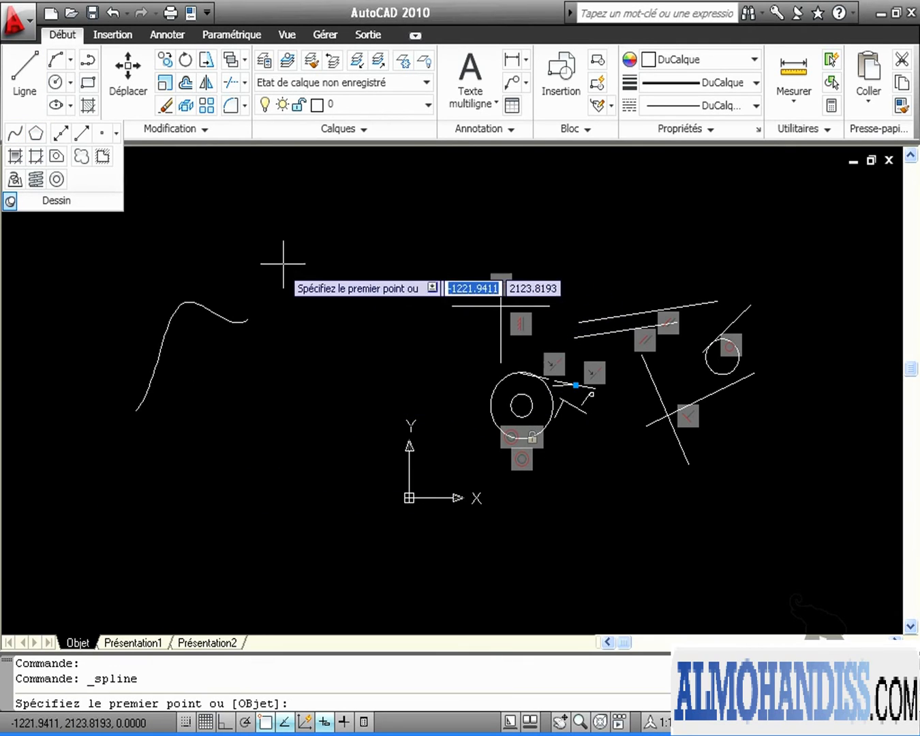
click(253, 244)
click(365, 208)
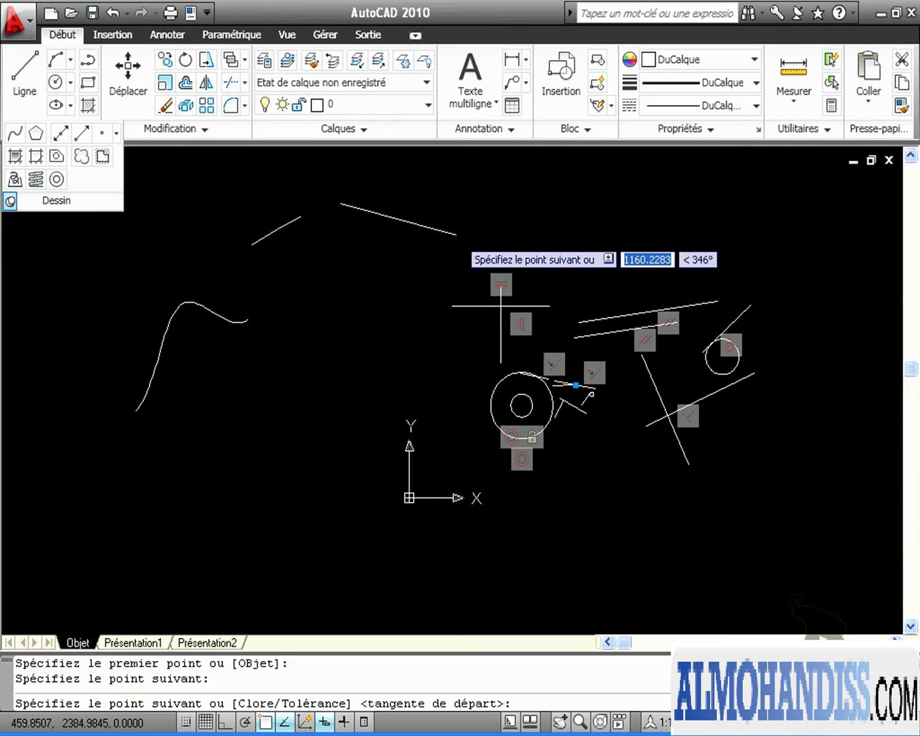
click(456, 234)
key(Return)
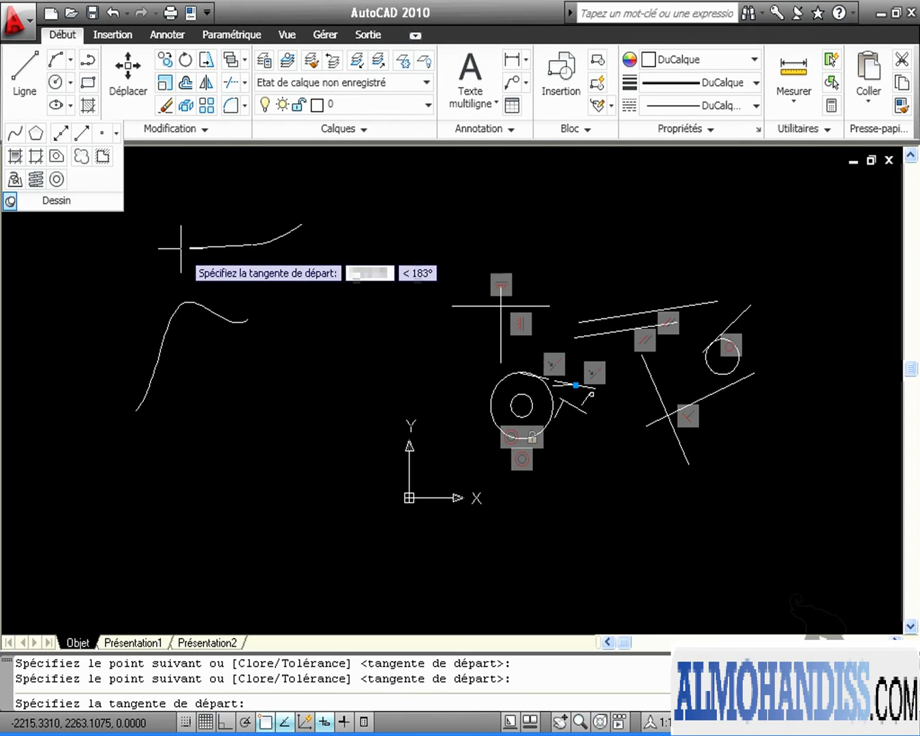
click(248, 279)
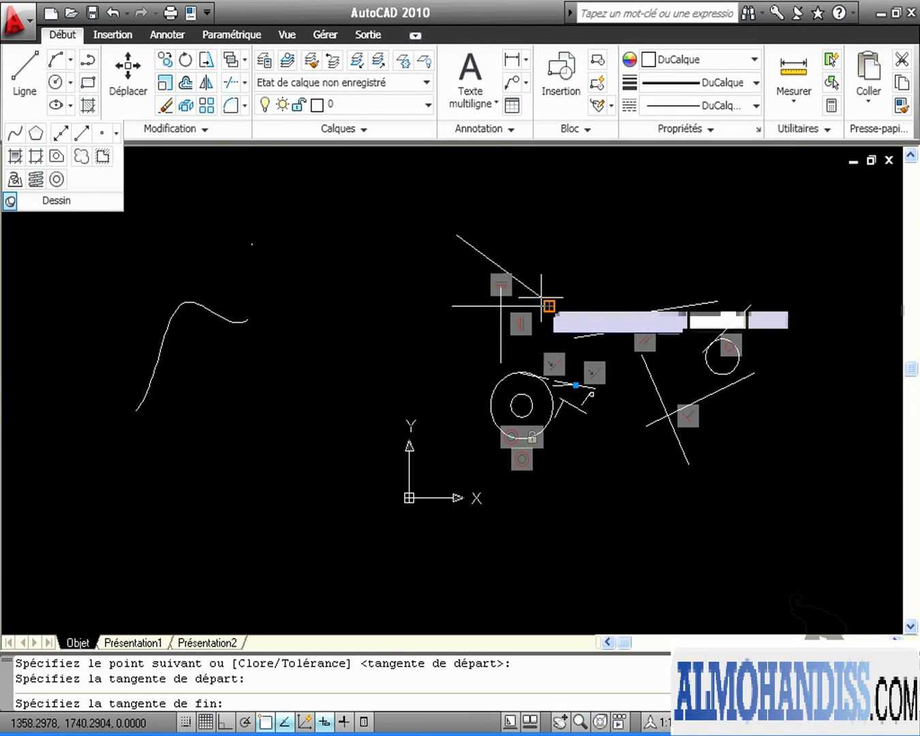
click(562, 237)
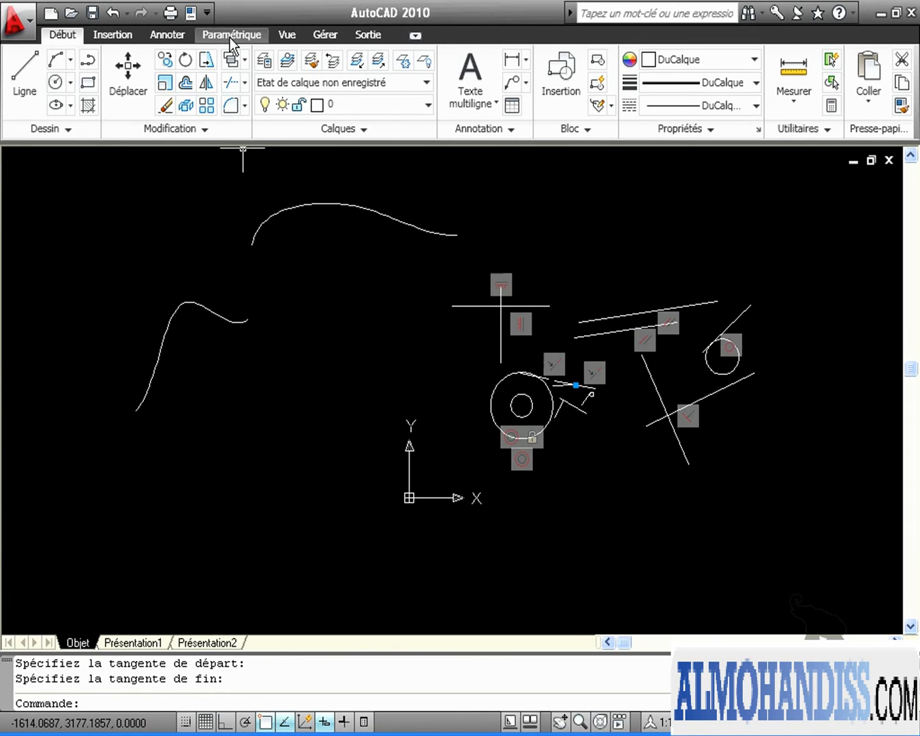
- Apply a smooth constraint joining the first spline's right end to the upper spline's left end
click(232, 34)
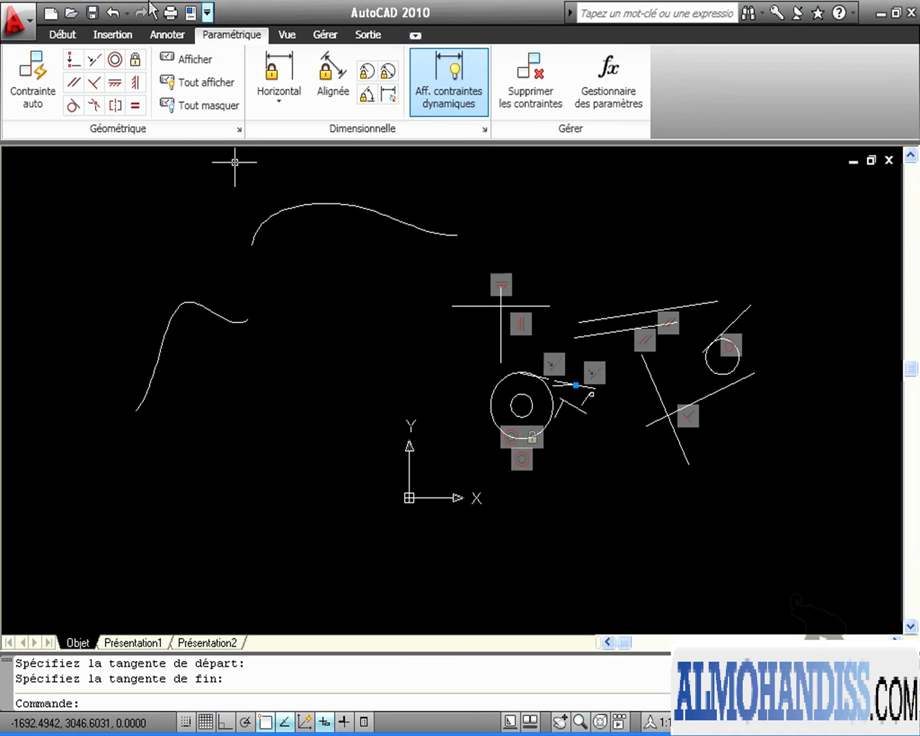
click(95, 105)
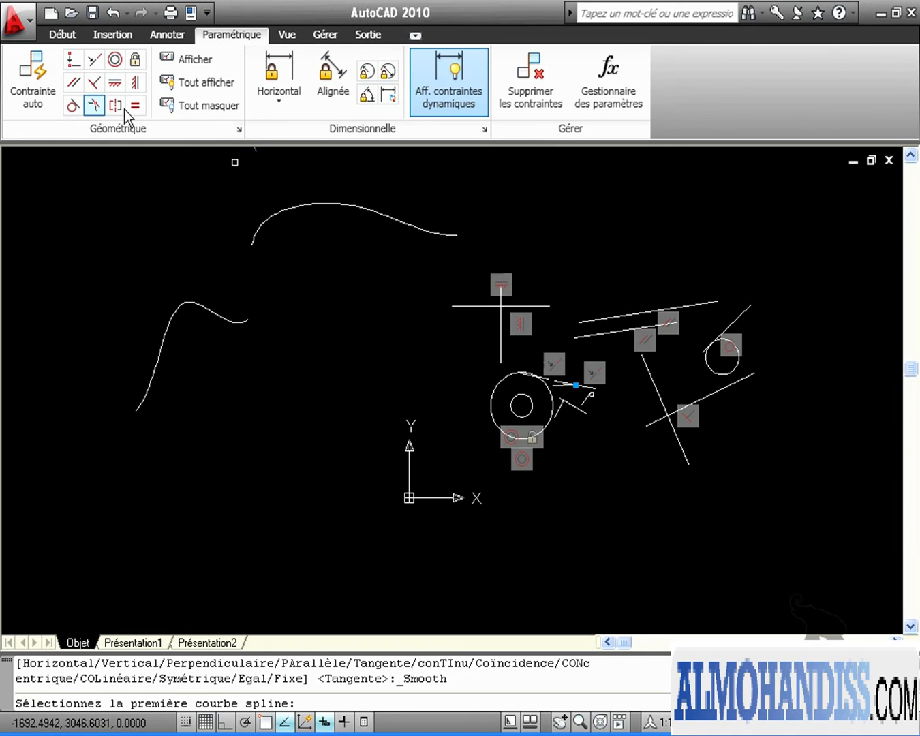
click(252, 243)
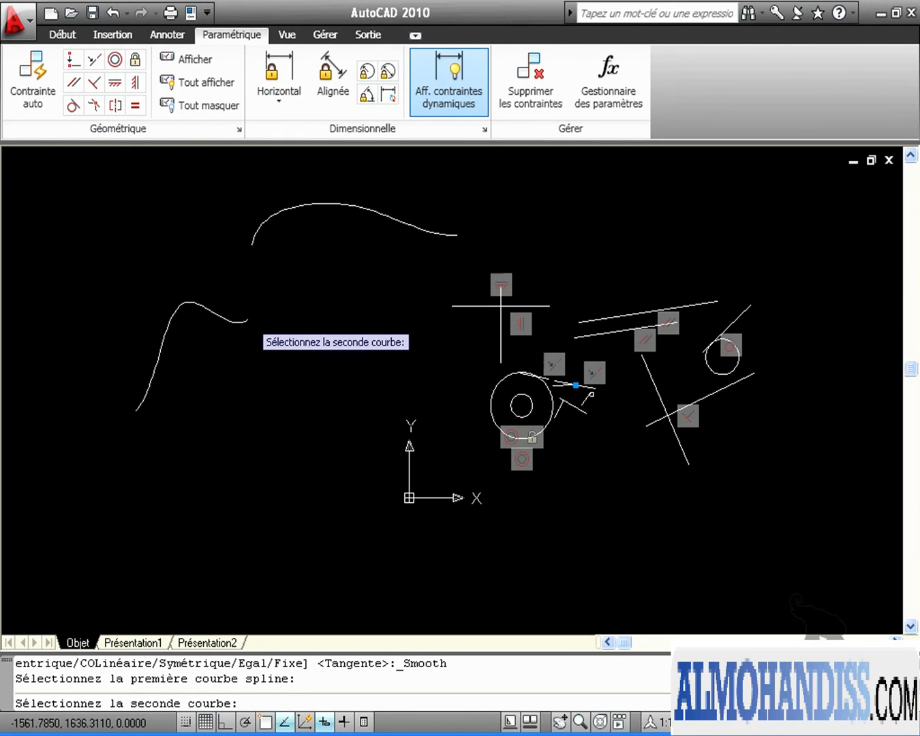
click(247, 320)
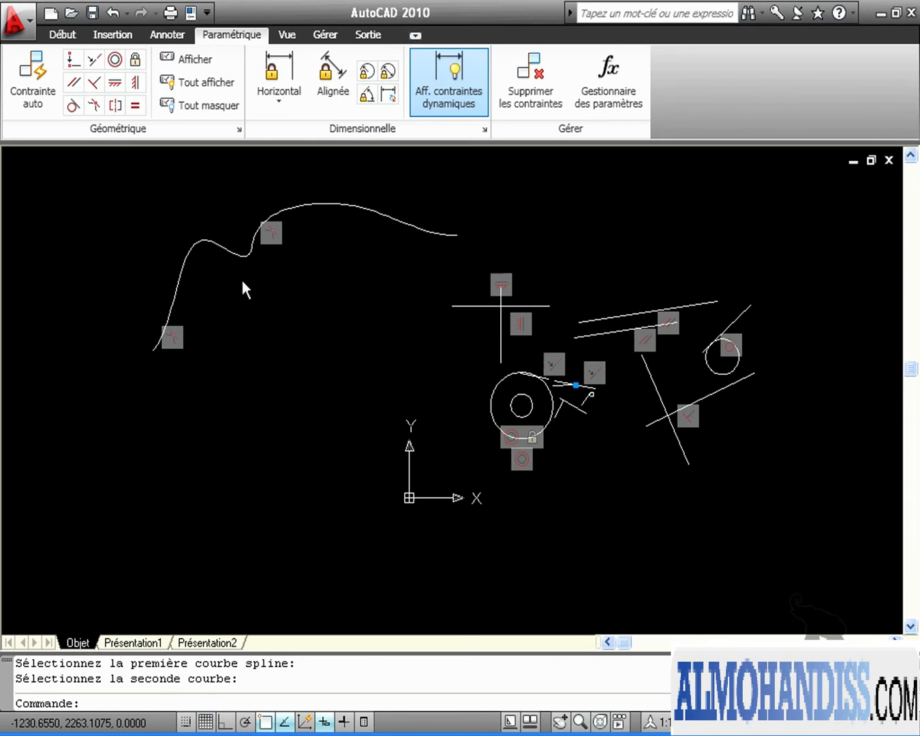
- Draw two separate lines below the joined splines that share their lower endpoint and form a V shape
scroll(240, 262, up, 2)
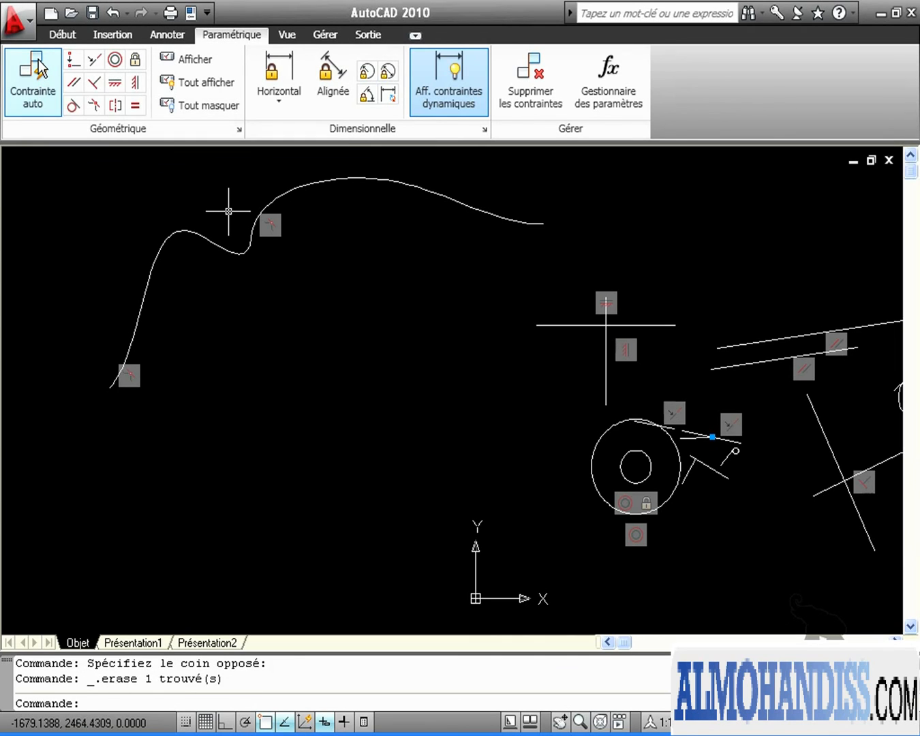
click(58, 38)
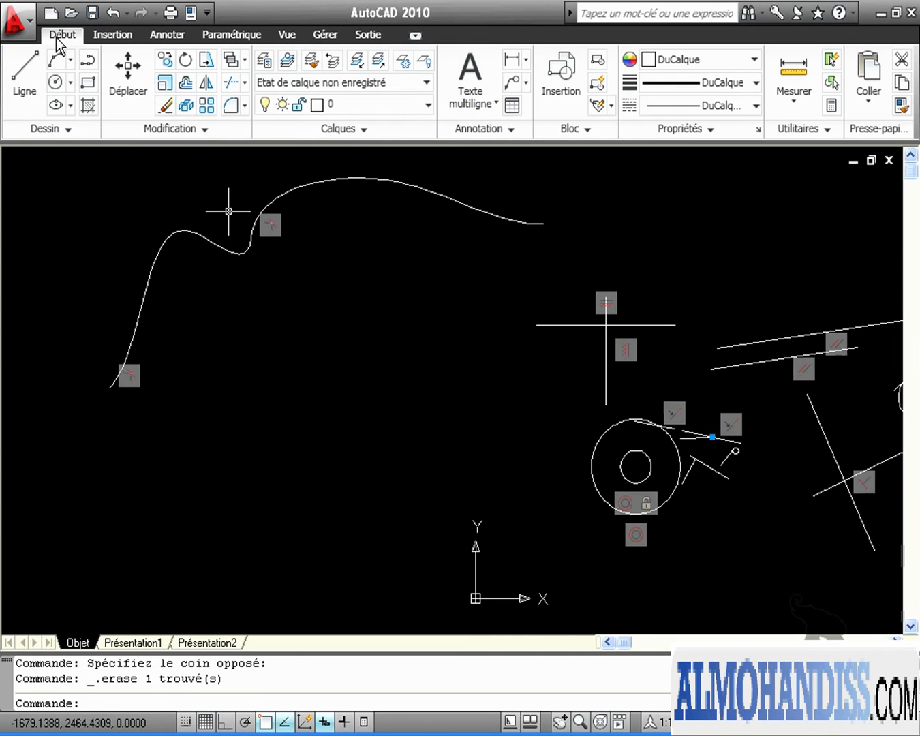
click(25, 74)
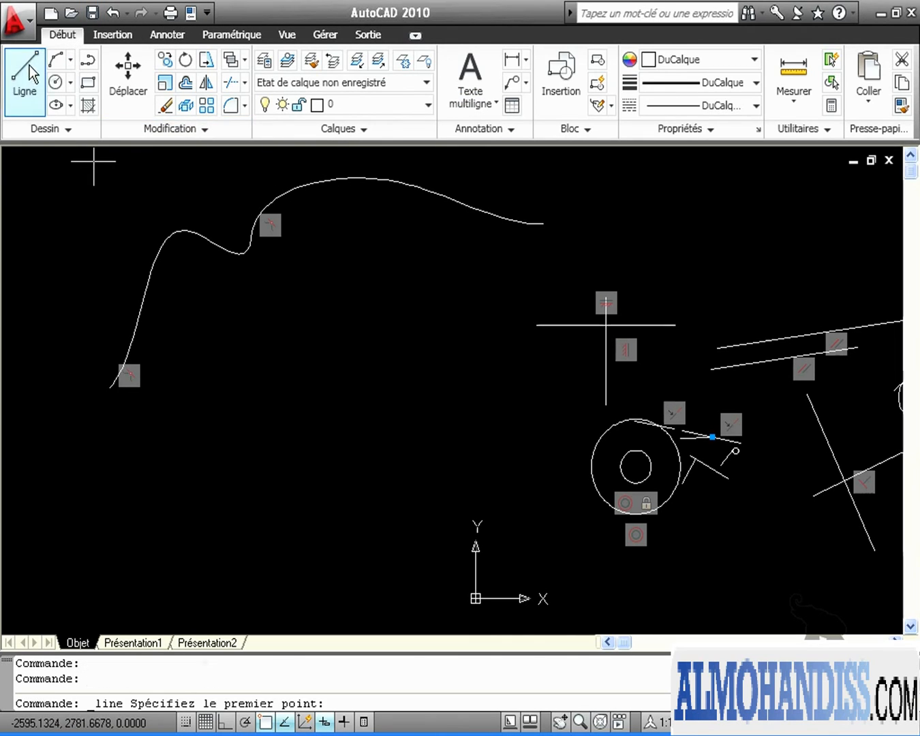
click(186, 325)
click(298, 506)
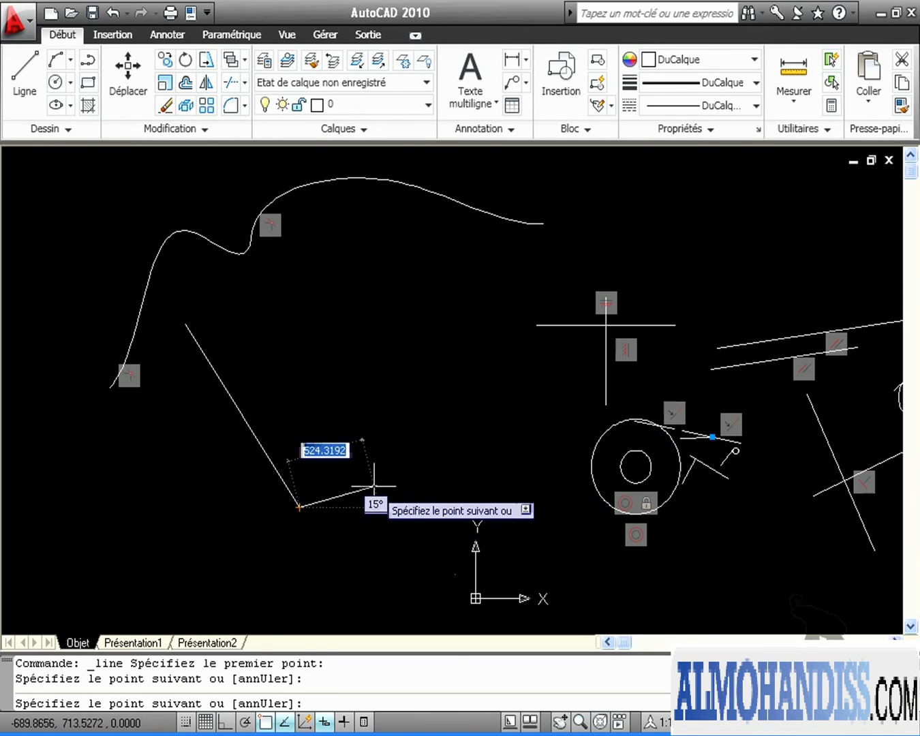
key(Return)
click(24, 75)
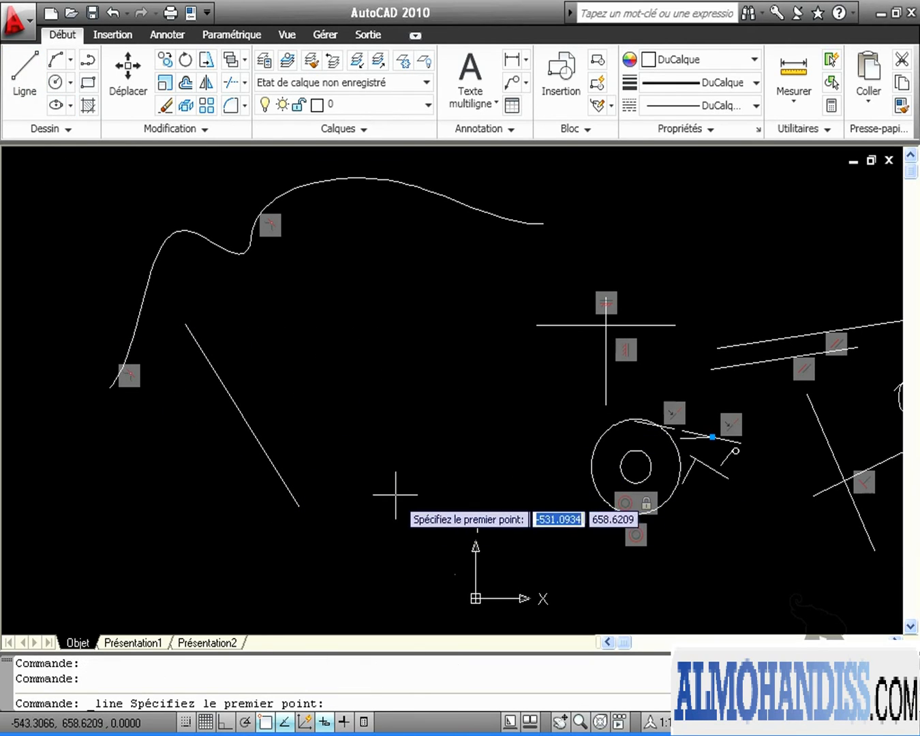
click(299, 506)
click(477, 333)
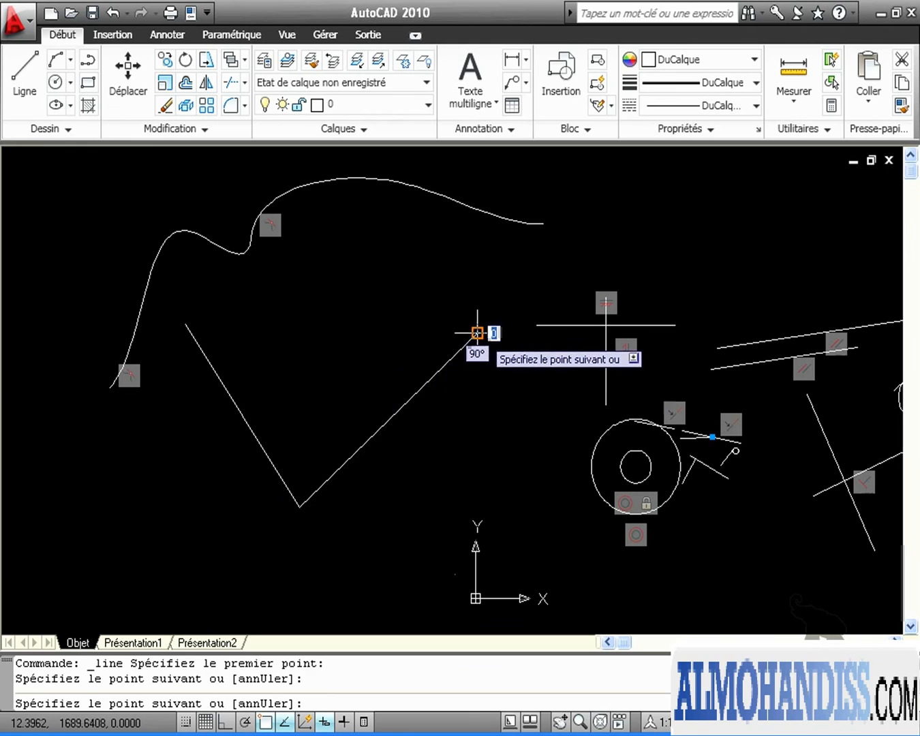
- Draw a vertical line about 1500 units long upward from the V's lower vertex, with Ortho mode on
key(Return)
key(Return)
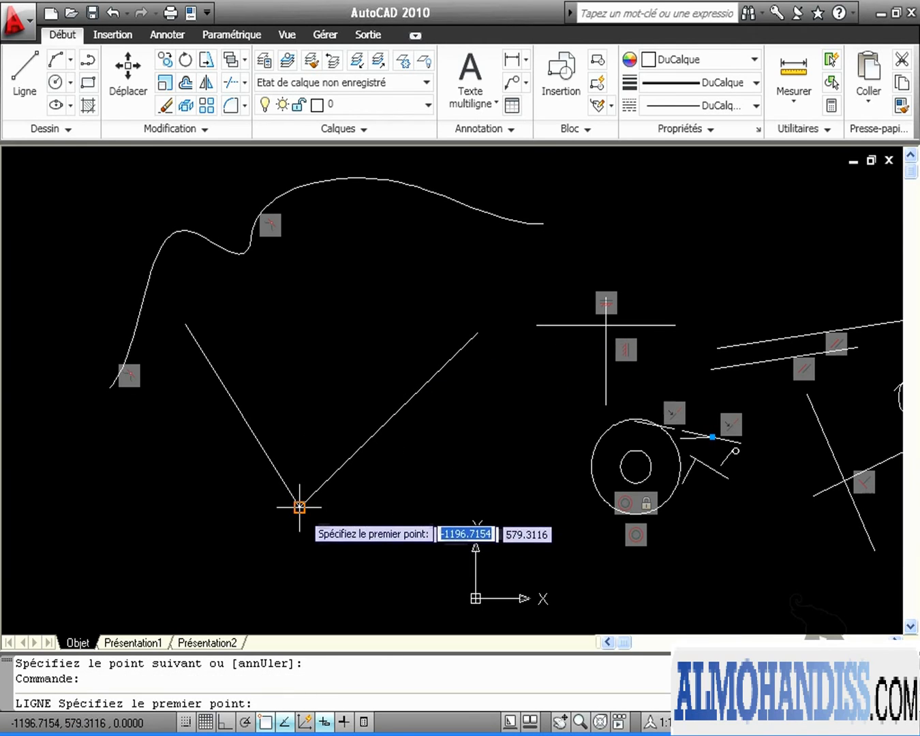
click(299, 507)
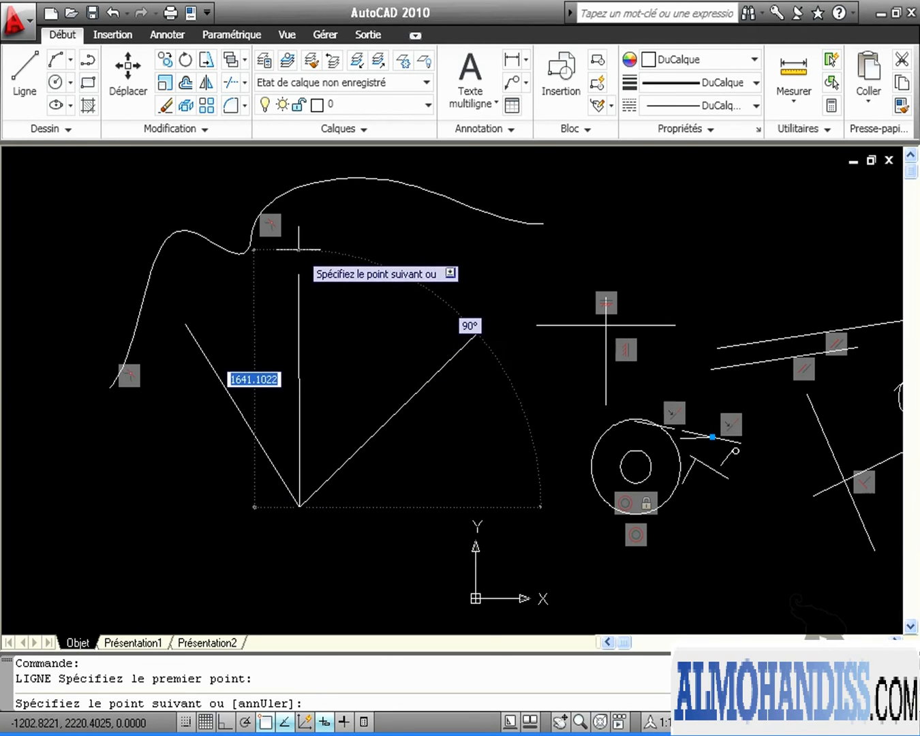
key(F8)
click(299, 271)
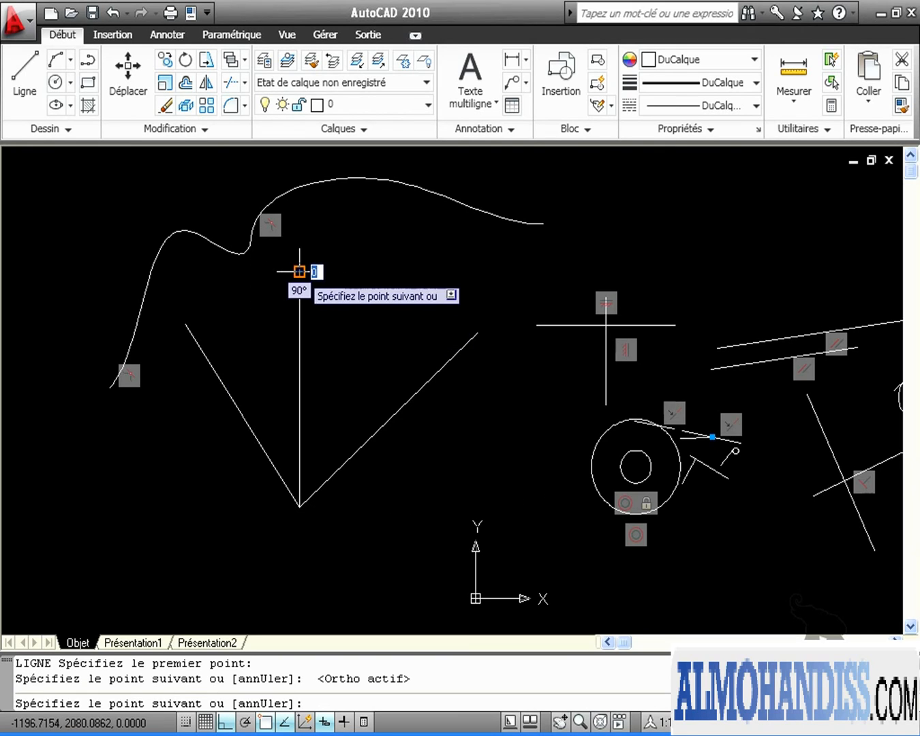
key(Return)
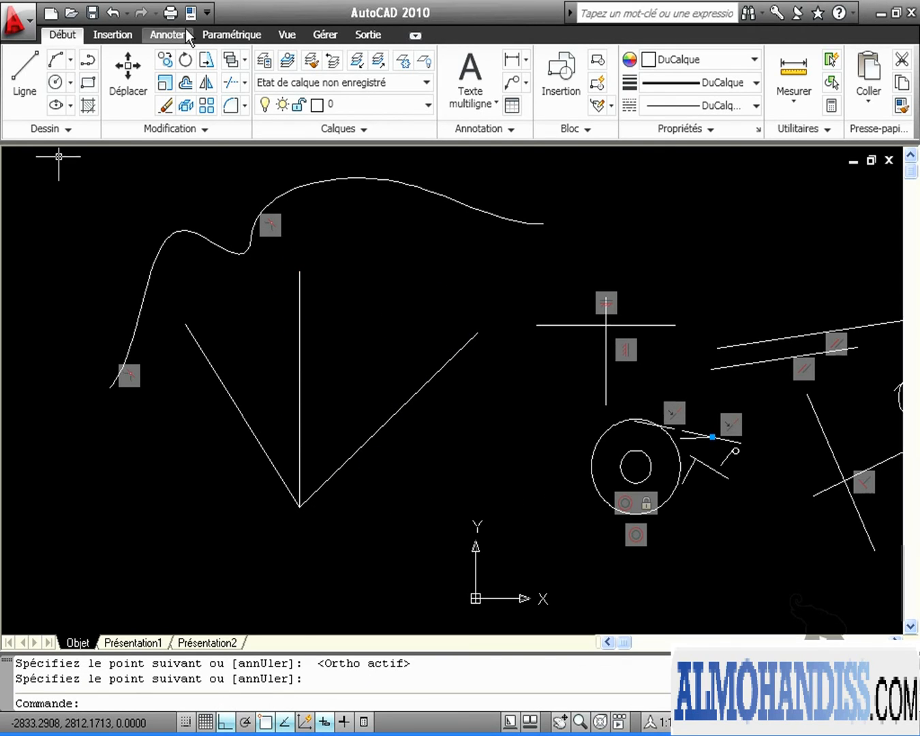
- Apply a symmetric constraint between the V's two slanted lines, using the vertical middle line as the symmetry axis
click(238, 35)
click(115, 106)
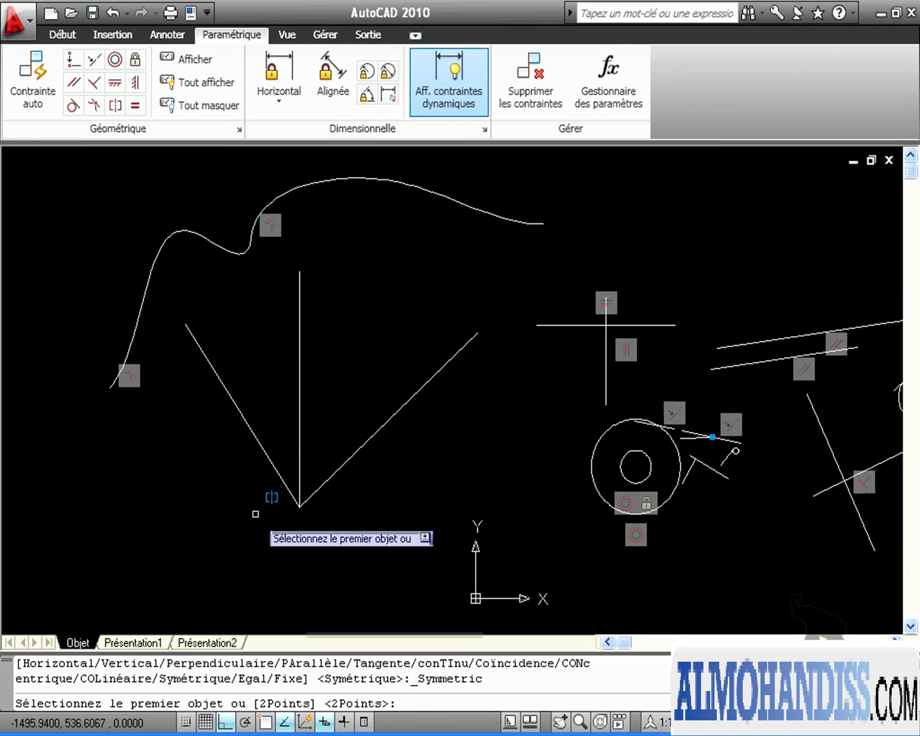
click(243, 421)
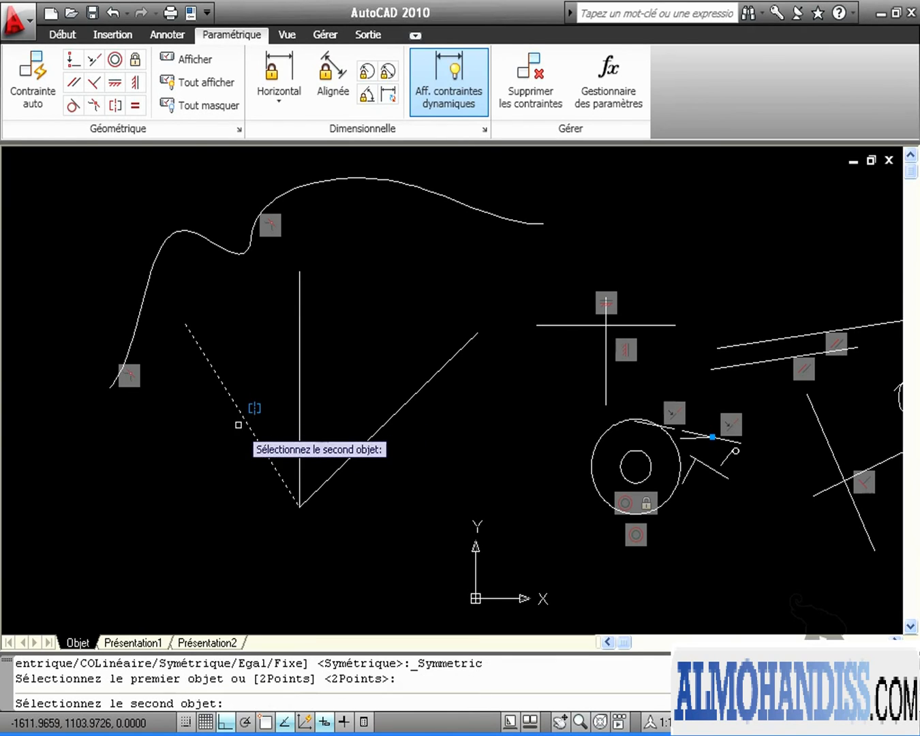
click(382, 427)
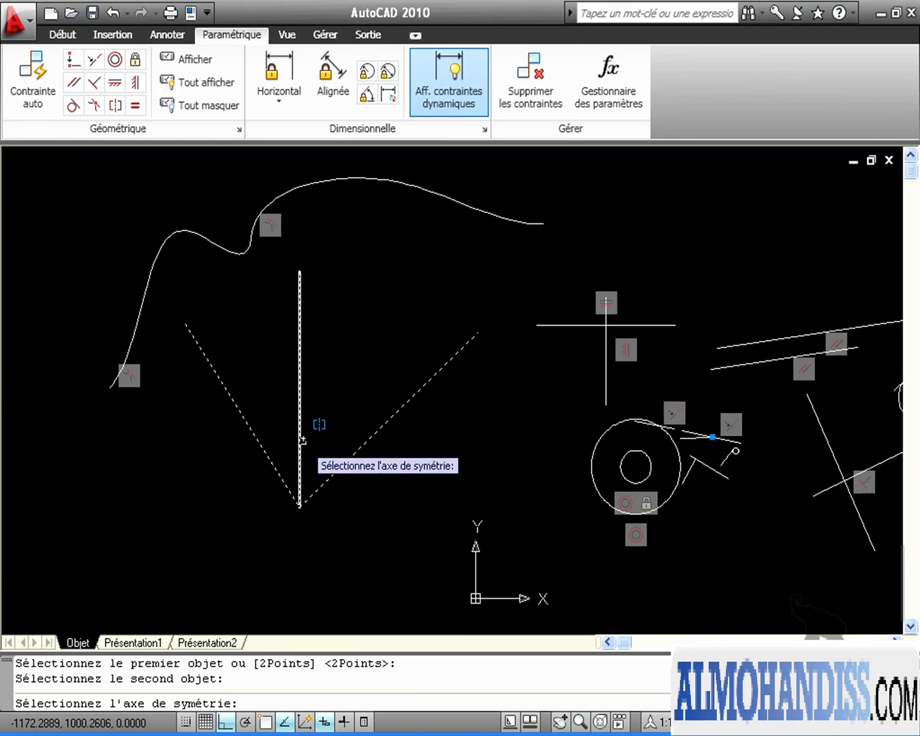
click(300, 440)
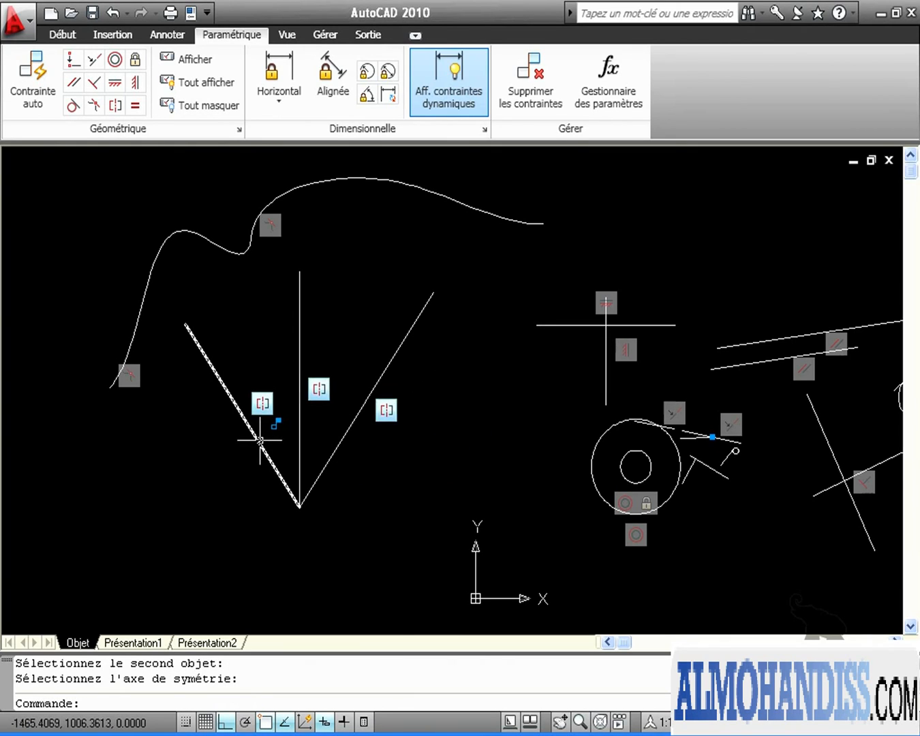
- Stretch the left slanted line's upper end straight up past the first spline to test the symmetry
click(213, 373)
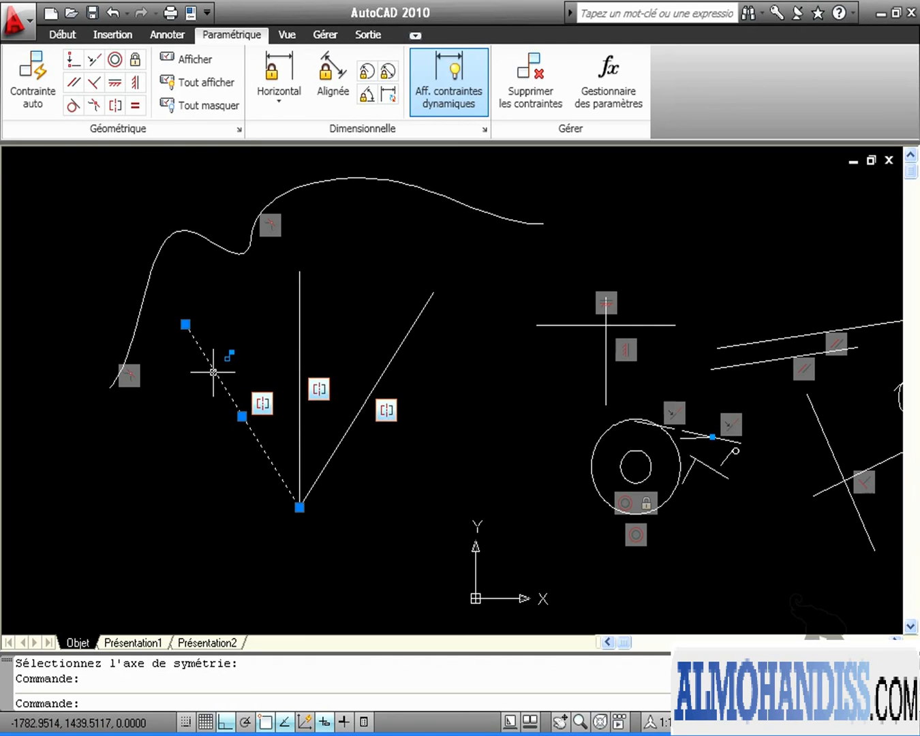
click(186, 324)
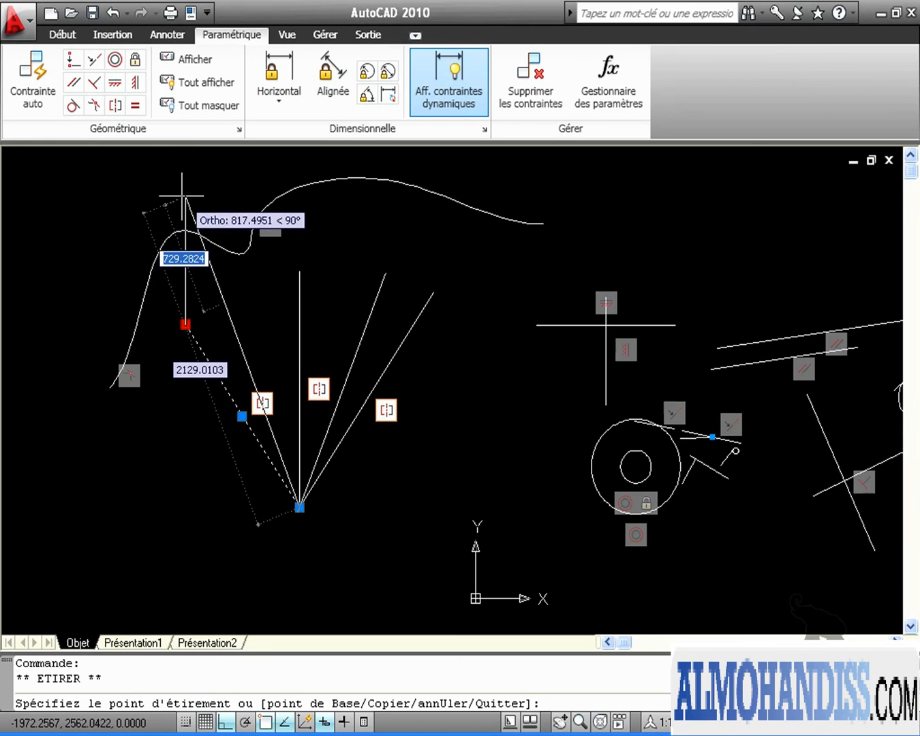
click(186, 202)
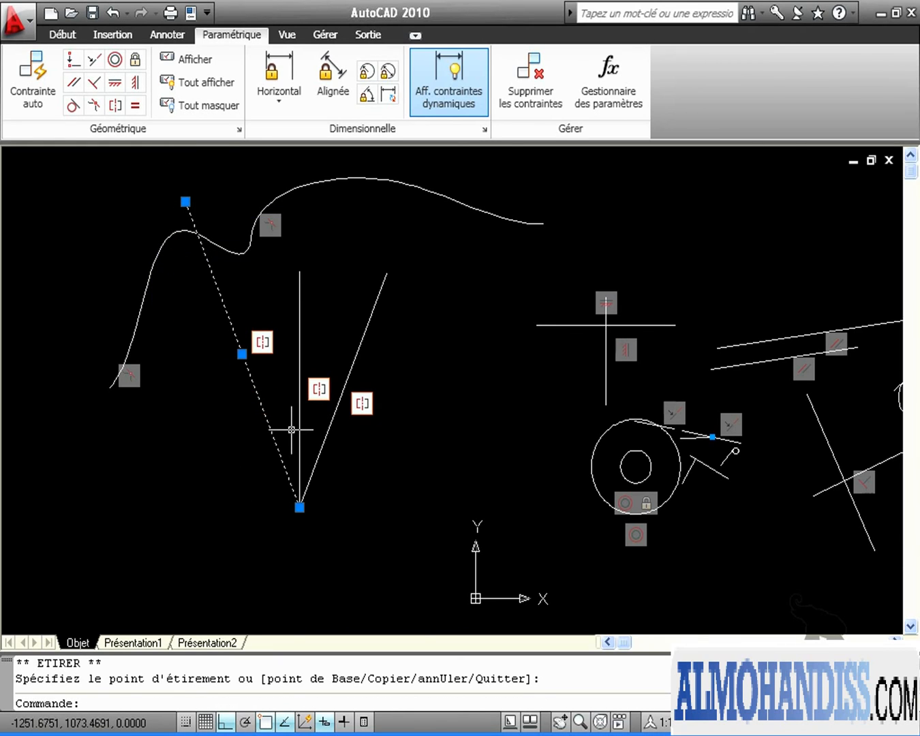
- Apply an equal constraint to the V's slanted lines, with the left line as the reference
click(136, 106)
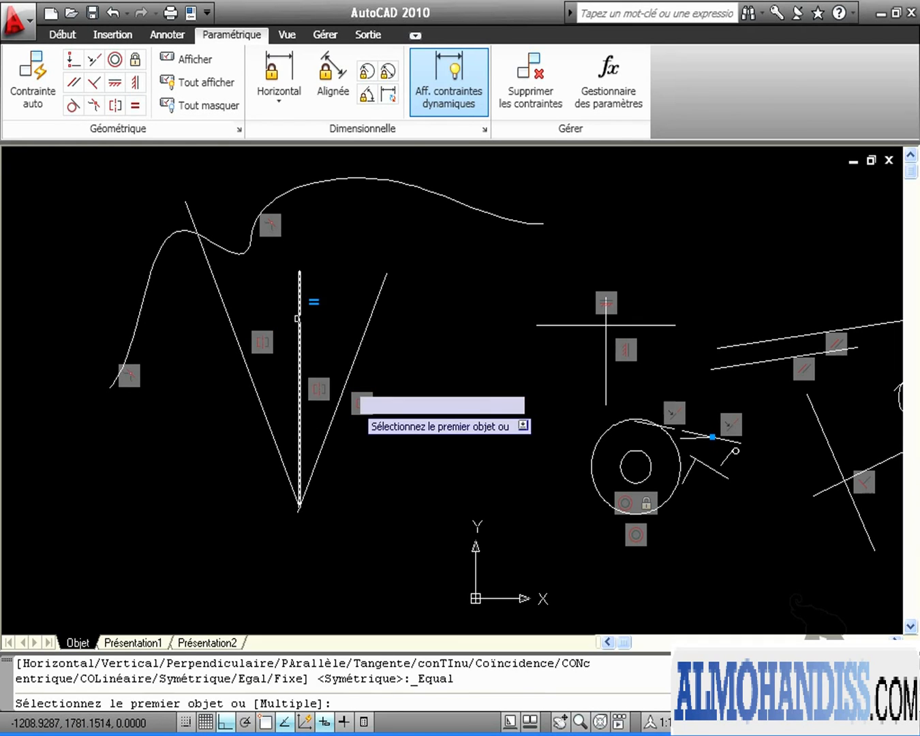
click(222, 303)
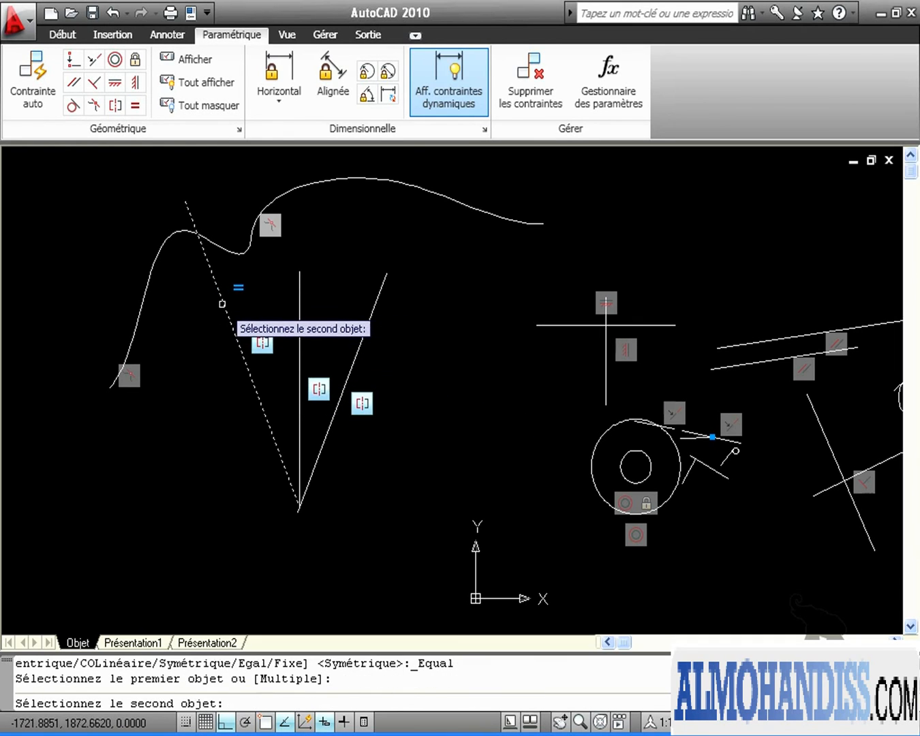
click(375, 318)
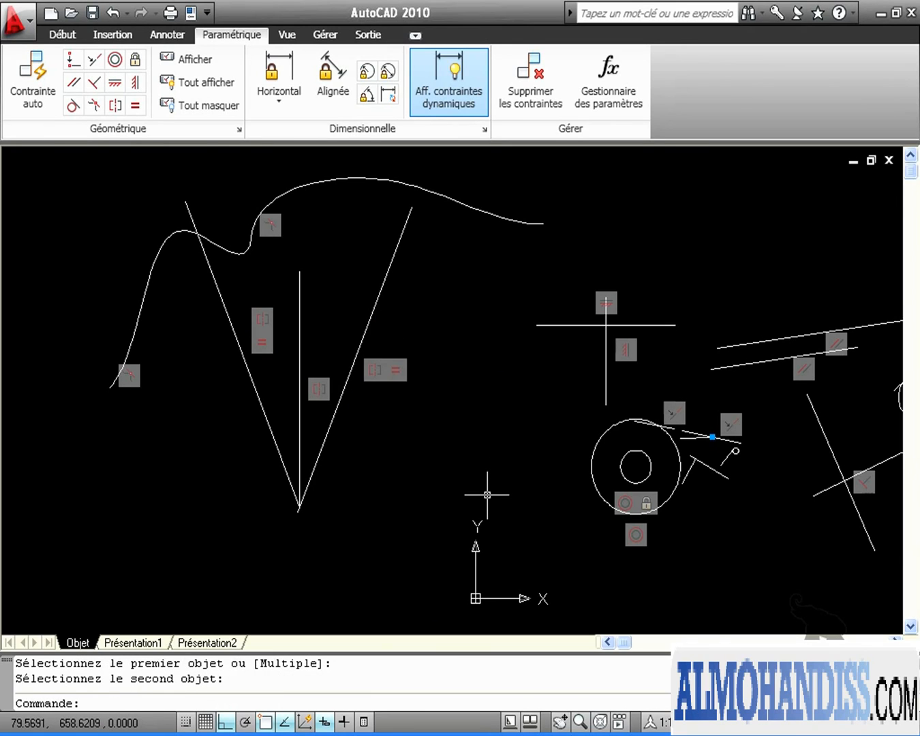
- Stretch the right slanted line's upper end about 1250 units straight down to test the symmetric and equal constraints
click(409, 219)
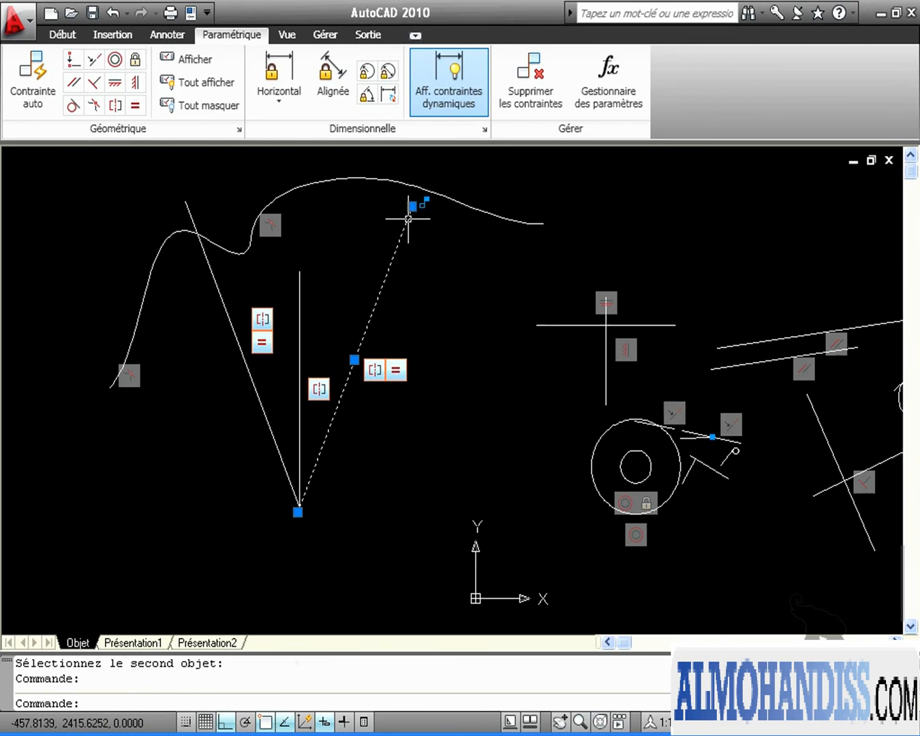
click(412, 206)
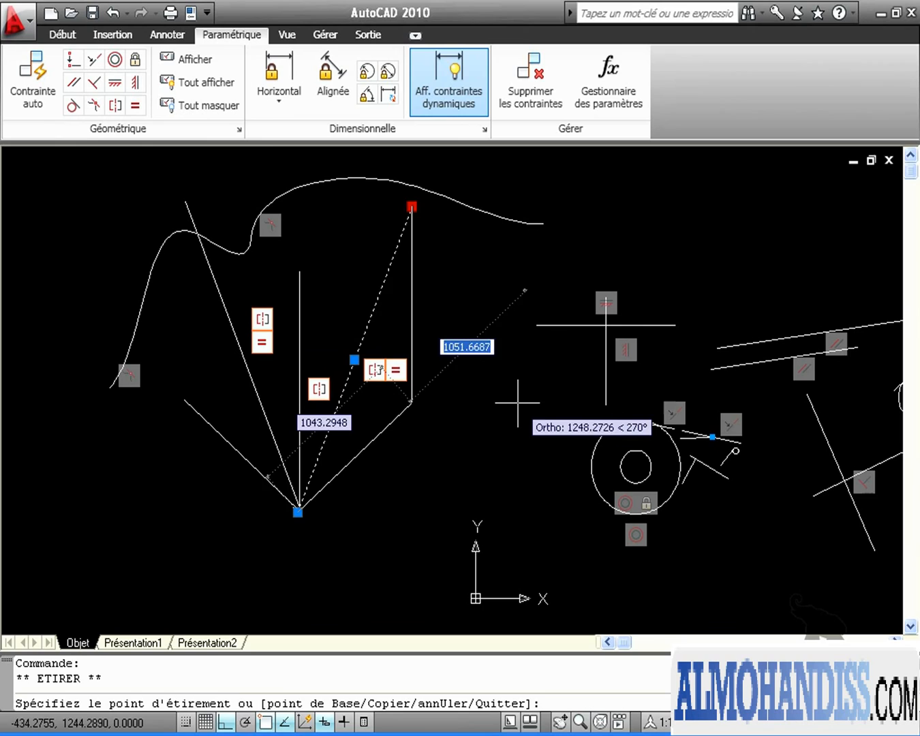
click(519, 401)
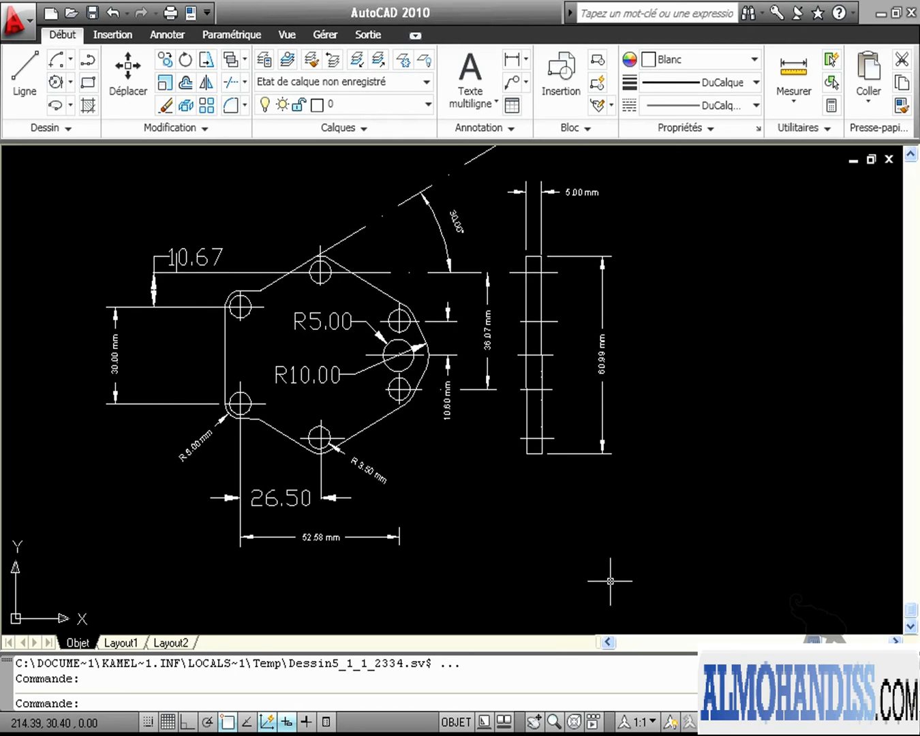
- Draw a vertical construction line at about X = 400 in the empty area right of the dimensioned plate's side view
scroll(617, 565, down, 2)
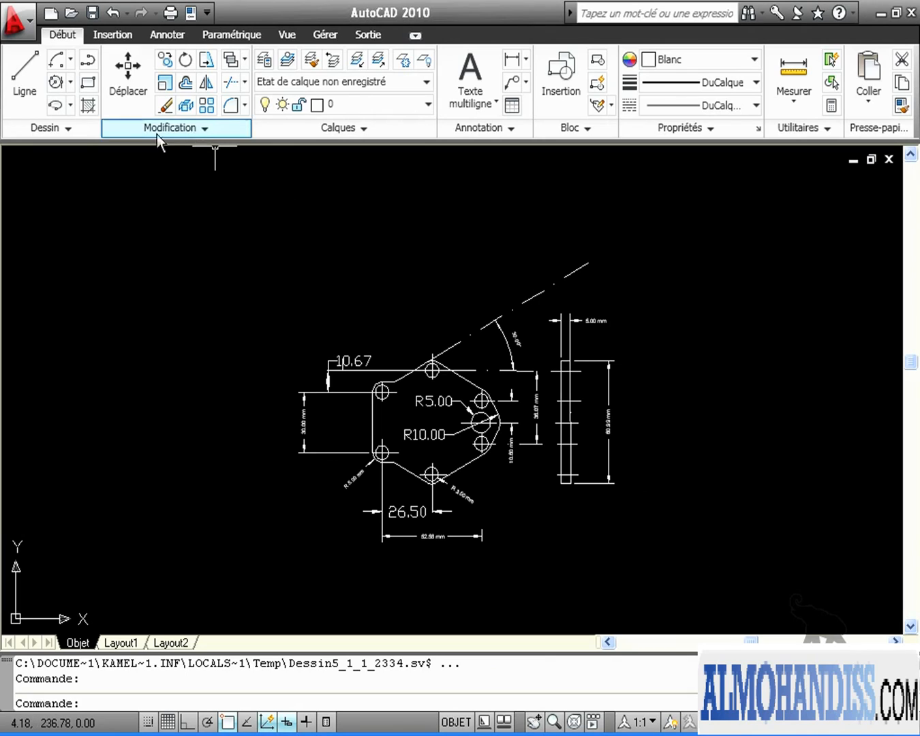
click(66, 132)
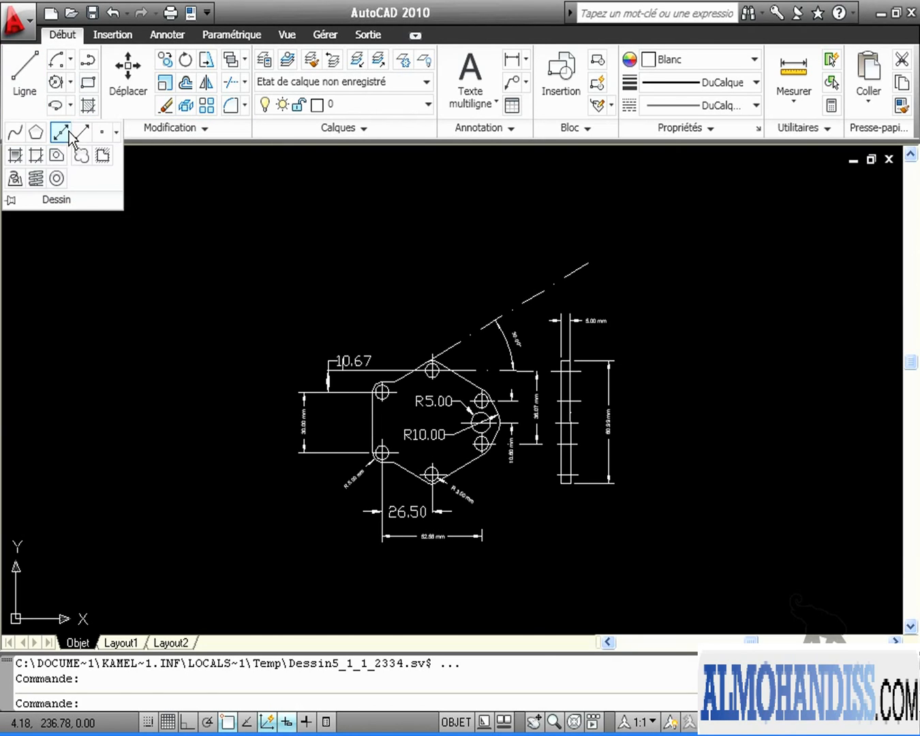
click(60, 132)
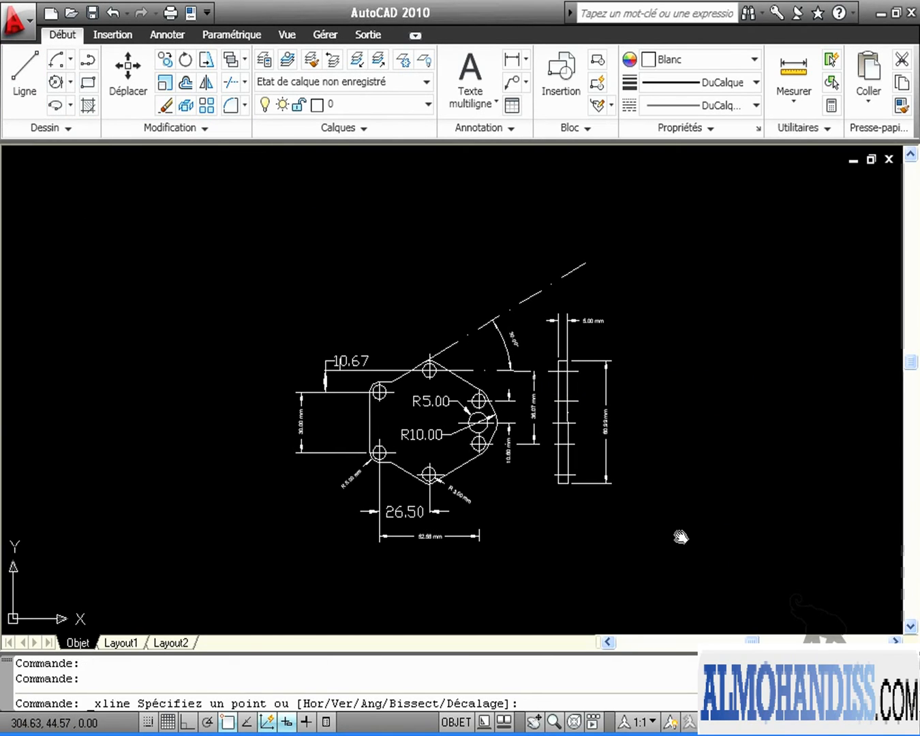
middle_drag(679, 538, 482, 537)
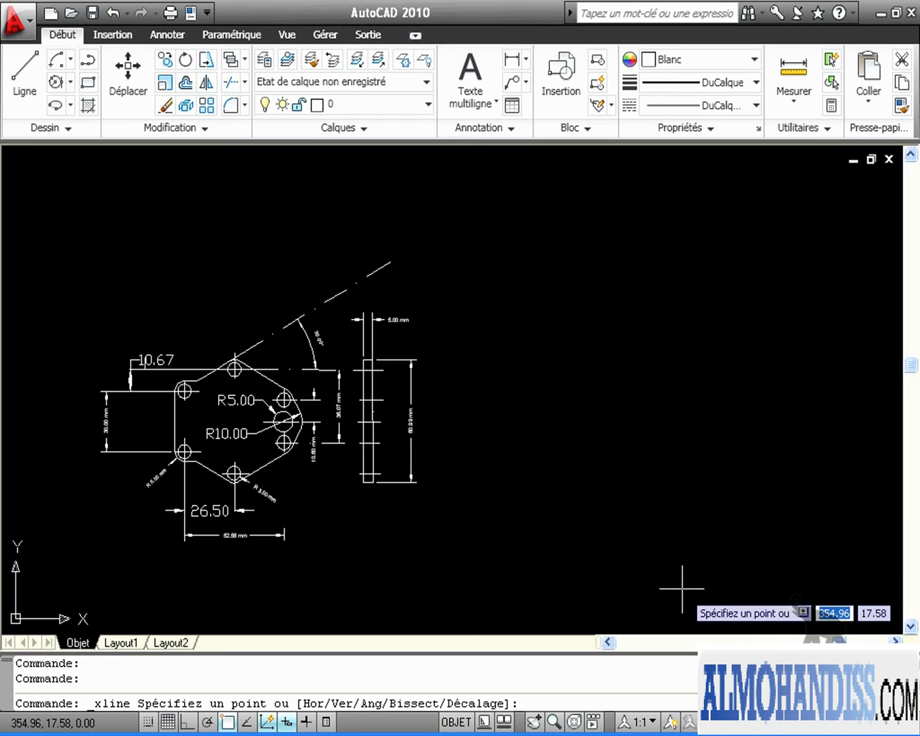
key(Return)
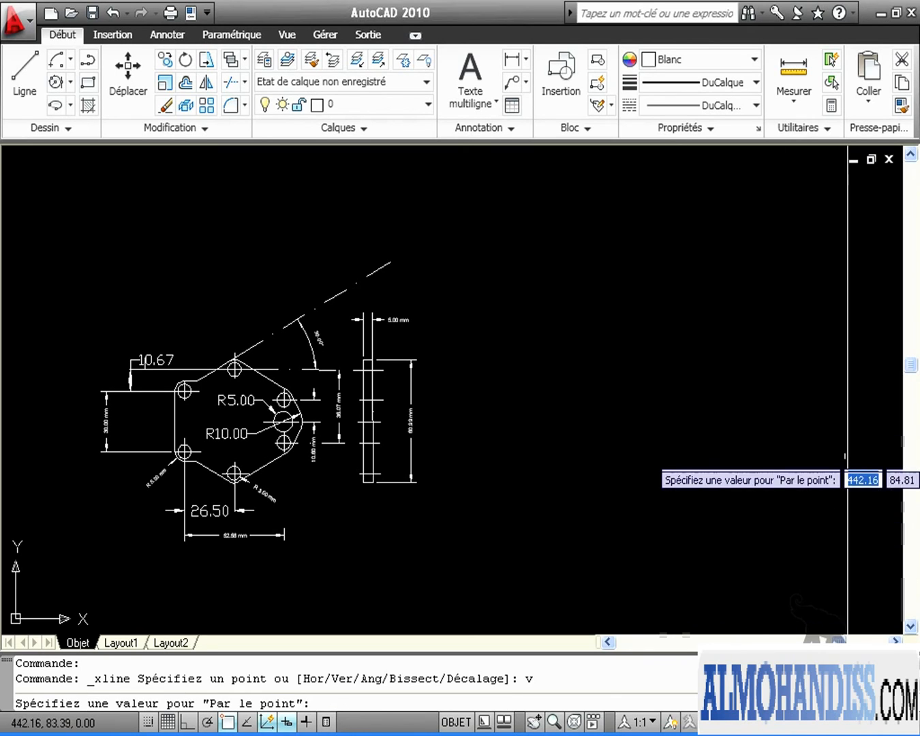
click(769, 467)
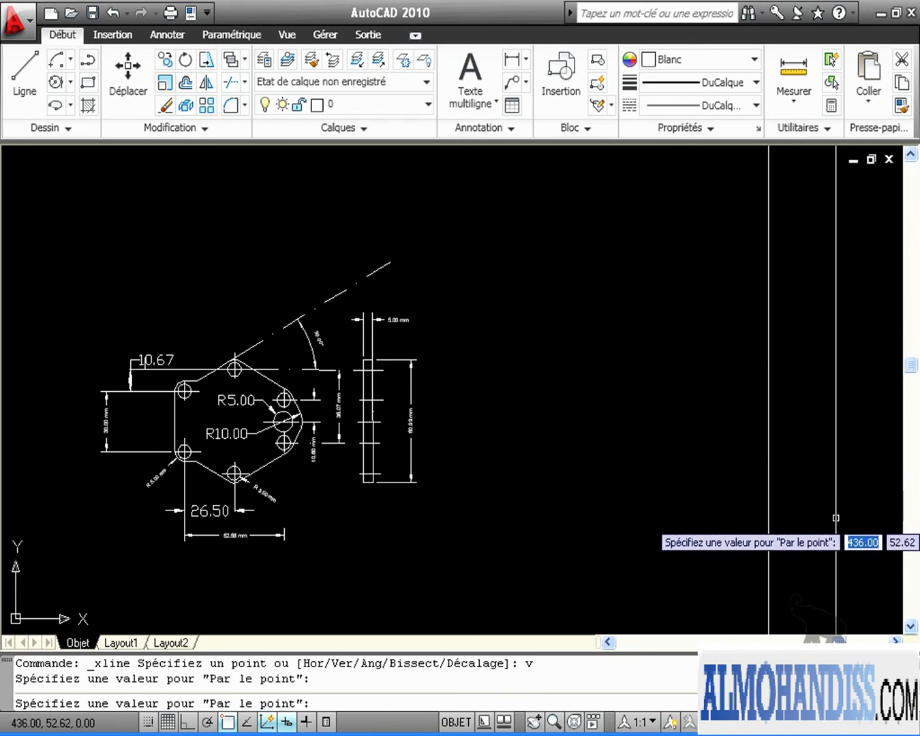
key(Return)
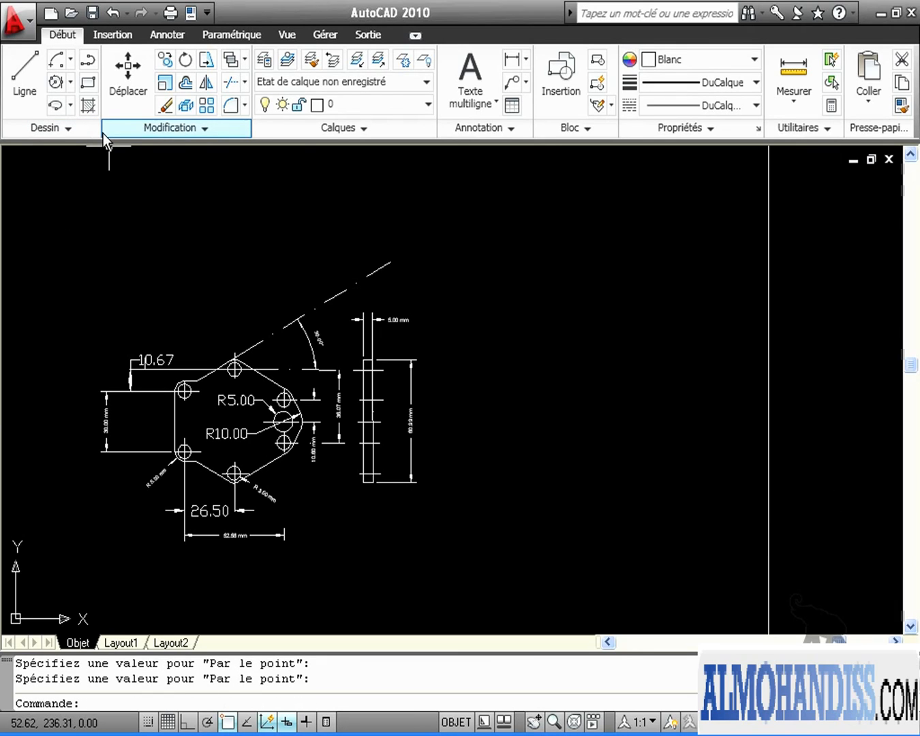
- Add a construction line offset 26.5 to the right of the vertical construction line
key(Return)
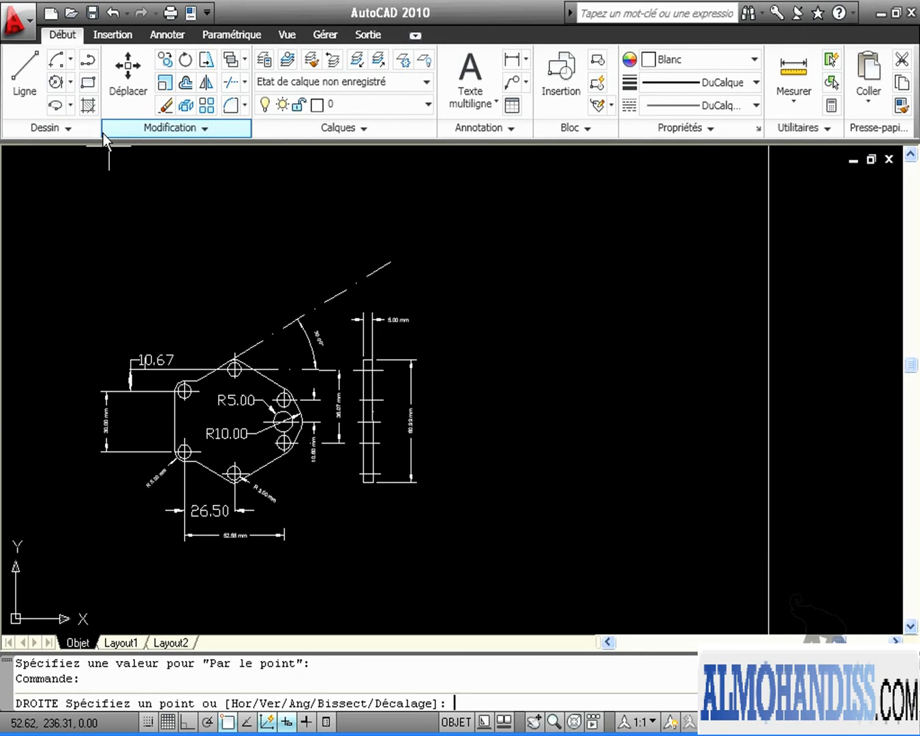
text(d)
key(Return)
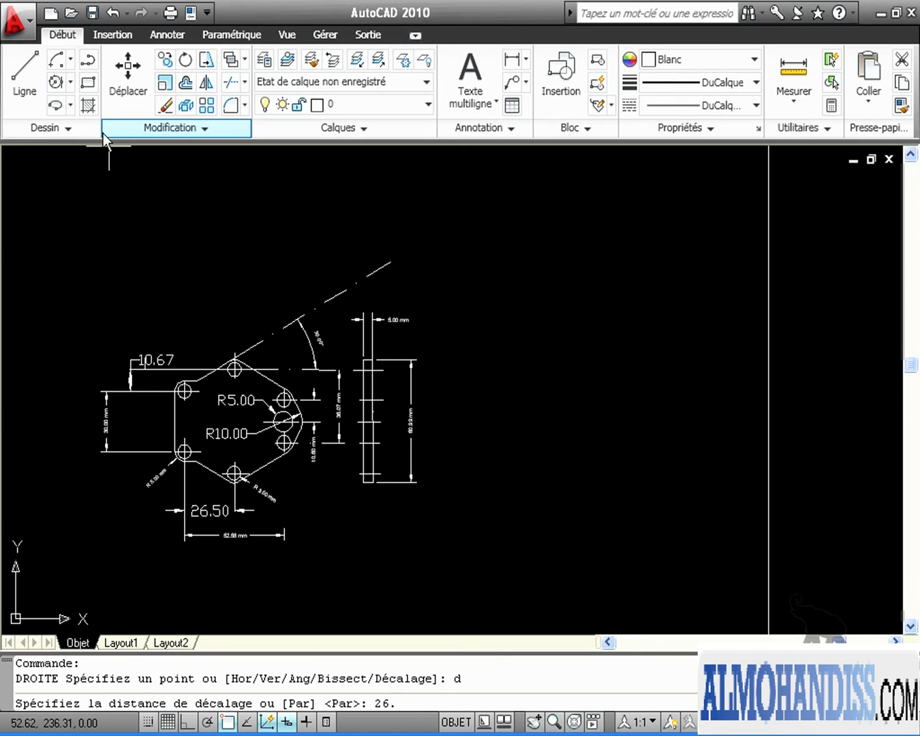
text(26.5)
key(Return)
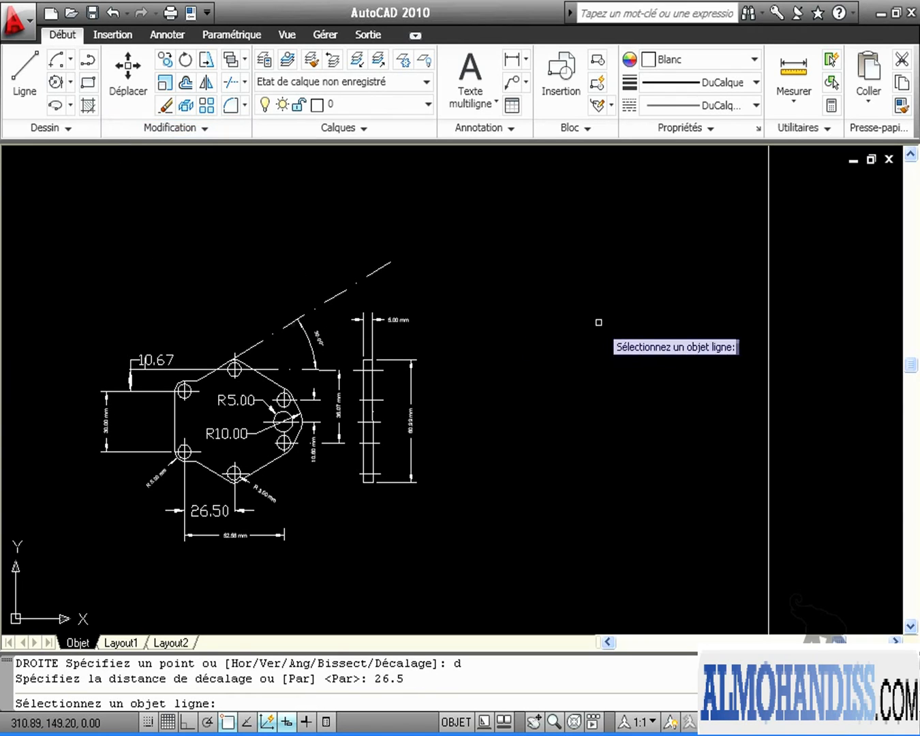
click(769, 346)
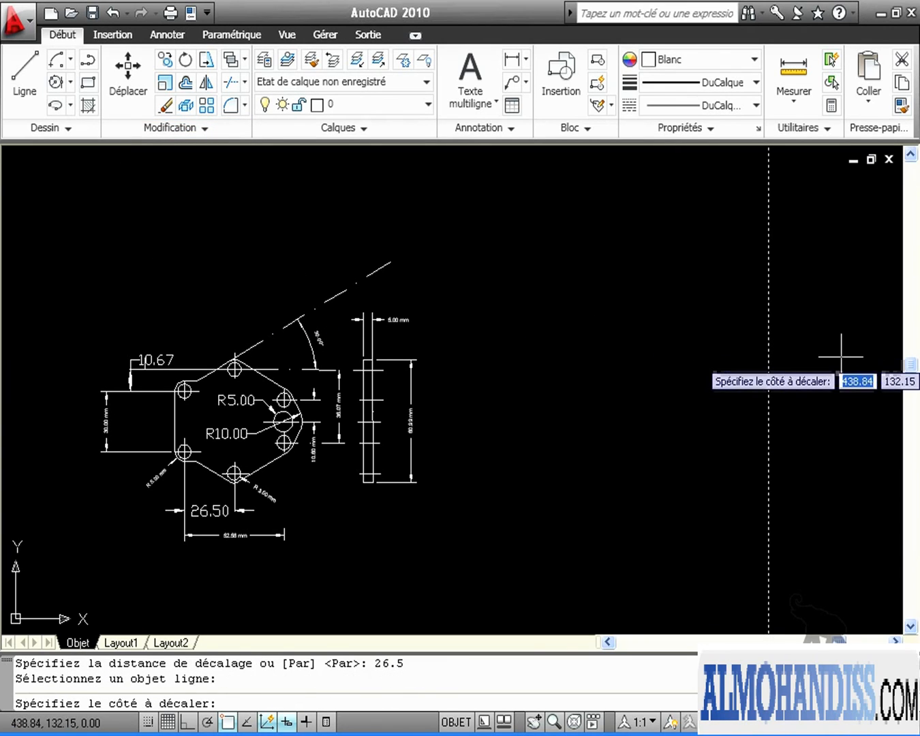
click(872, 361)
middle_drag(807, 421, 659, 442)
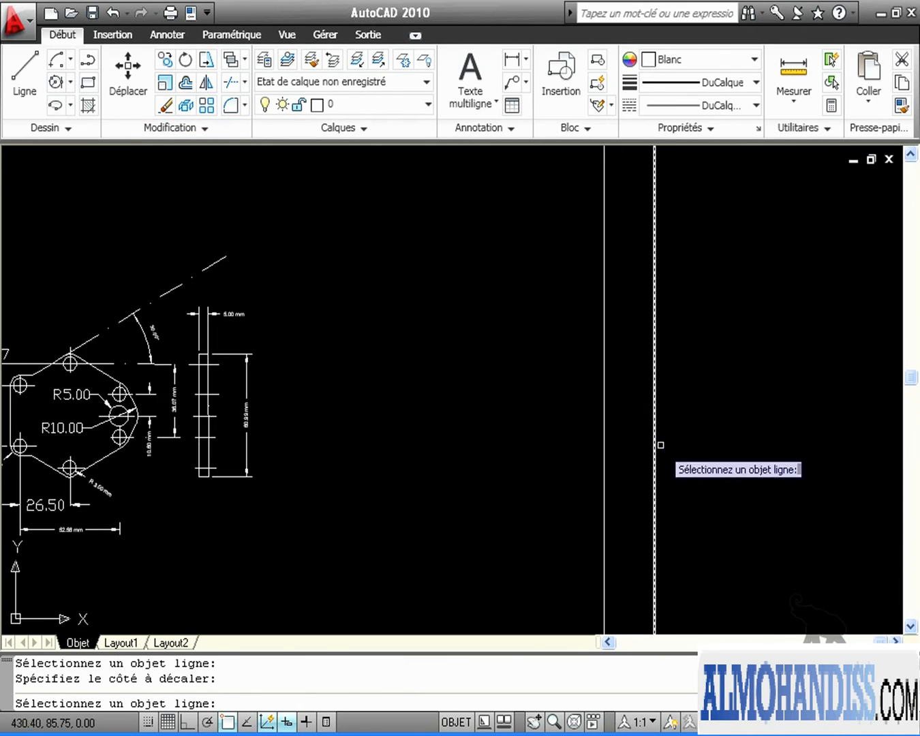
key(Return)
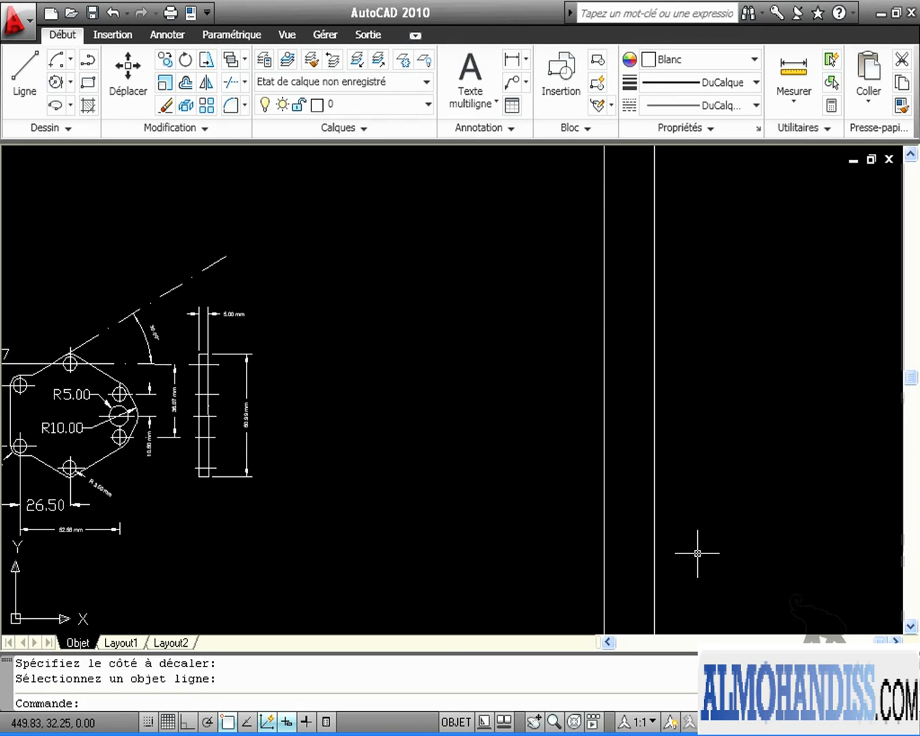
- Add a construction line offset 52.58 to the right of the leftmost vertical construction line
key(Return)
text(d)
key(Return)
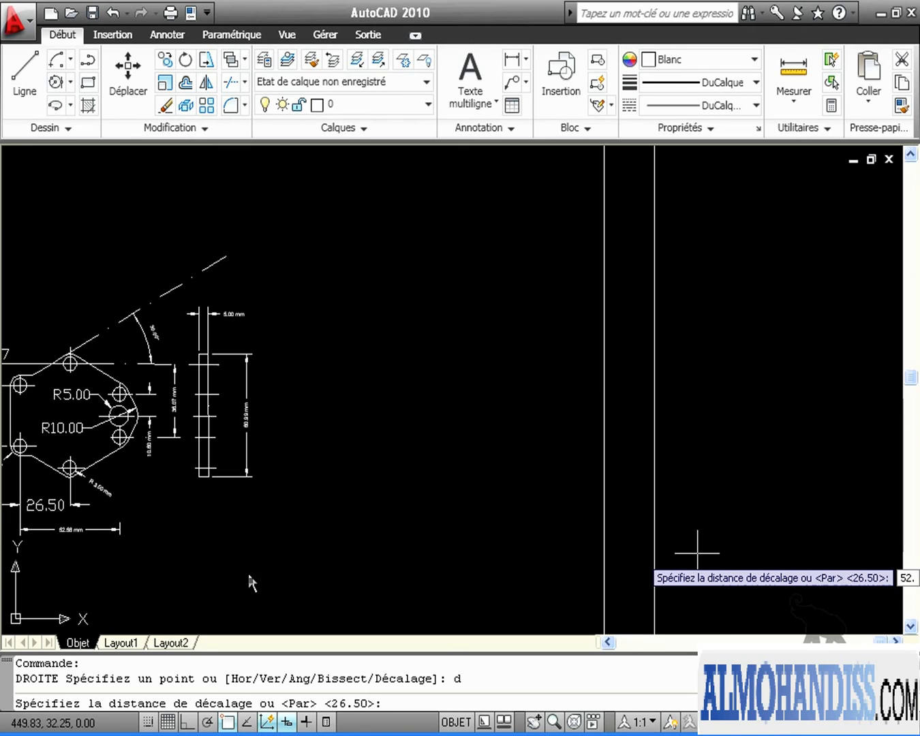
text(58)
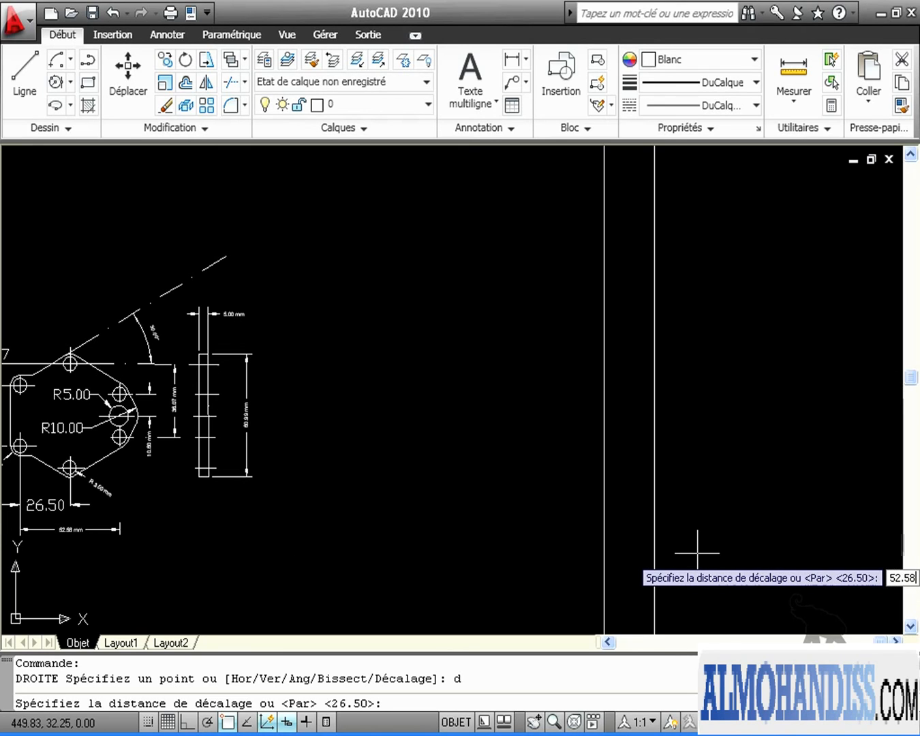
key(Return)
click(604, 514)
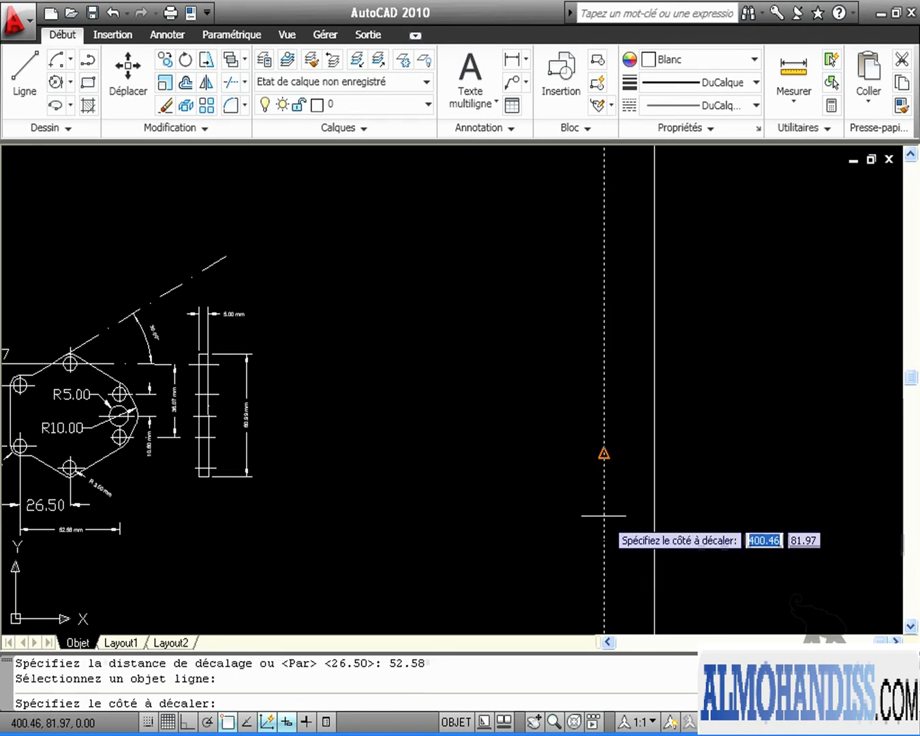
click(792, 524)
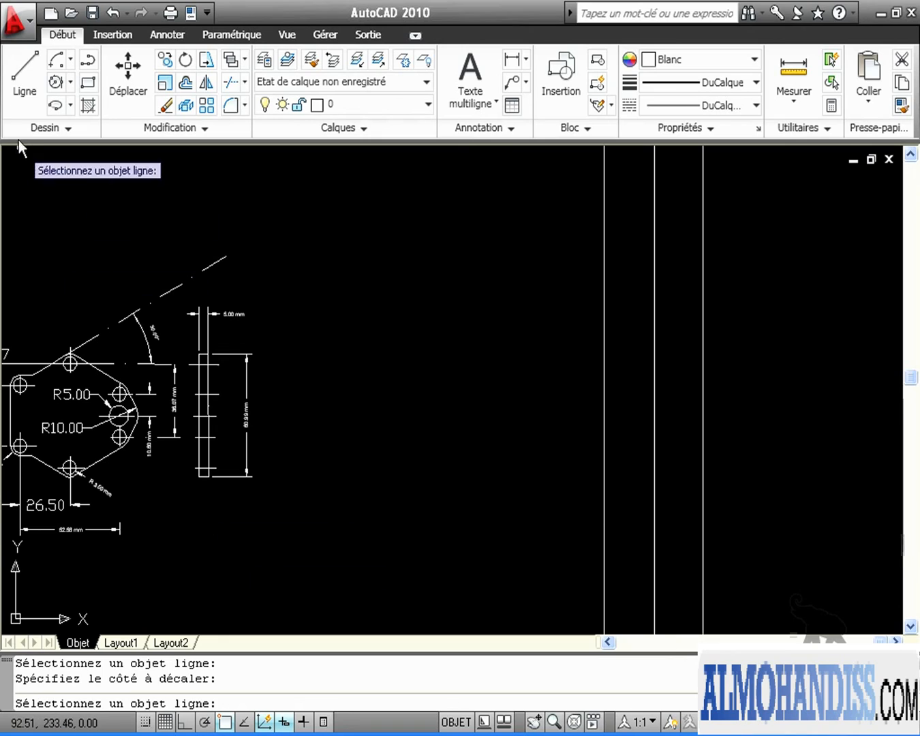
- With ortho mode on, draw a horizontal construction line at about Y = 91 crossing the three vertical construction lines
click(72, 127)
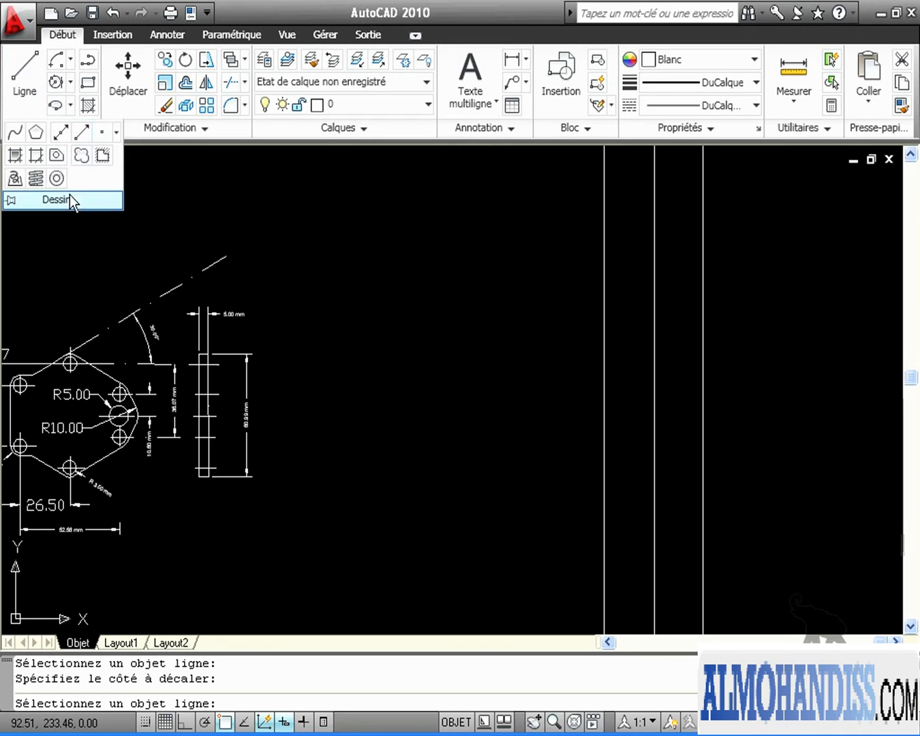
key(Escape)
key(Return)
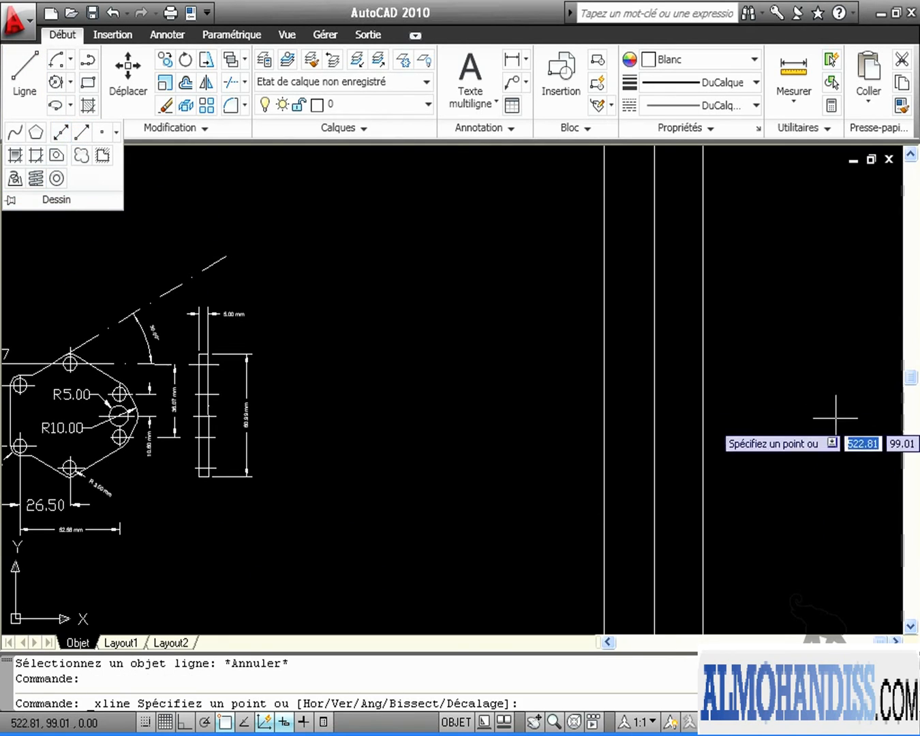
click(855, 434)
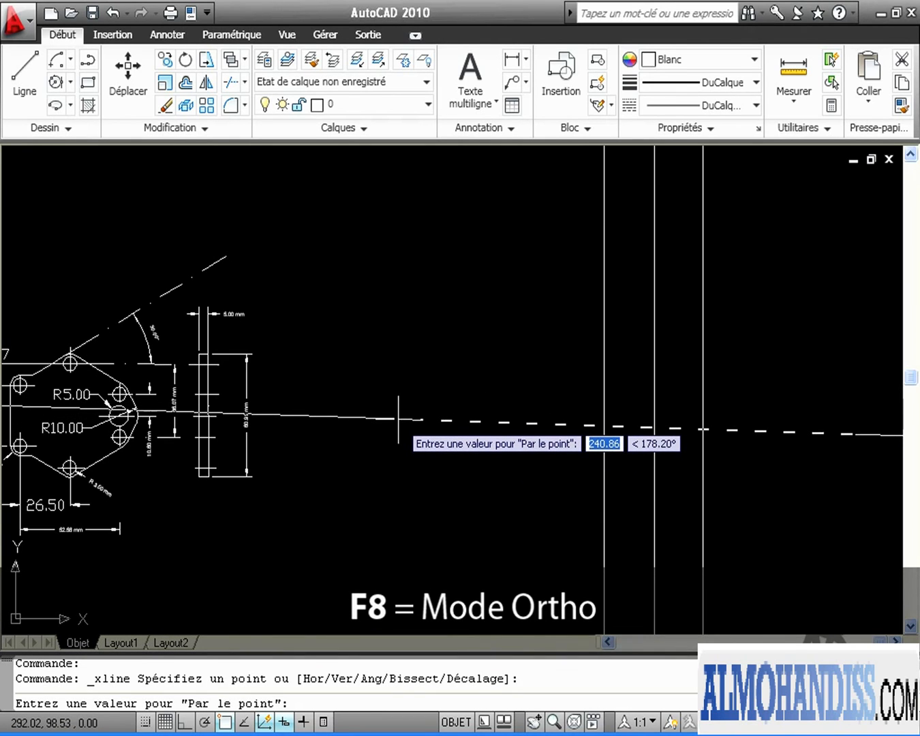
key(F8)
click(427, 425)
key(Return)
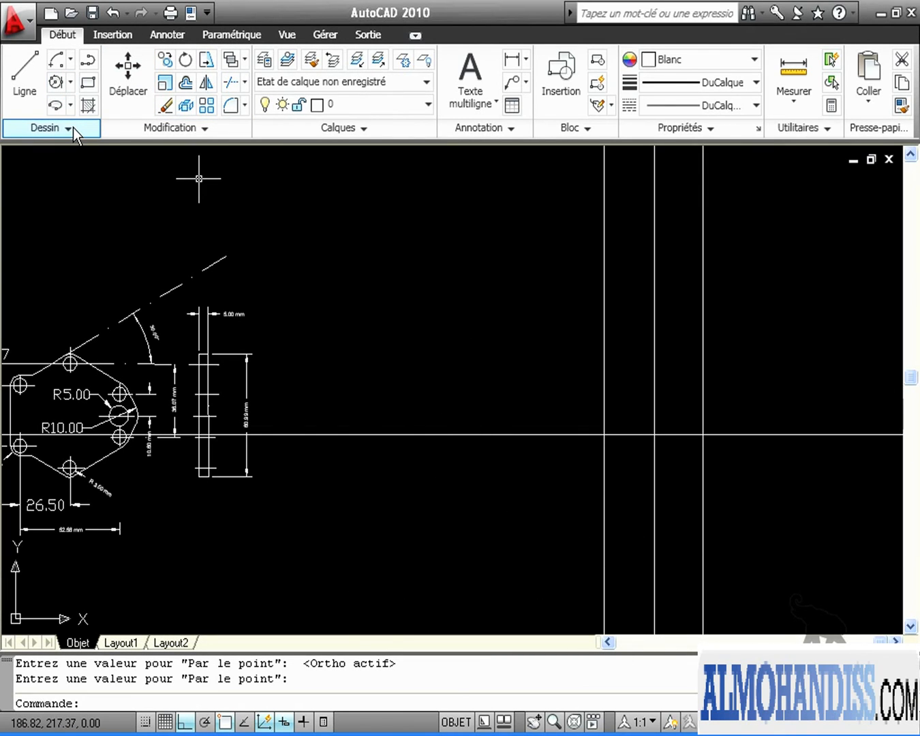
key(Return)
text(d)
key(Return)
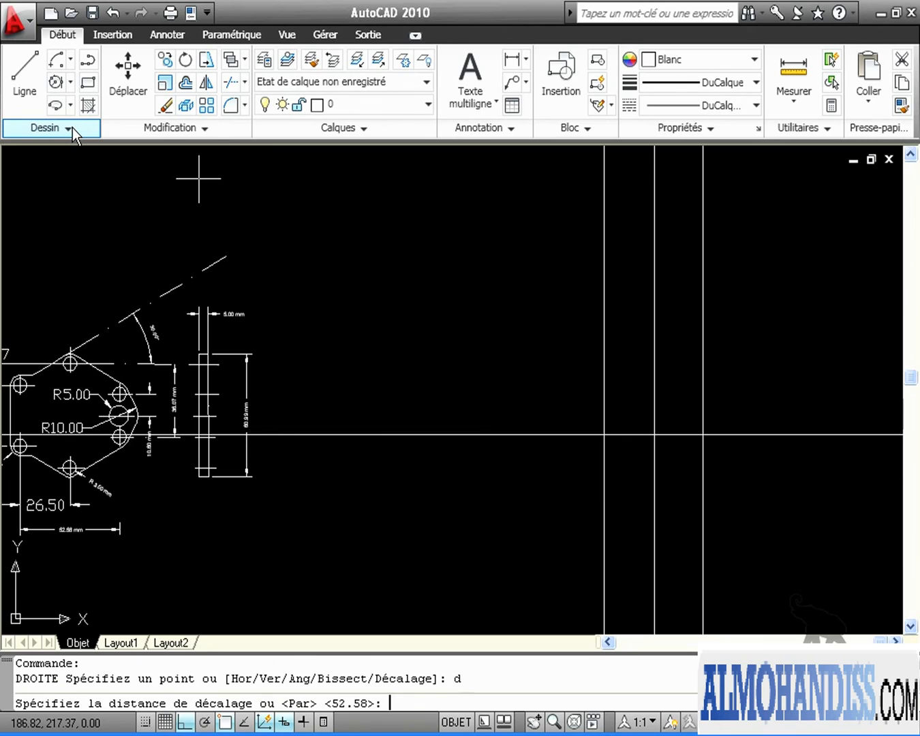
middle_drag(183, 522, 354, 521)
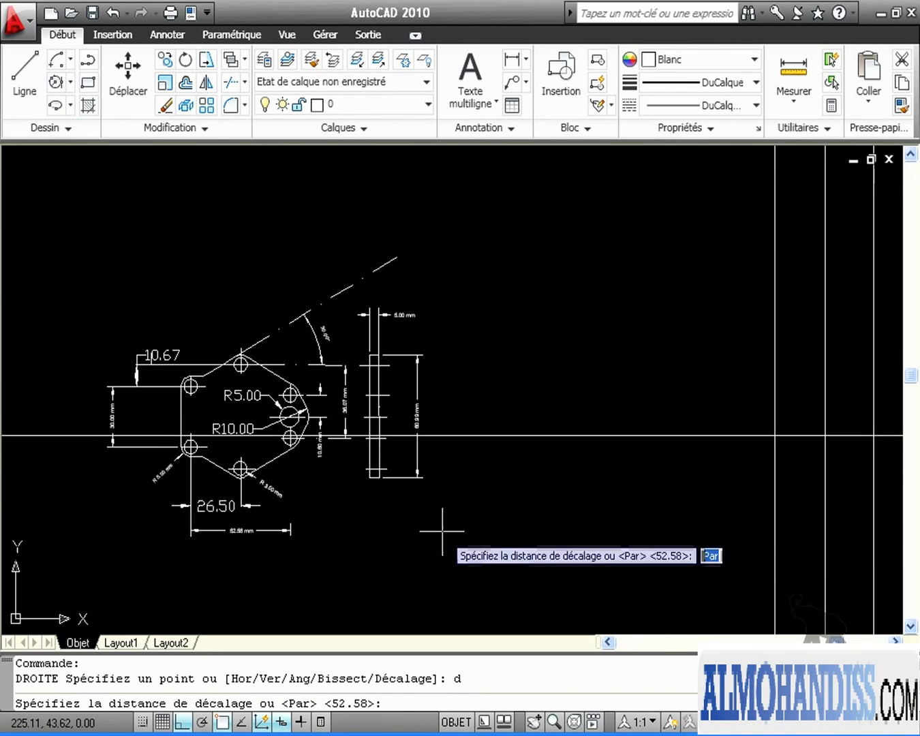
key(Escape)
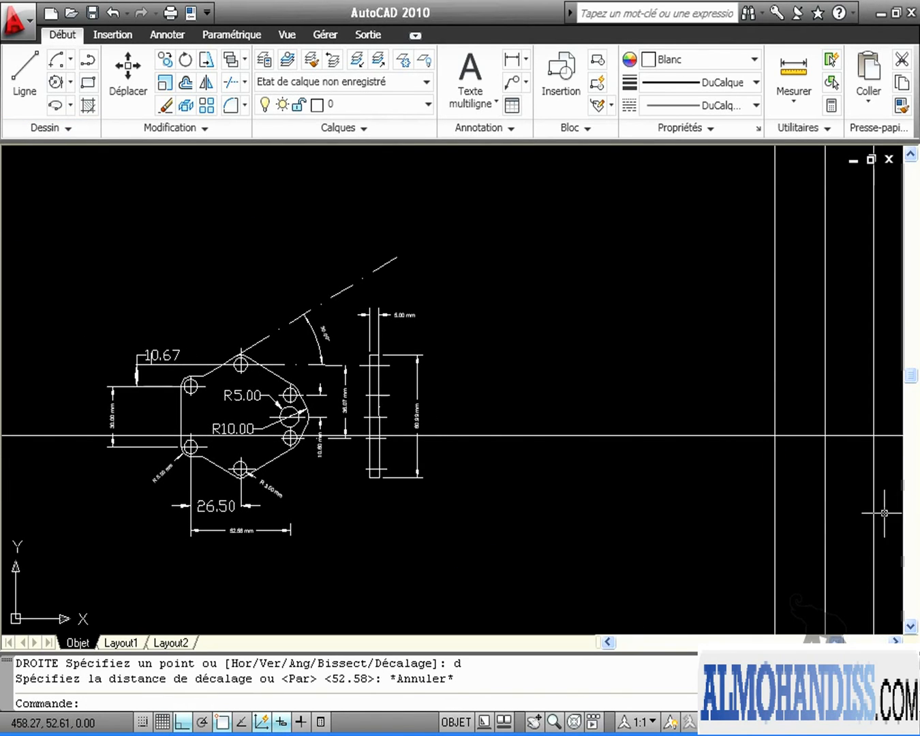
- Move the three vertical and the horizontal construction lines about 106 units to the right, from the middle intersection
middle_drag(884, 513, 677, 514)
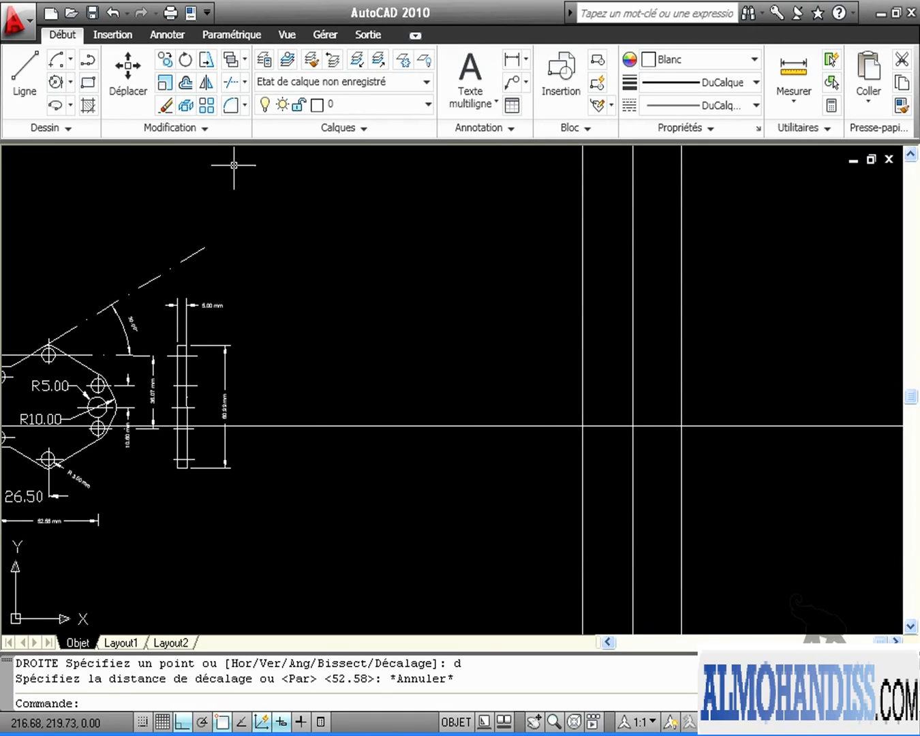
click(128, 79)
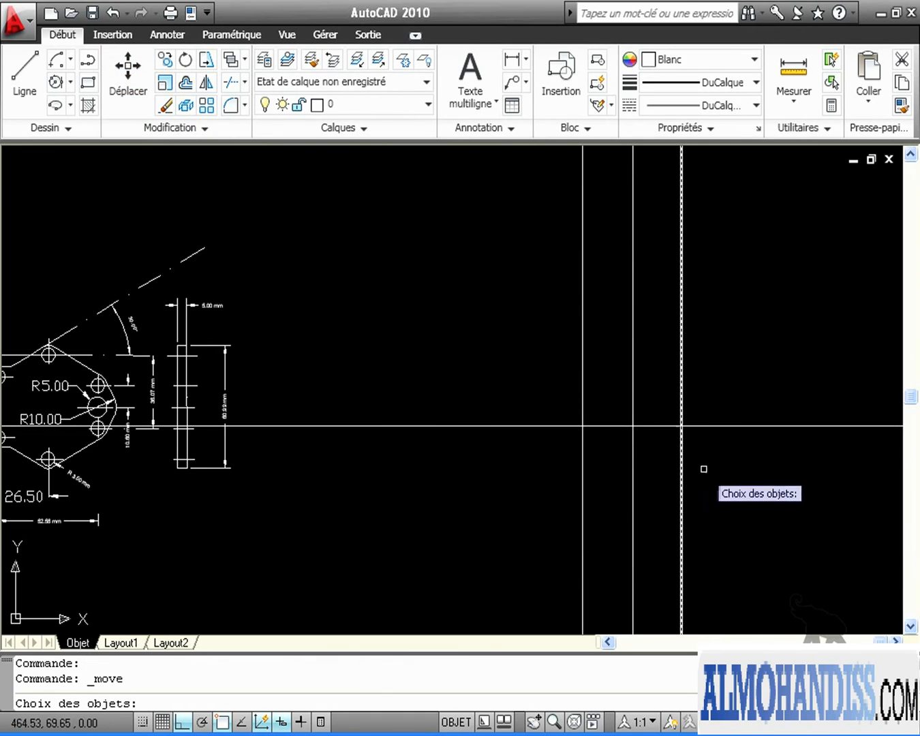
click(680, 468)
click(637, 469)
click(564, 473)
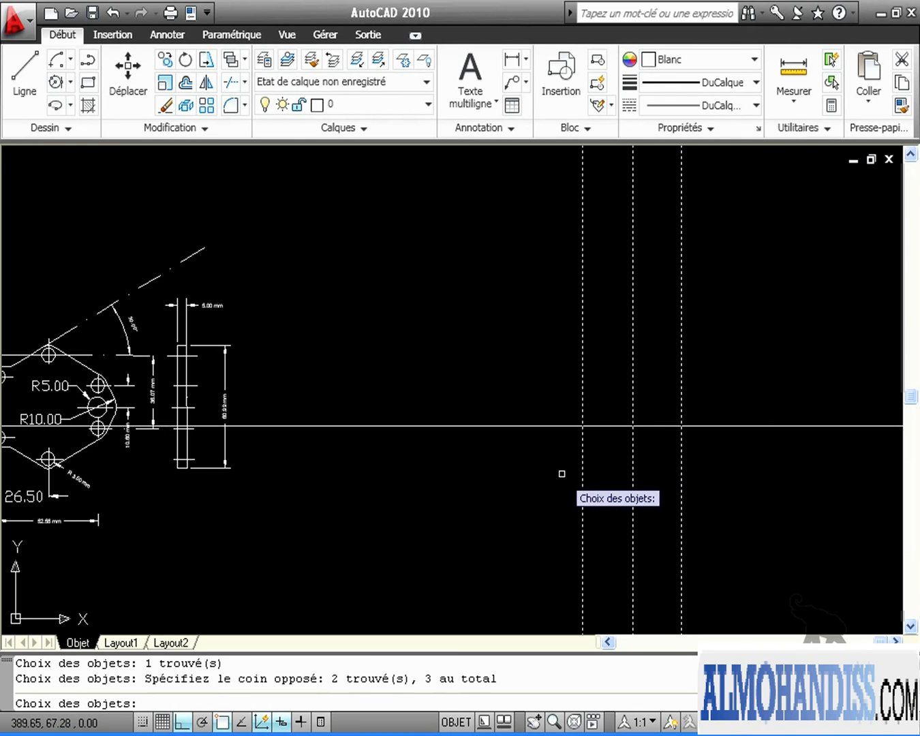
click(596, 428)
key(Return)
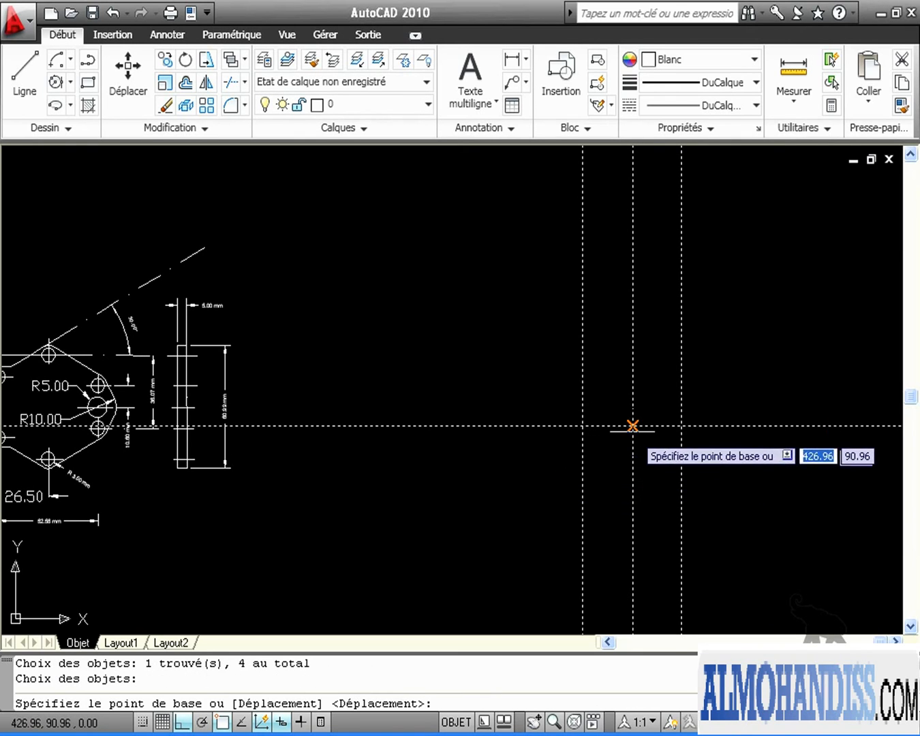
click(633, 427)
click(834, 426)
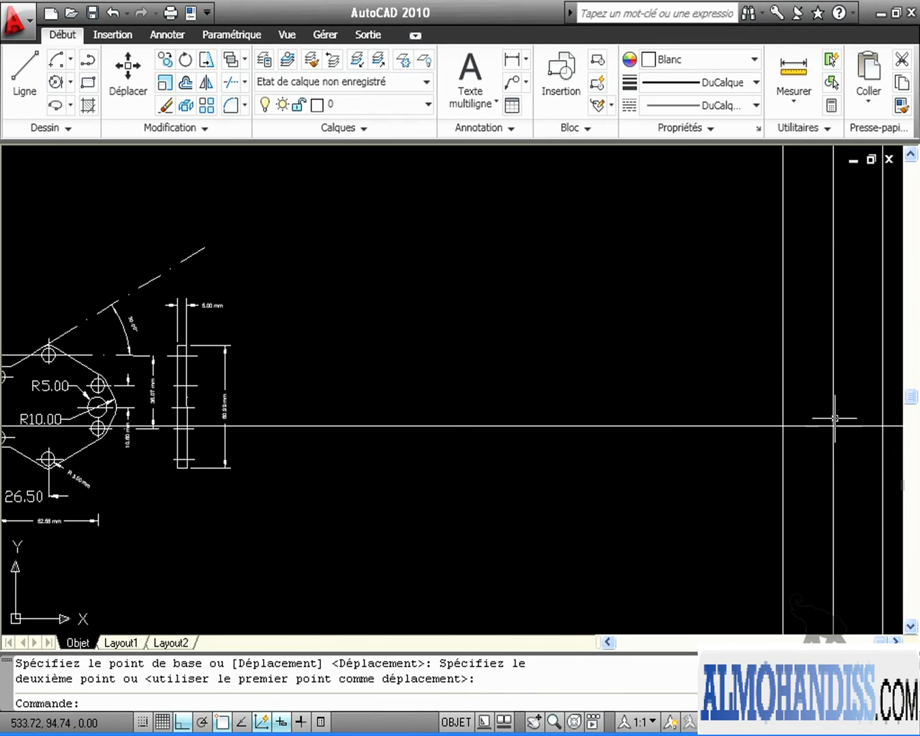
- With object snap off, move the four construction lines left by their middle intersection to about X = 295, nearer the plate's side view
click(128, 71)
middle_drag(842, 497, 662, 434)
click(733, 440)
click(514, 333)
key(Return)
click(653, 363)
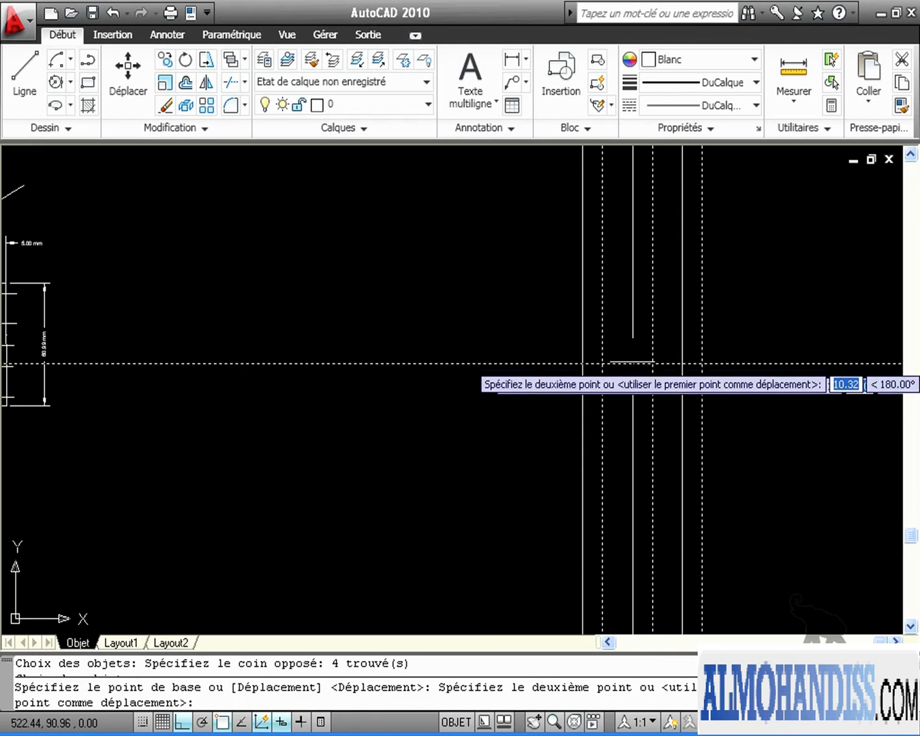
middle_drag(251, 376, 508, 384)
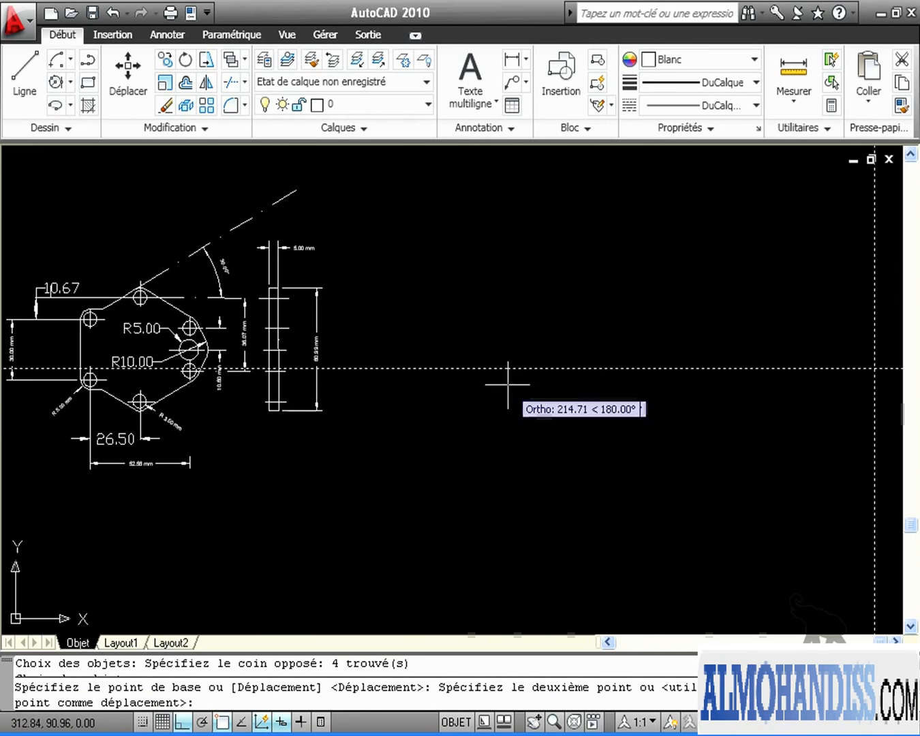
key(F3)
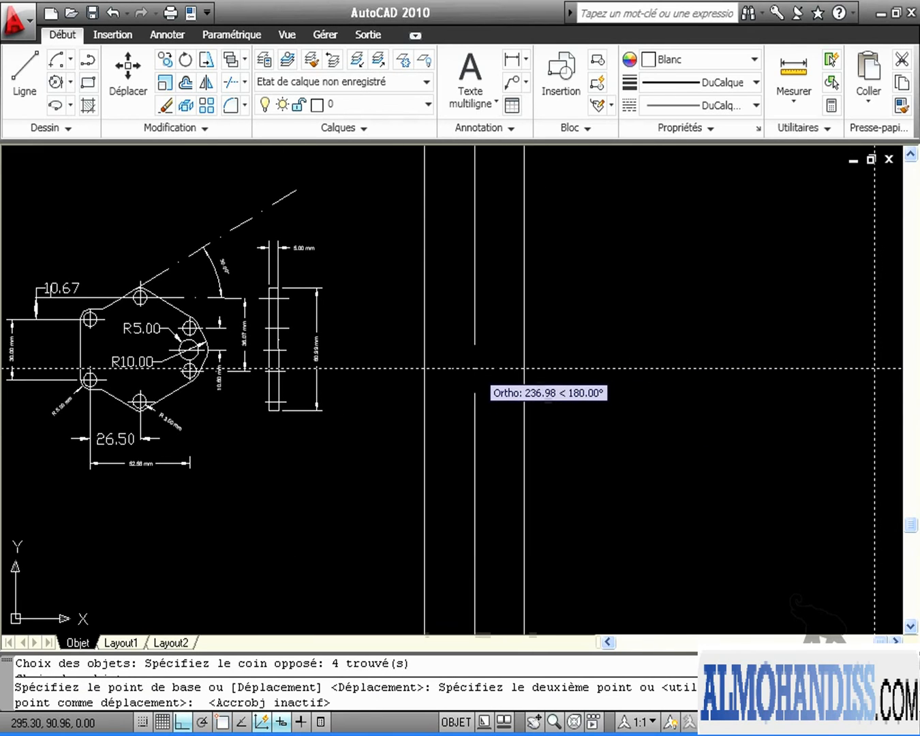
click(477, 369)
- Add construction lines offset 15 above and 15 below the horizontal construction line
scroll(579, 465, up, 5)
scroll(741, 497, down, 5)
scroll(546, 491, up, 1)
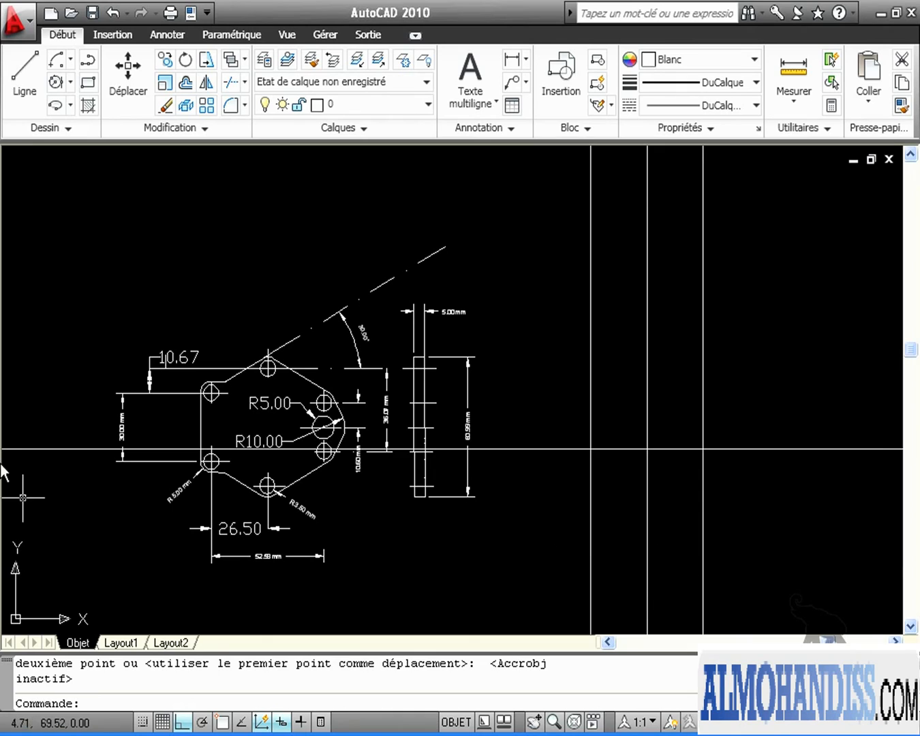
click(70, 129)
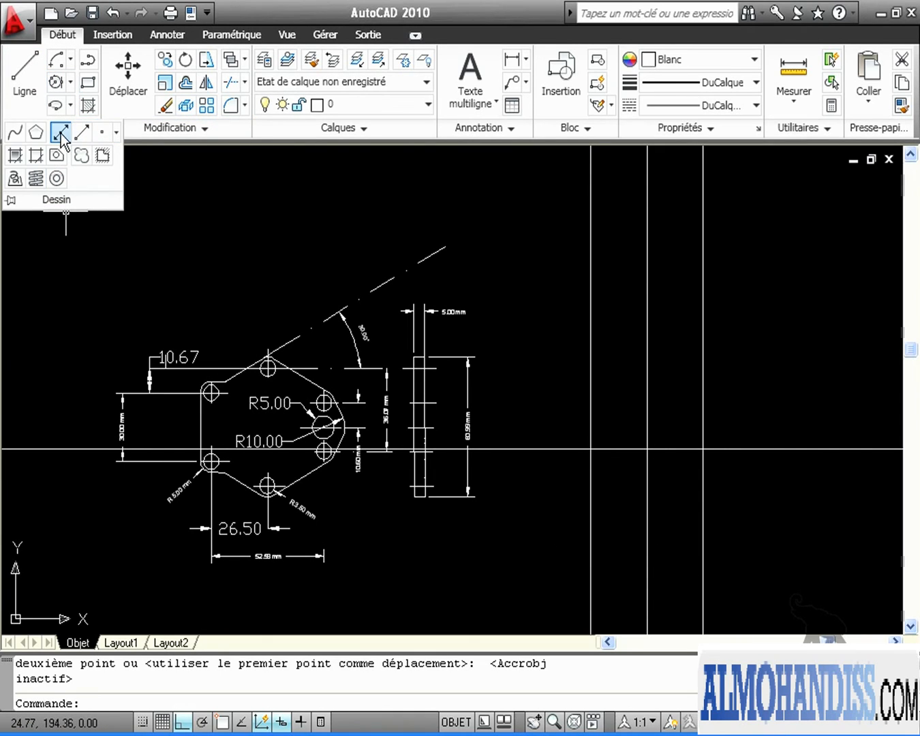
click(61, 133)
key(Return)
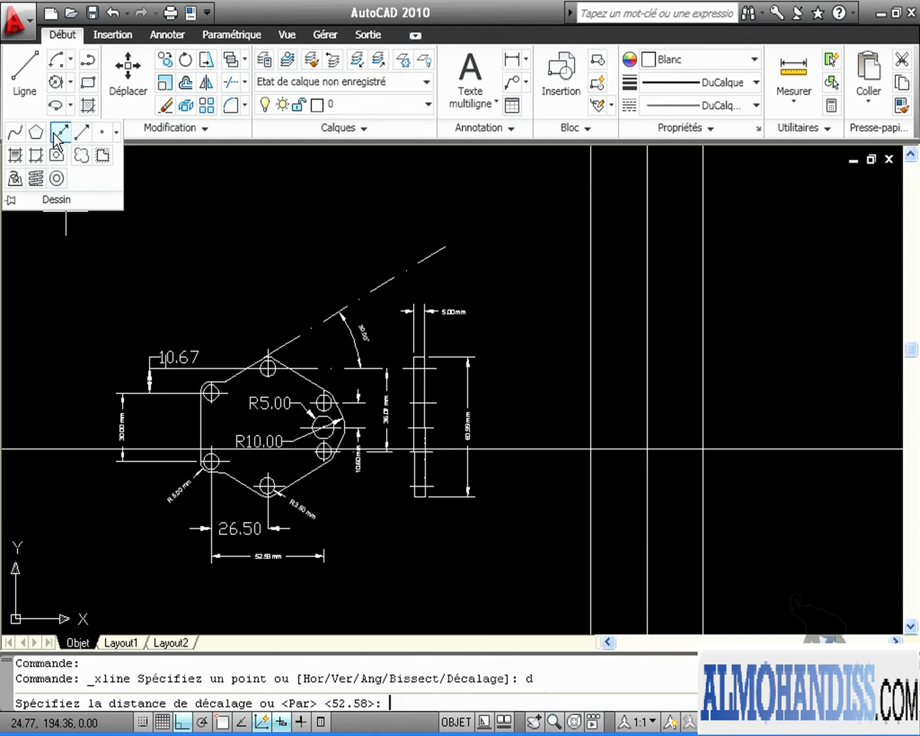
key(Return)
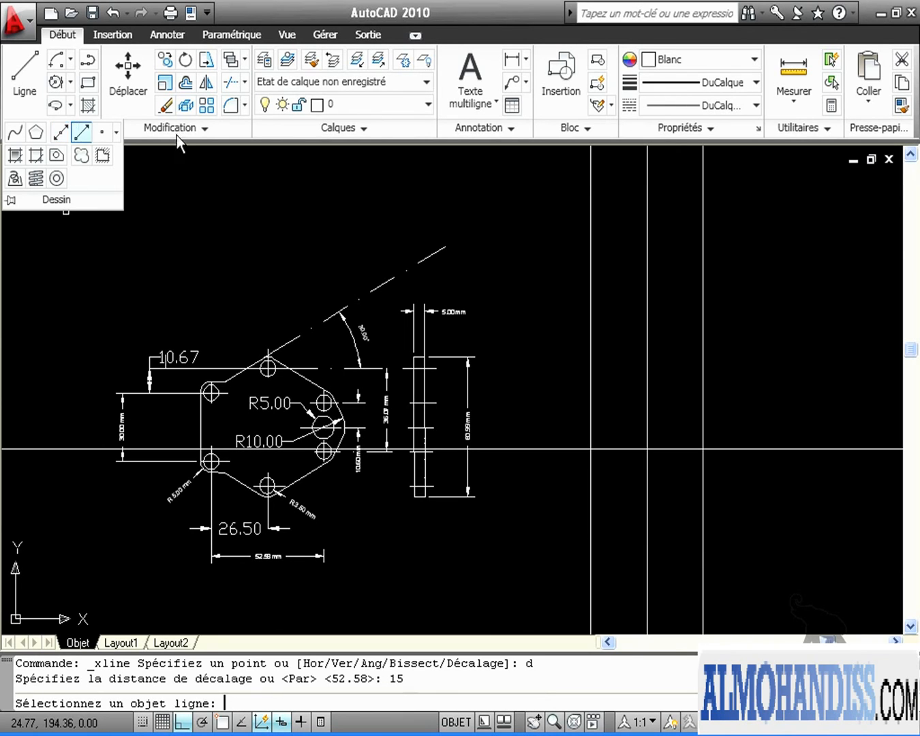
click(614, 448)
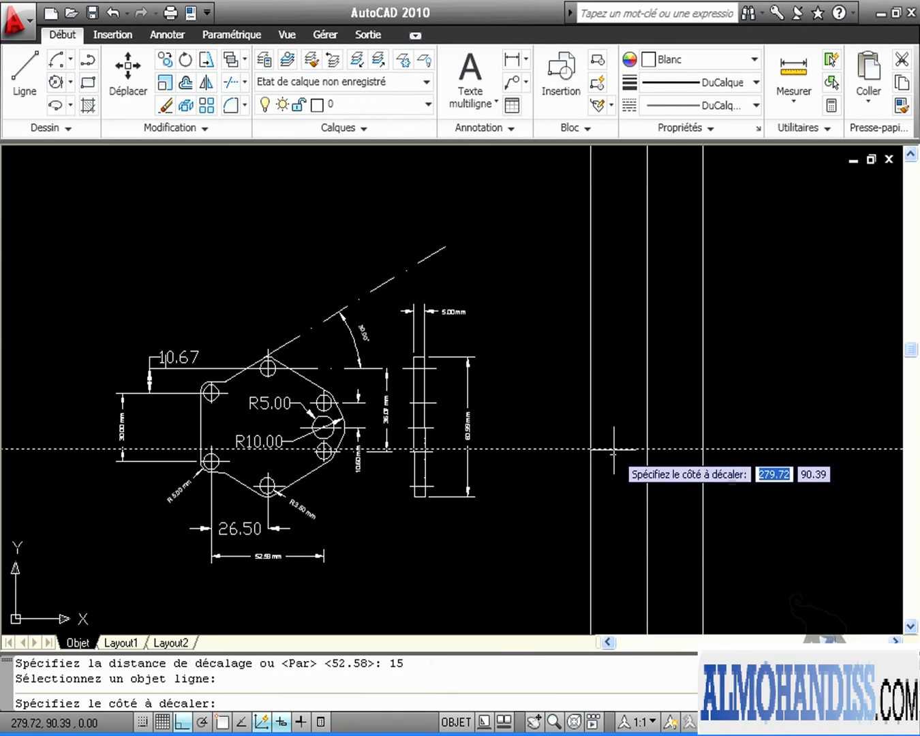
click(619, 337)
click(604, 448)
click(616, 485)
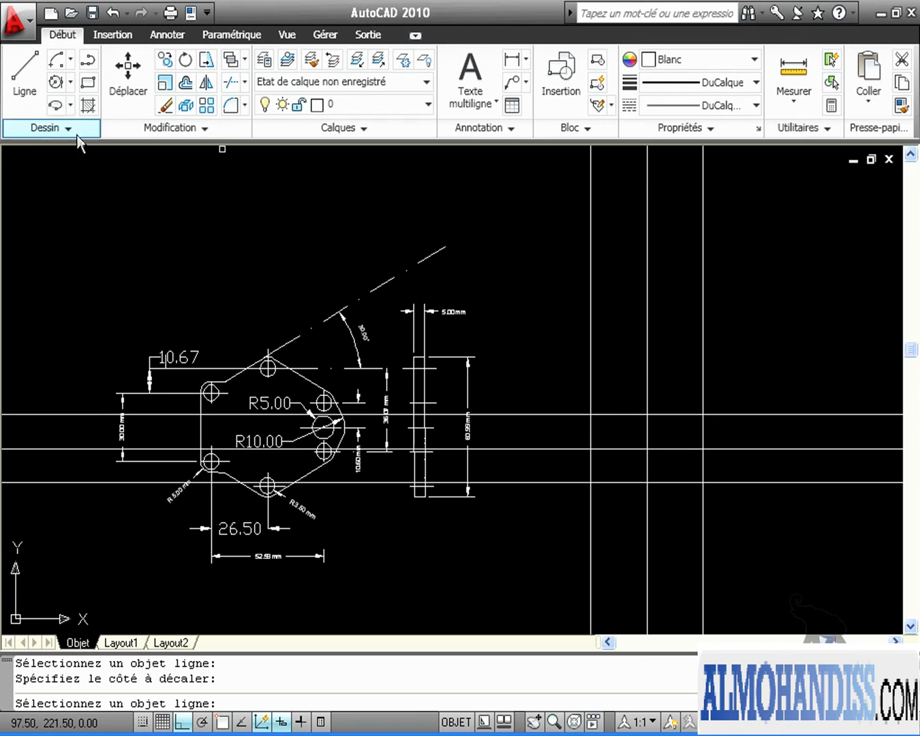
key(Return)
- Add construction lines offset 10.67 outward, above the top horizontal line and below the bottom one
key(Return)
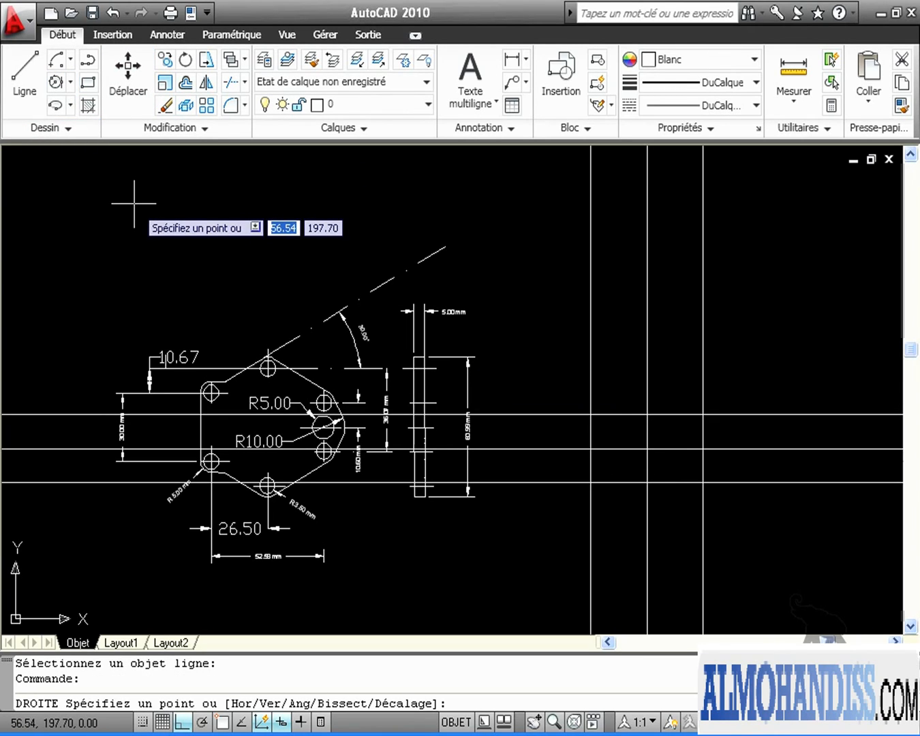
key(Return)
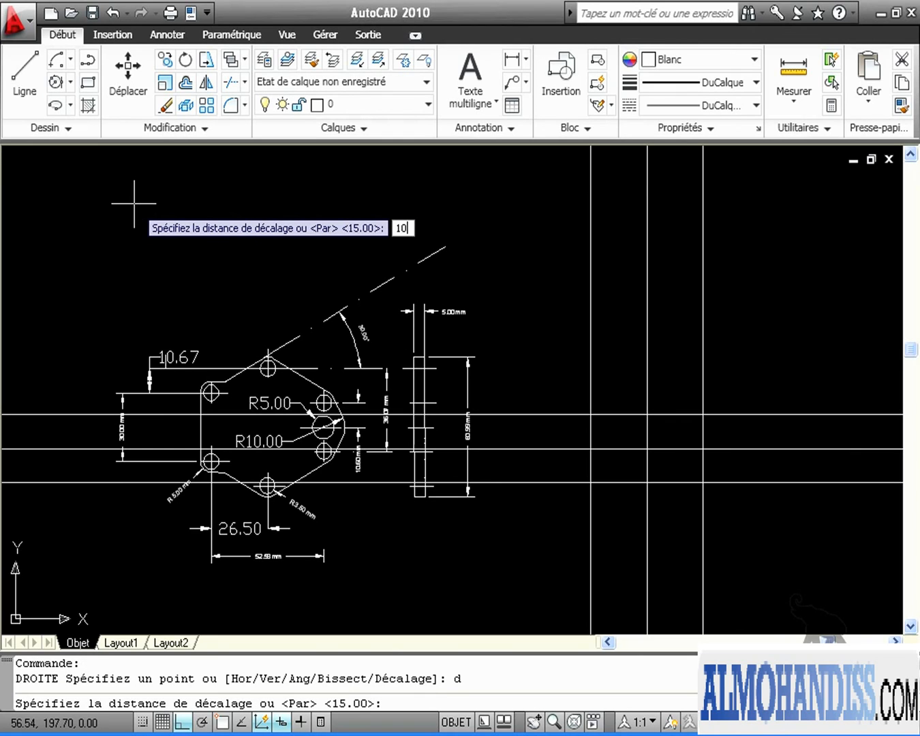
key(Return)
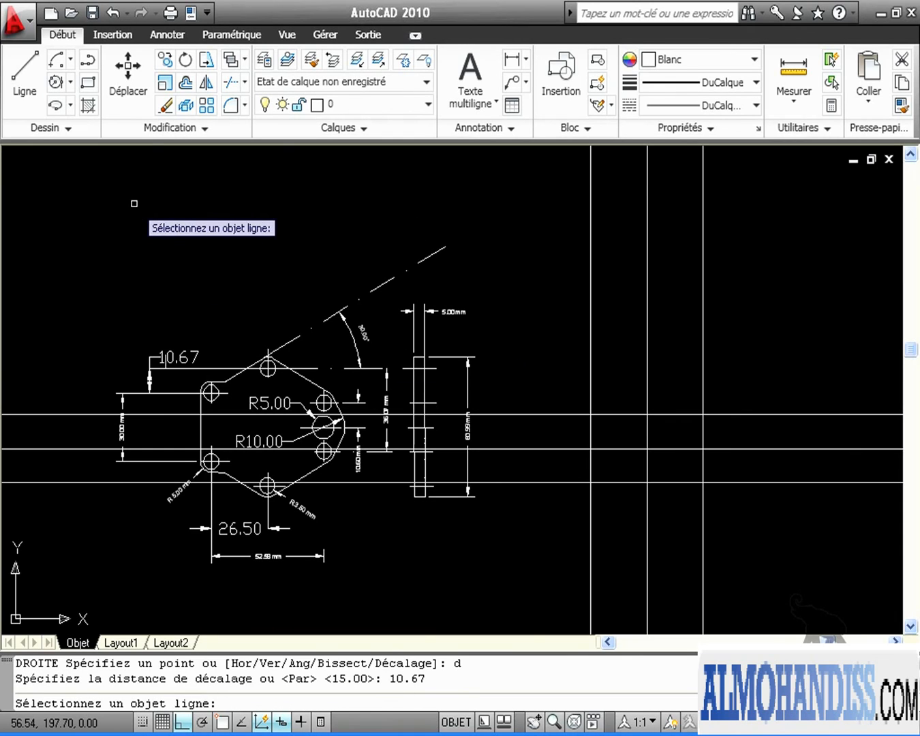
click(615, 414)
click(636, 334)
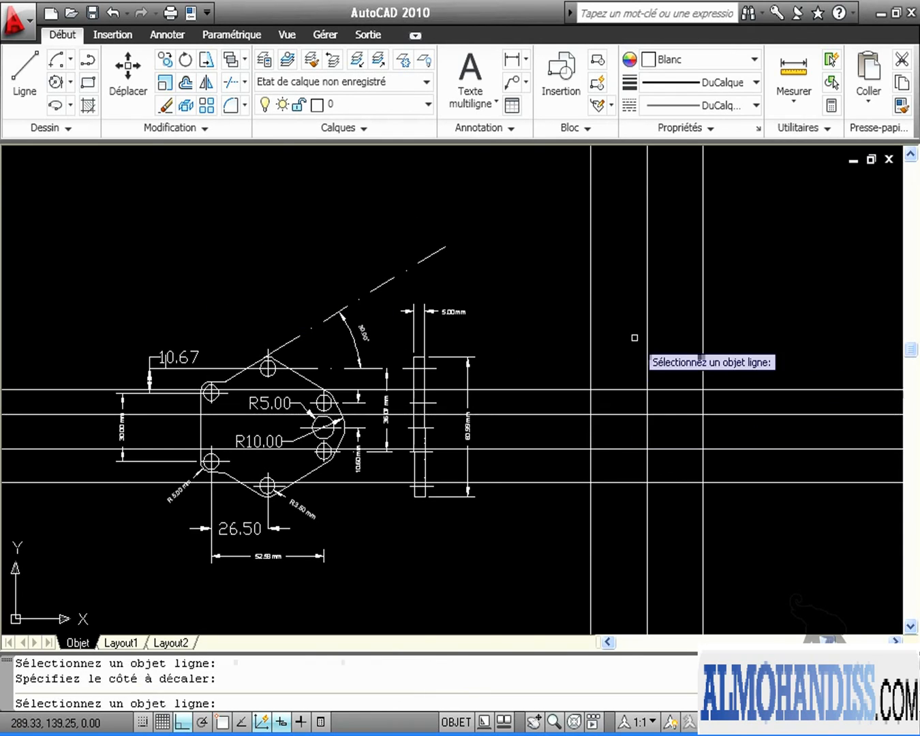
click(634, 482)
click(638, 548)
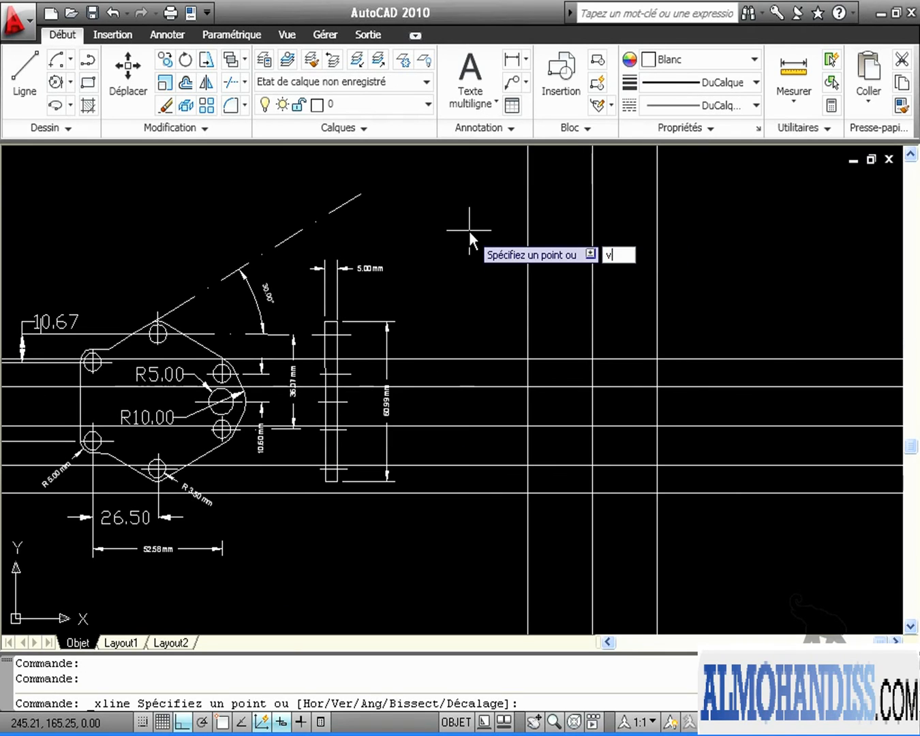
- Draw a vertical construction line at about X = 245, between the plate's side view and the three vertical construction lines
key(Return)
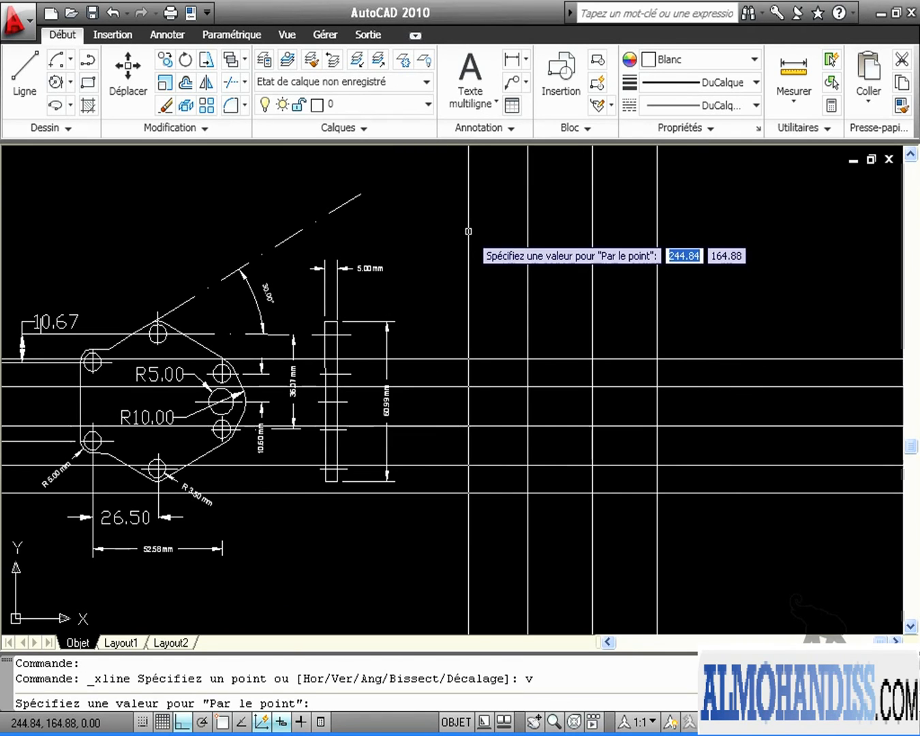
click(469, 249)
key(Return)
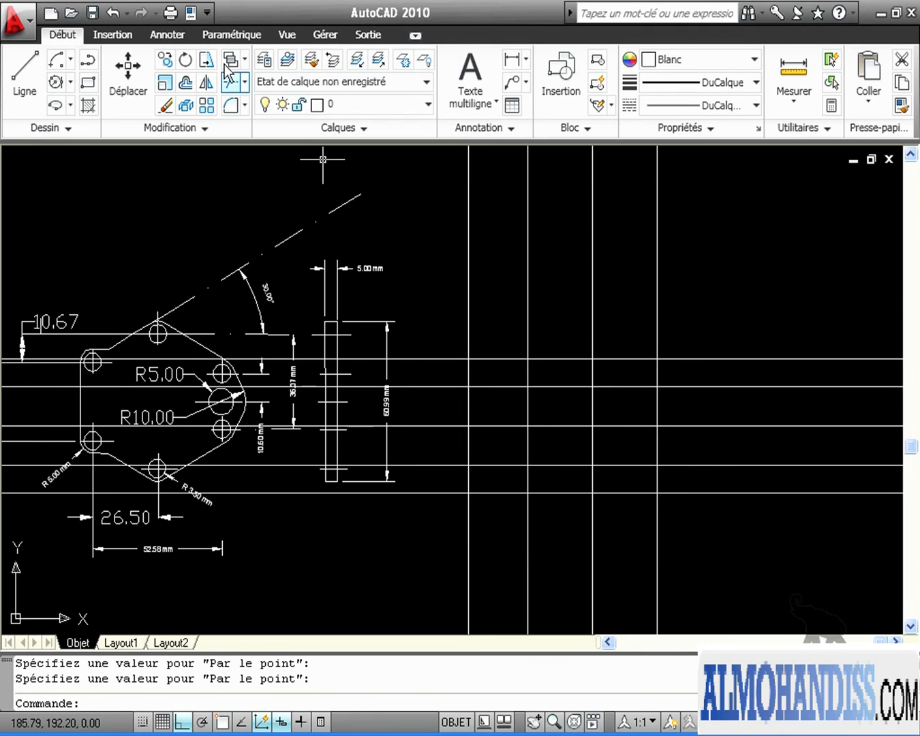
- Trim the five horizontal construction lines on the left of the new vertical line, using it as the cutting edge
click(230, 86)
click(469, 303)
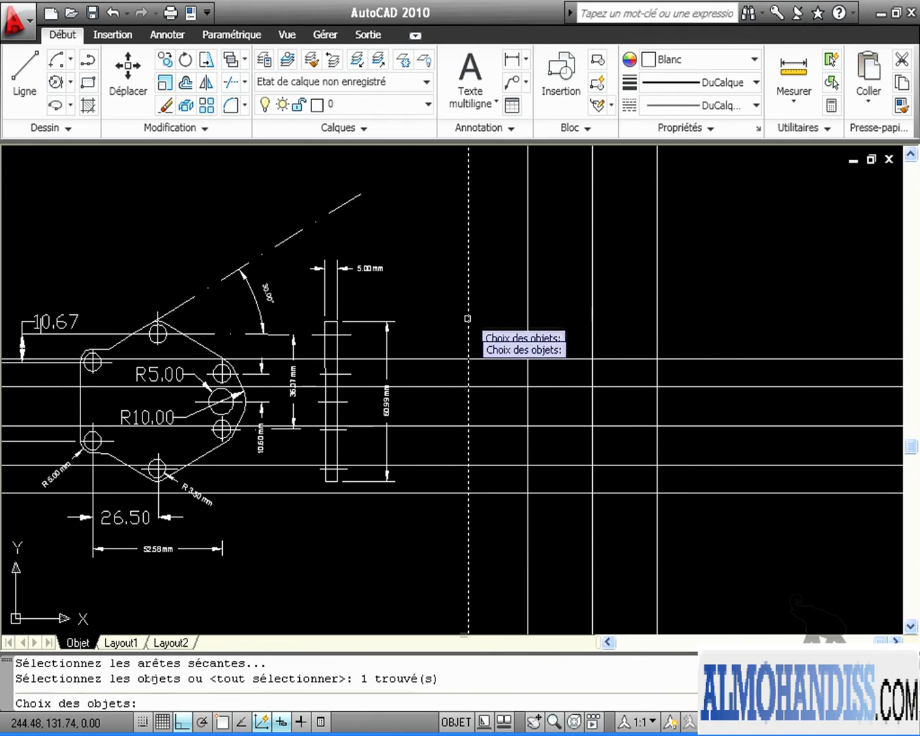
key(Return)
click(453, 513)
click(418, 319)
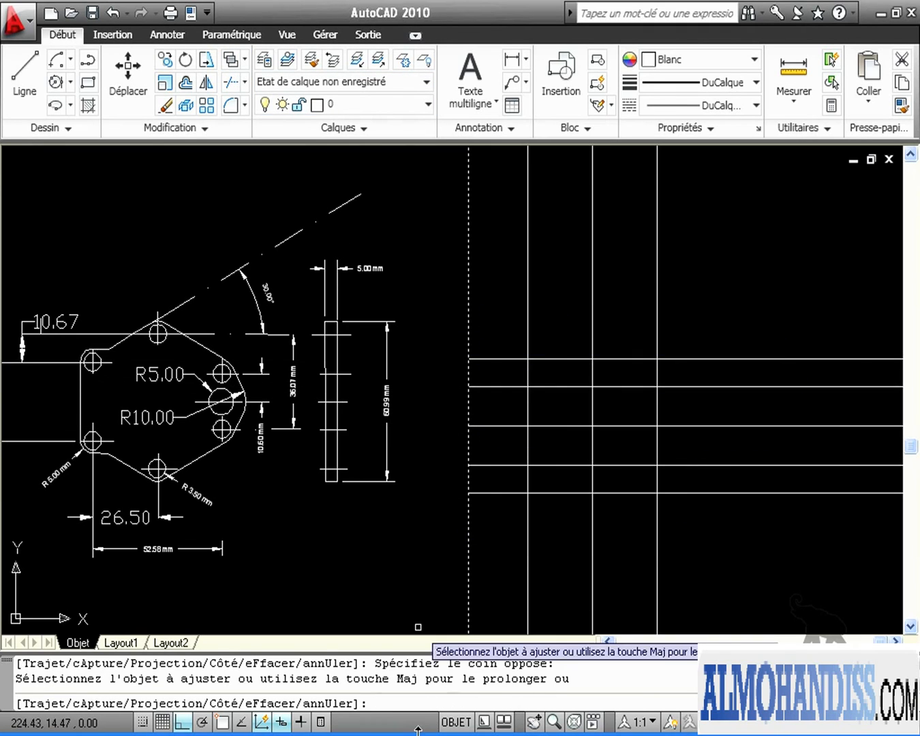
key(Return)
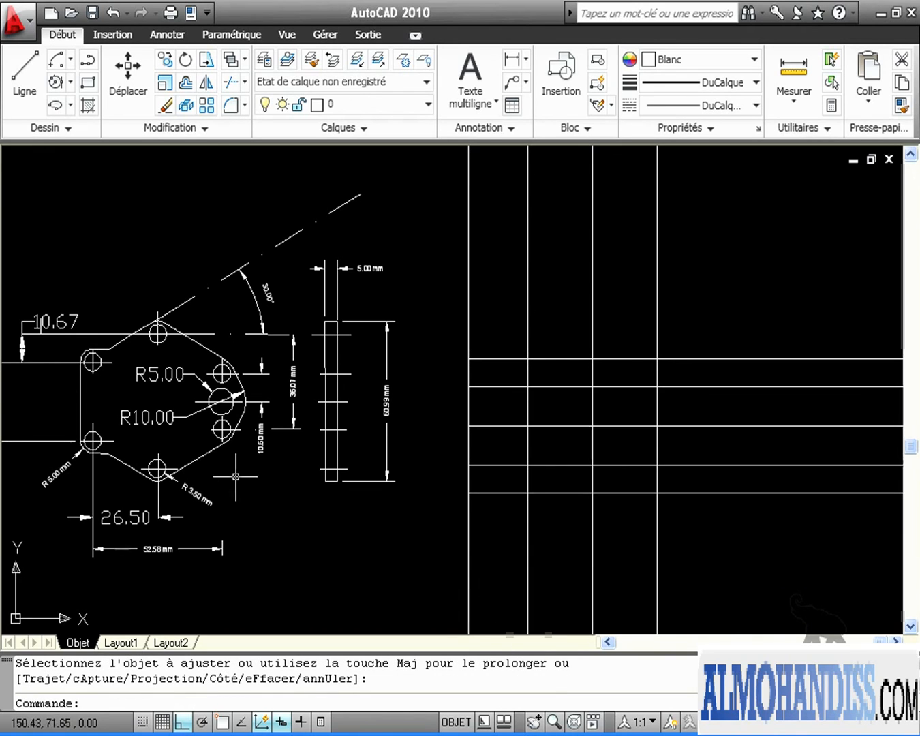
- Add construction lines offset 10.6 above and 10.6 below the middle horizontal construction line
scroll(255, 382, up, 3)
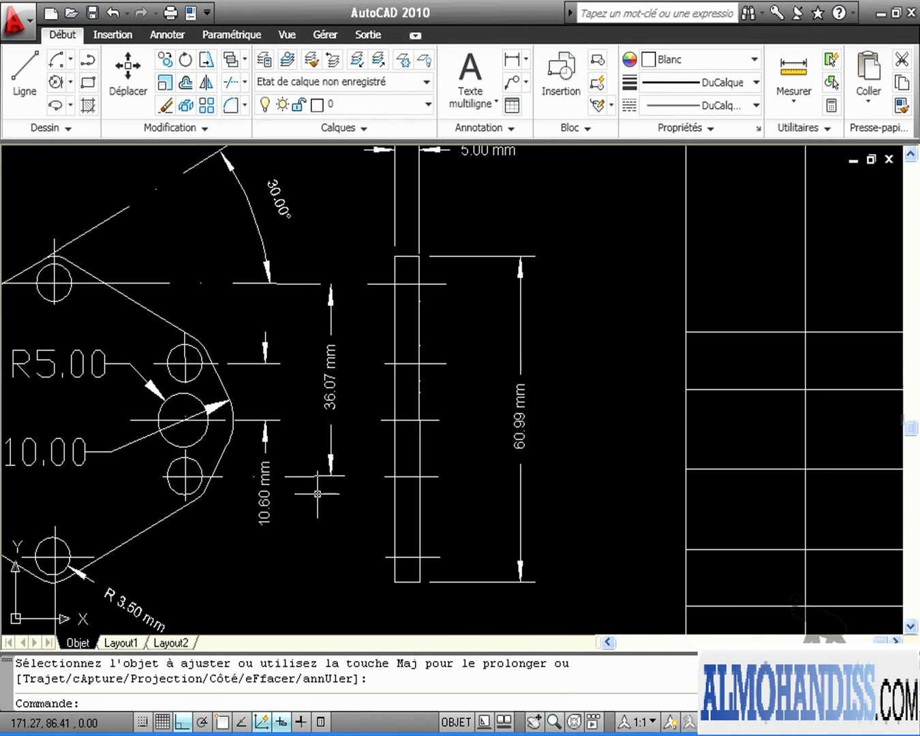
scroll(448, 533, down, 2)
middle_drag(438, 530, 165, 464)
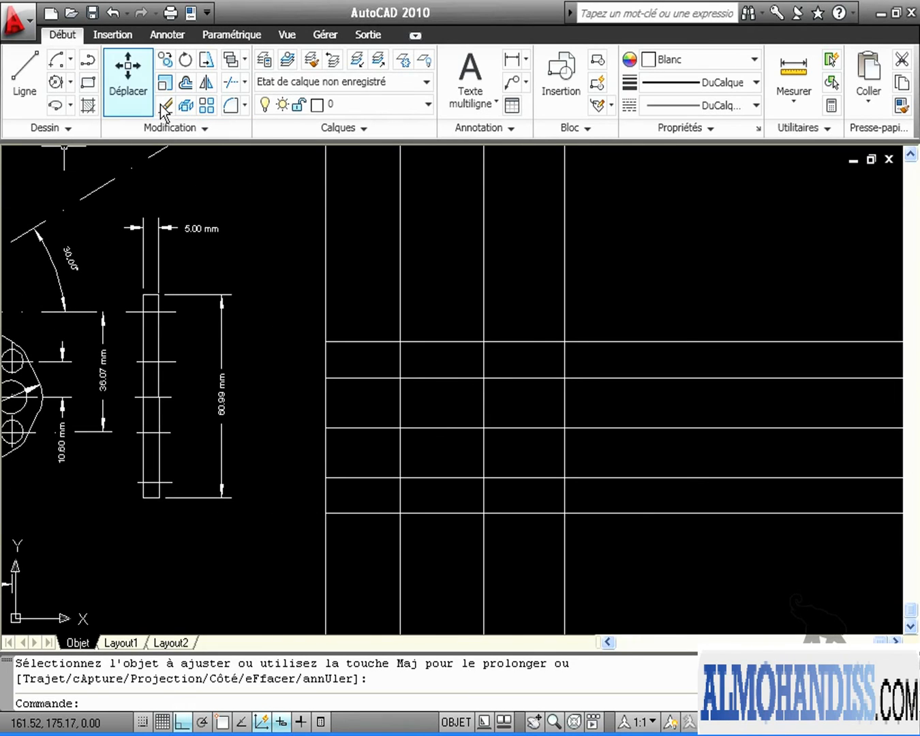
click(72, 129)
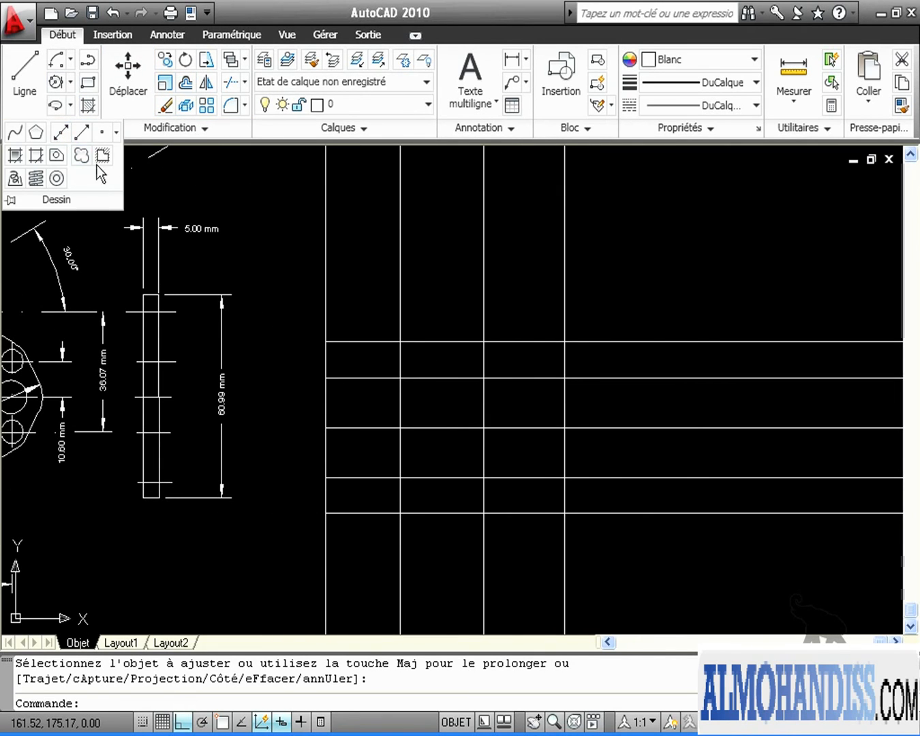
click(61, 132)
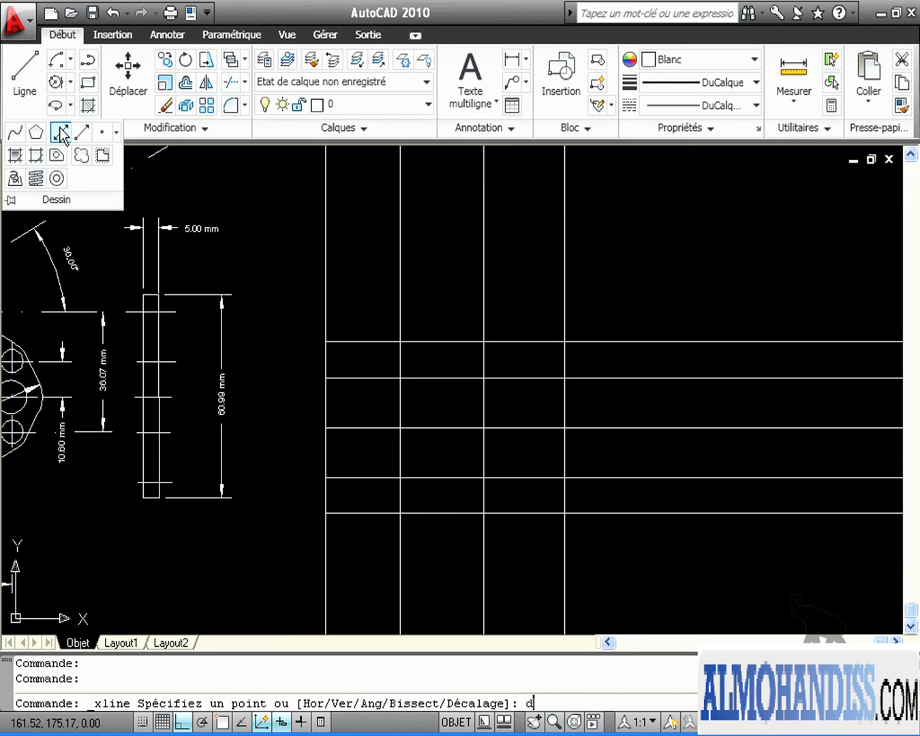
text(d)
key(Return)
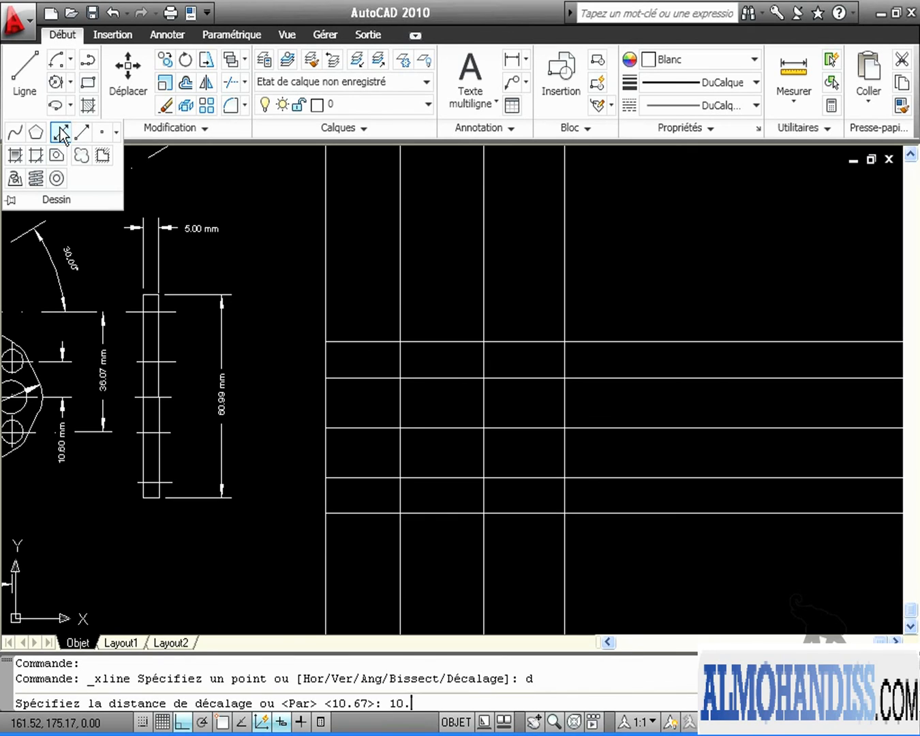
key(Return)
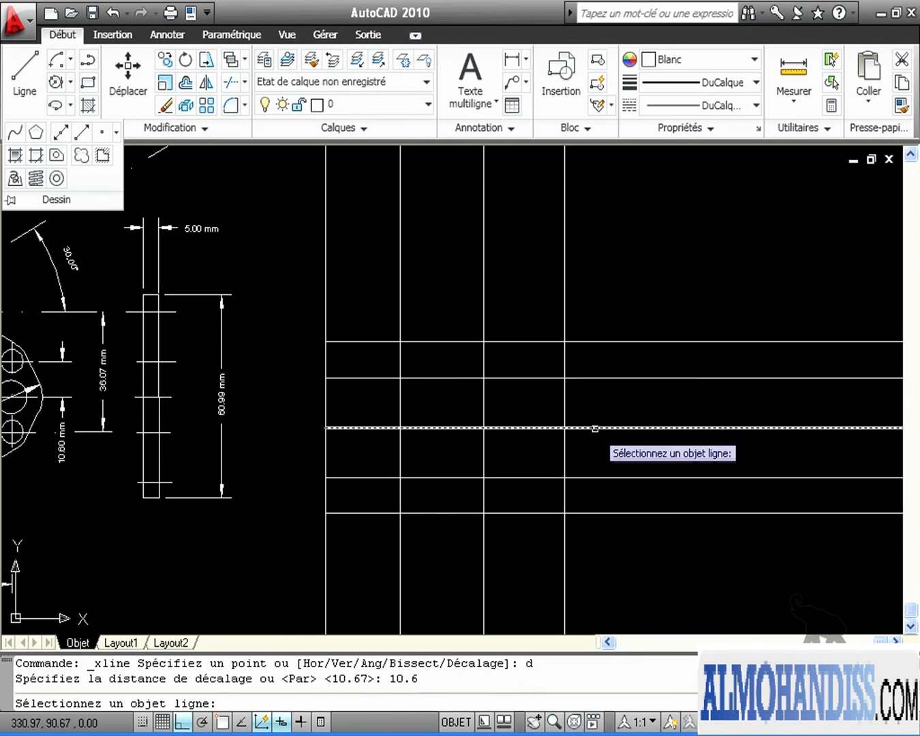
click(590, 427)
click(590, 390)
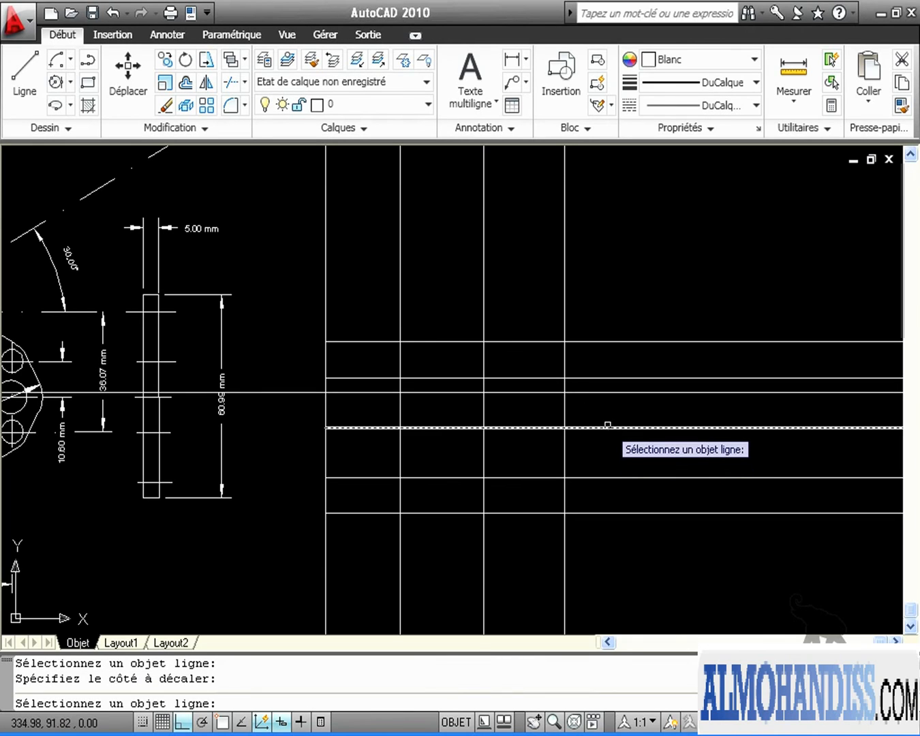
click(606, 427)
click(606, 451)
key(Return)
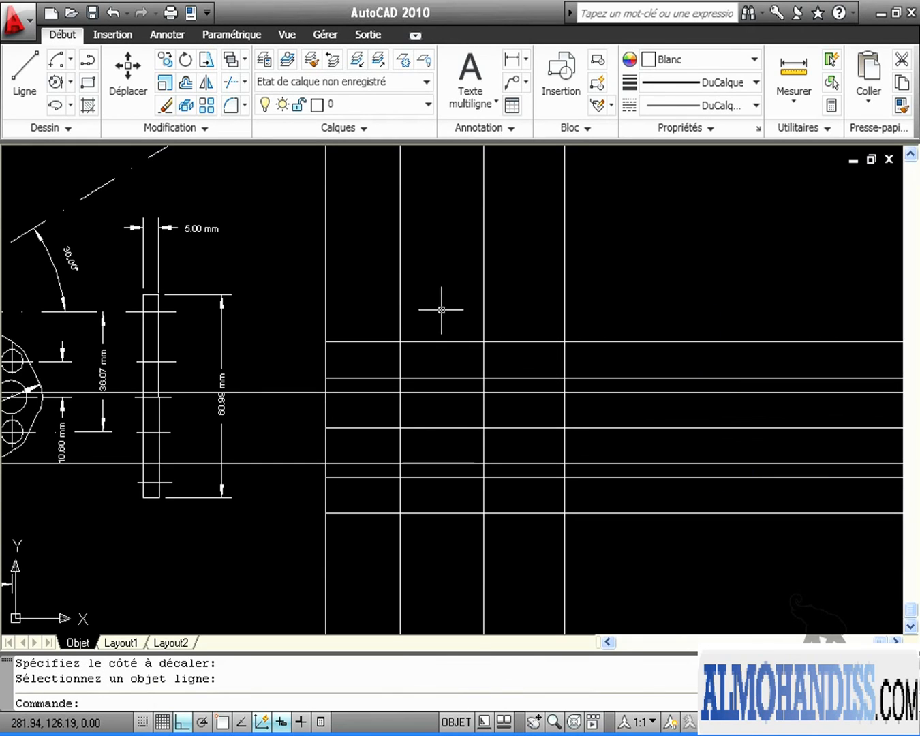
- Trim the two new horizontal construction lines left of the leftmost vertical construction line, using it as the cutting edge
click(230, 84)
click(326, 282)
key(Return)
click(305, 493)
click(289, 335)
key(Return)
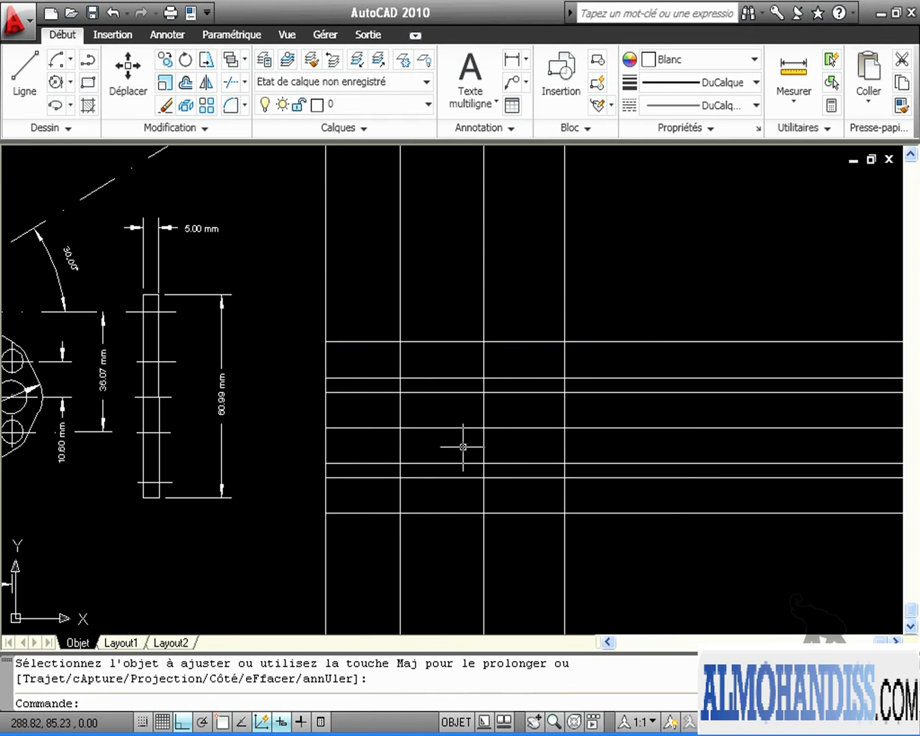
- Draw a circle of radius 3.5 centred where the topmost horizontal line crosses the middle of the three hole-centre vertical lines
middle_drag(264, 581, 601, 513)
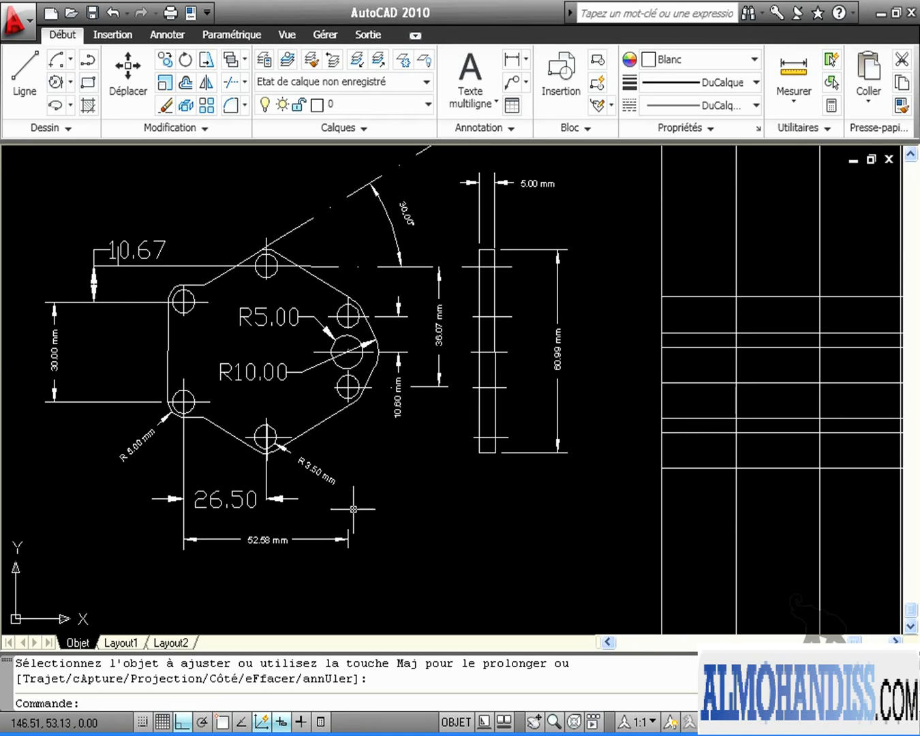
click(326, 479)
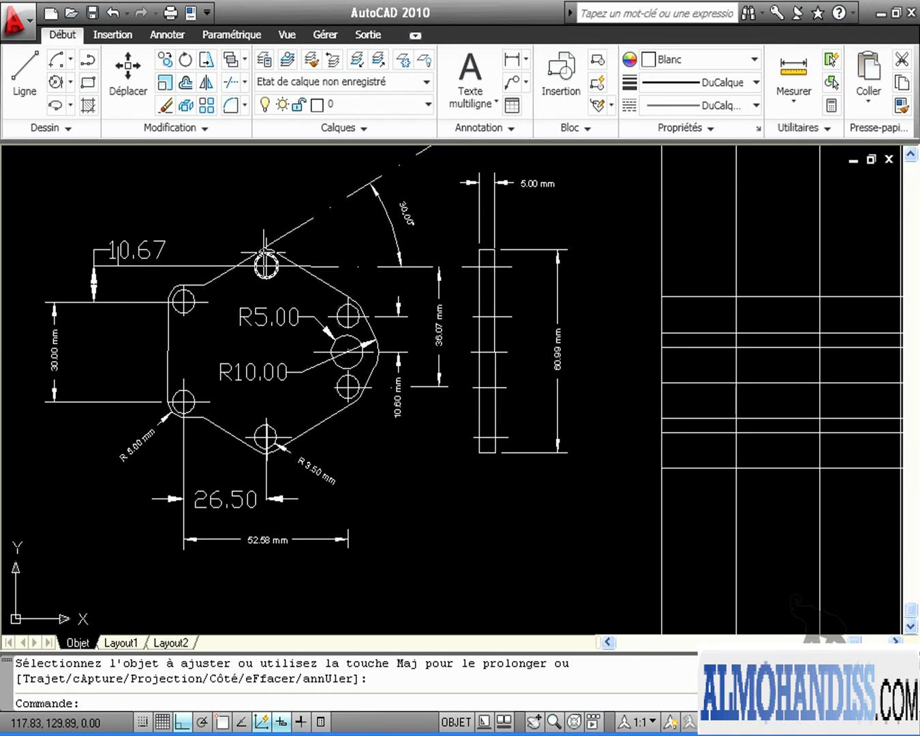
mouse_move(768, 530)
middle_down()
mouse_move(612, 531)
mouse_move(593, 551)
mouse_move(667, 548)
middle_up()
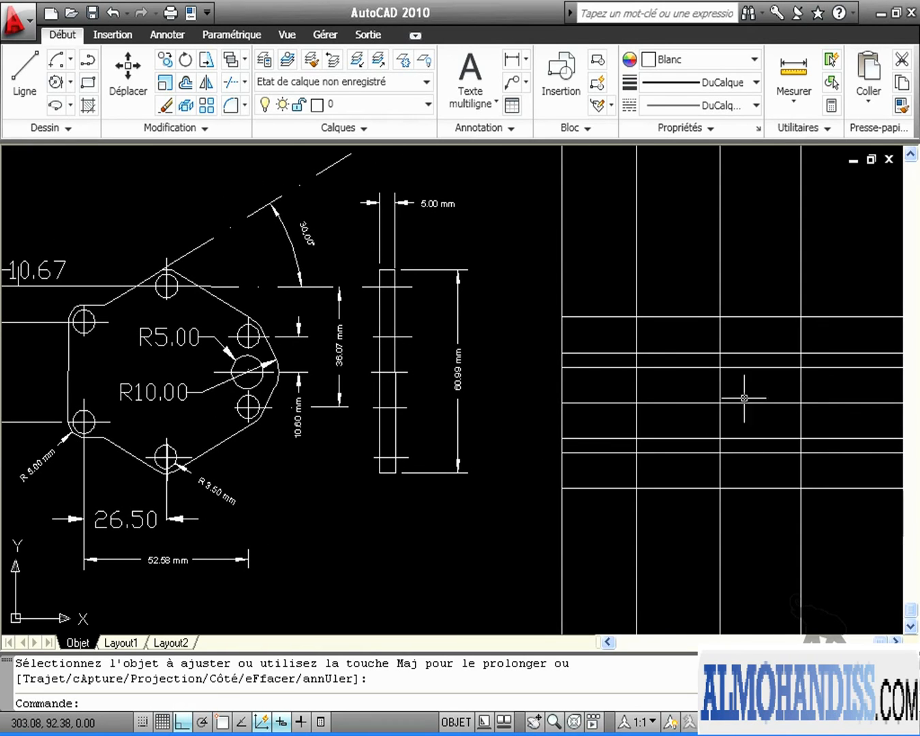
click(71, 84)
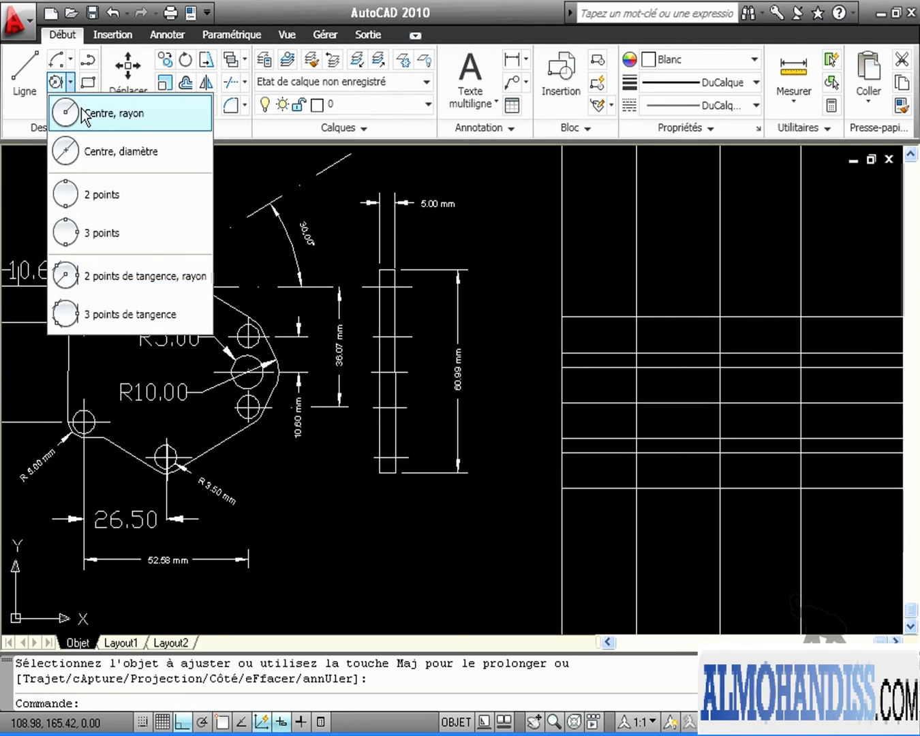
click(74, 116)
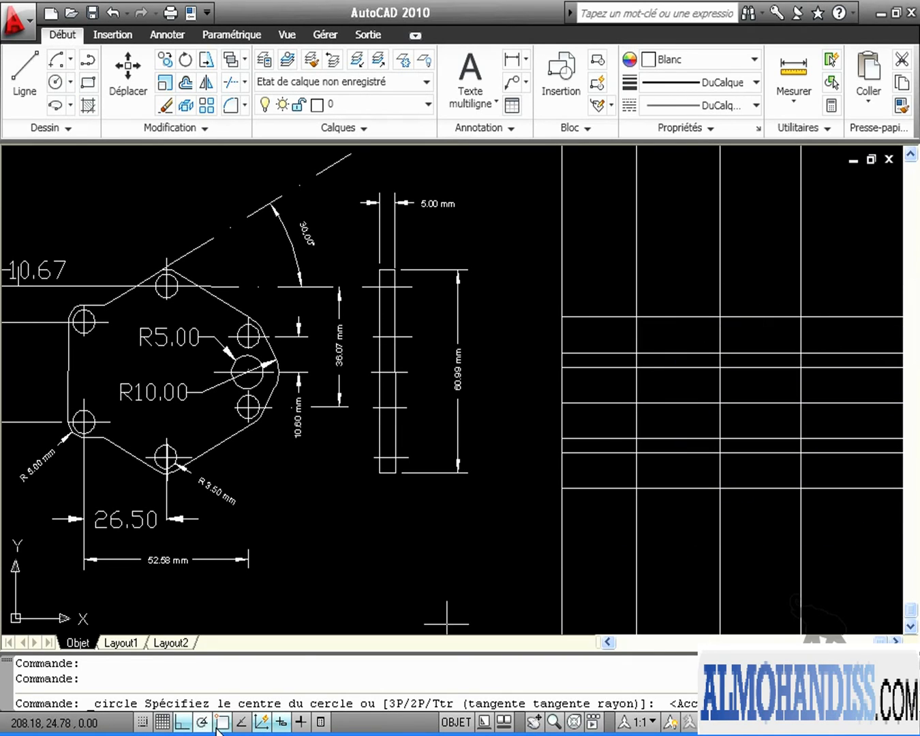
click(720, 317)
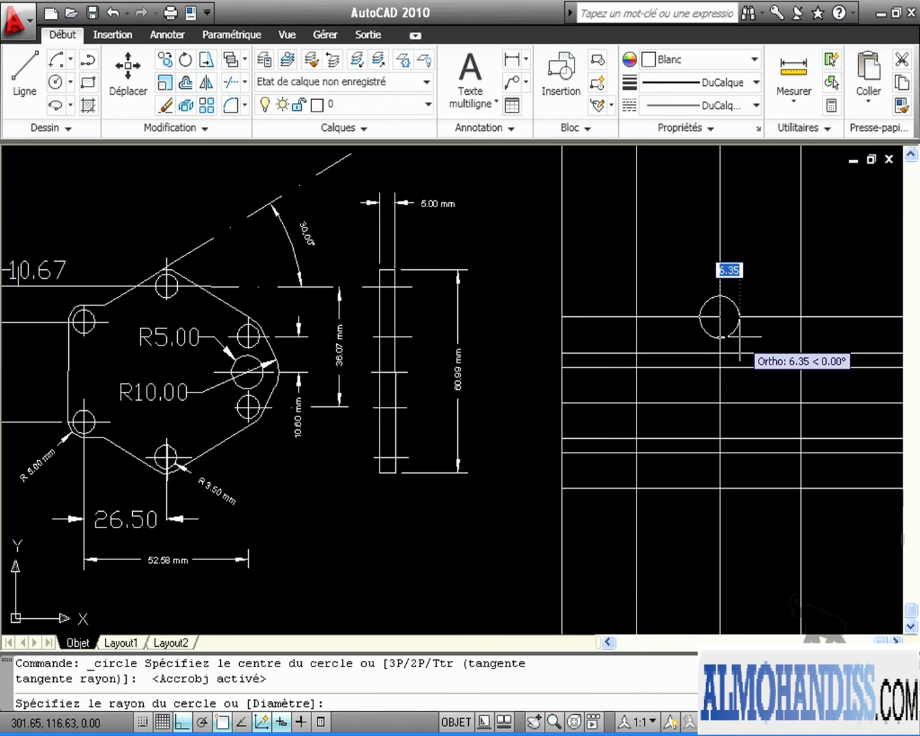
text(3)
key(Return)
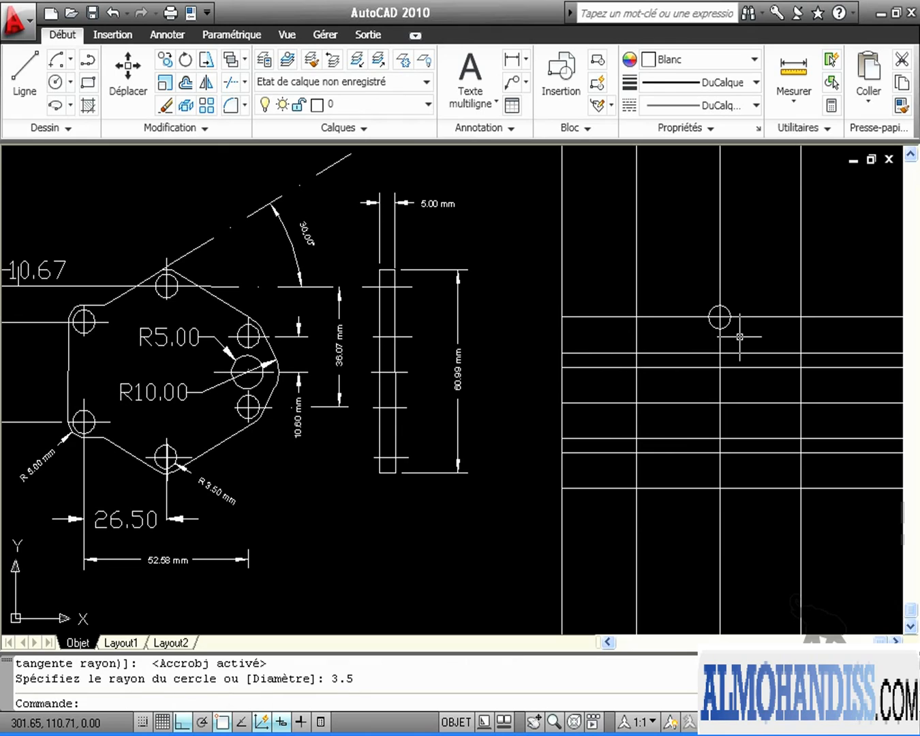
- Copy the 3.5-radius circle to the bottom hole centre, the two left hole centres and the two right centres on the 10.6-offset lines
click(167, 60)
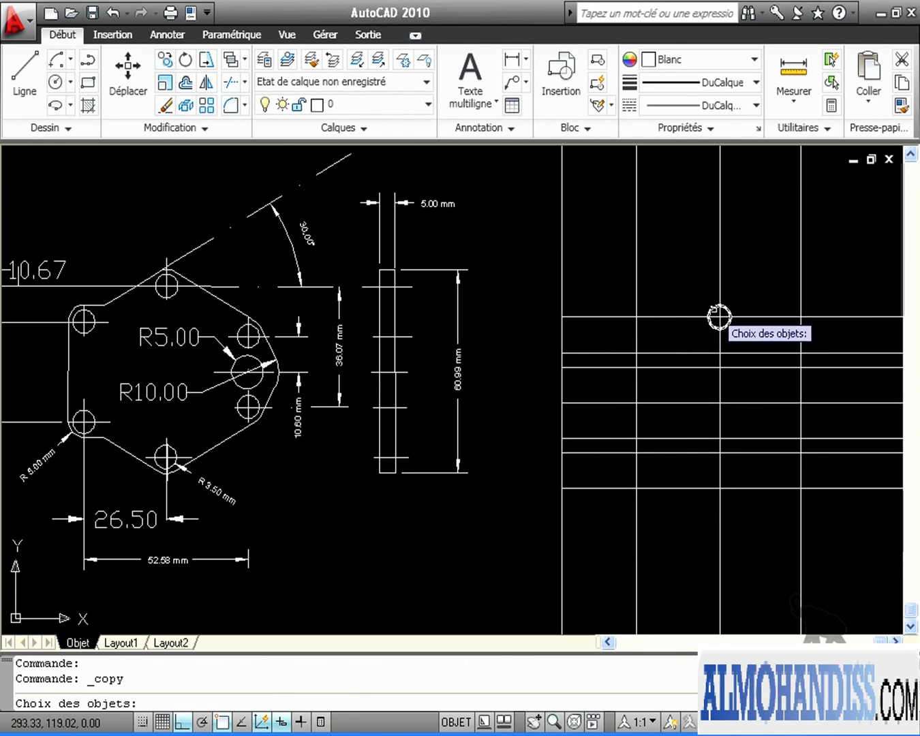
key(Return)
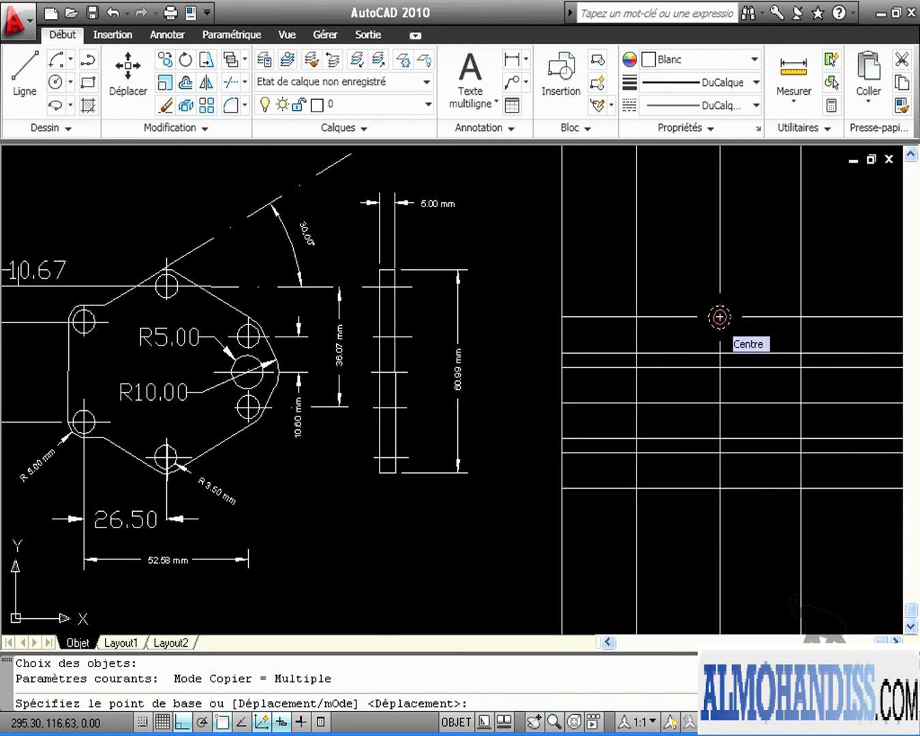
click(720, 317)
click(791, 317)
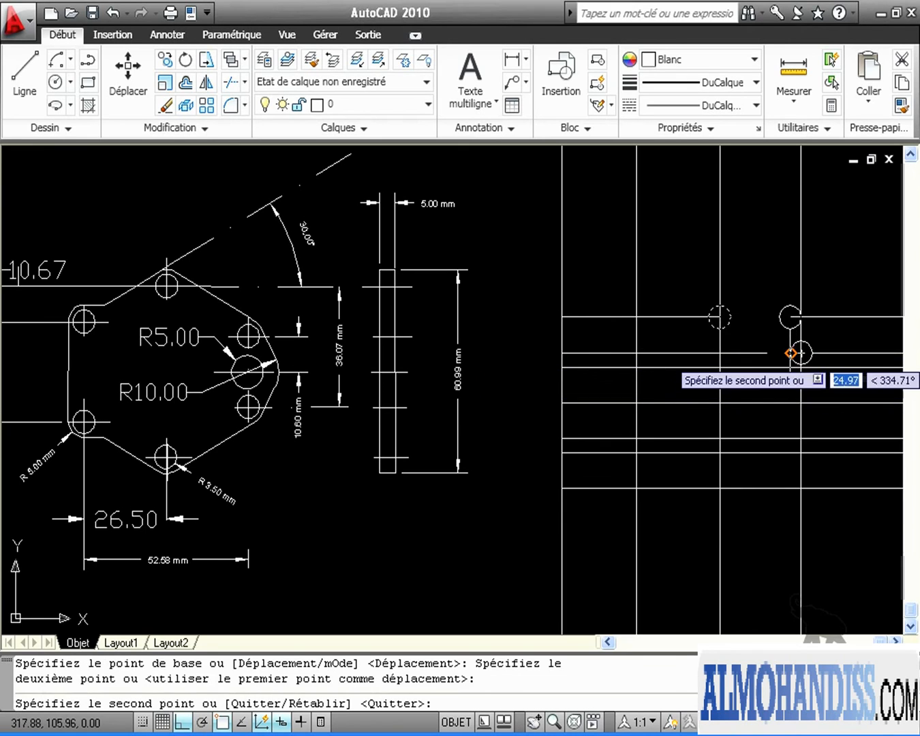
text(u)
key(Return)
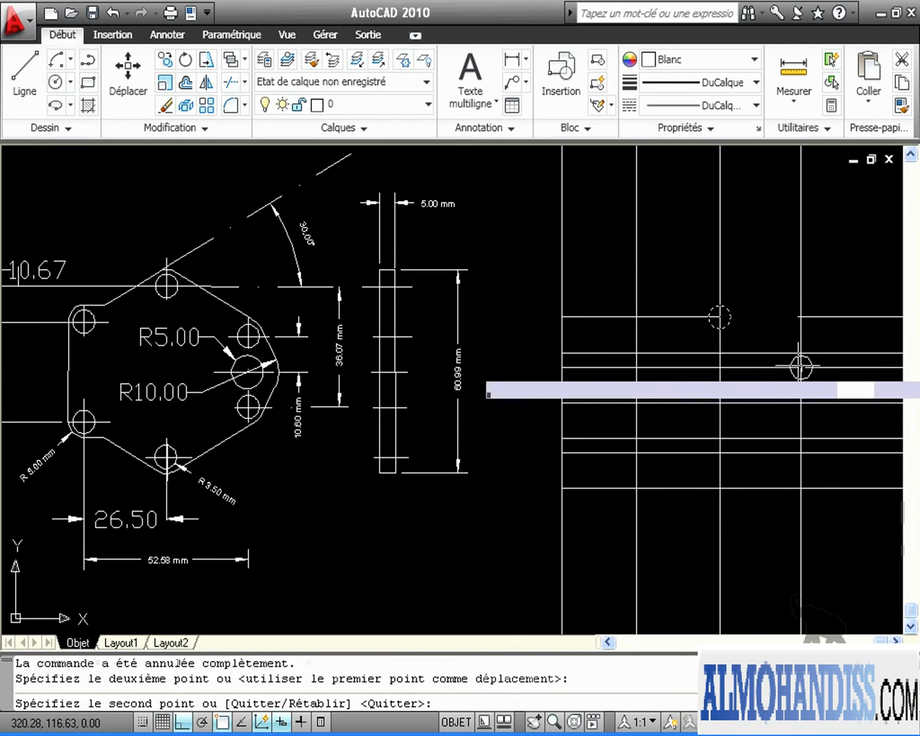
click(802, 439)
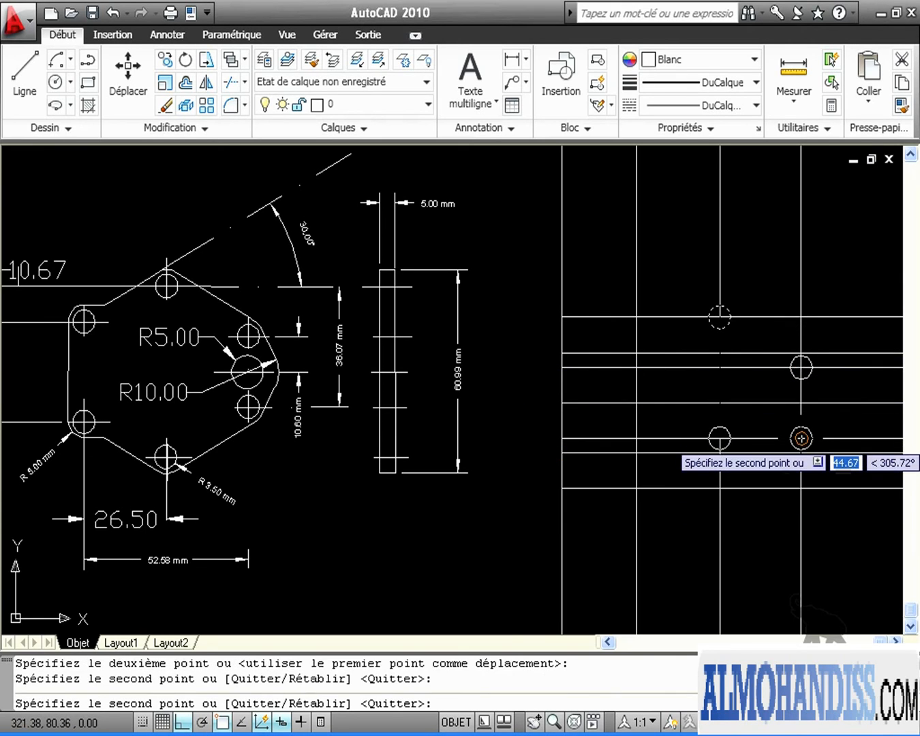
click(637, 453)
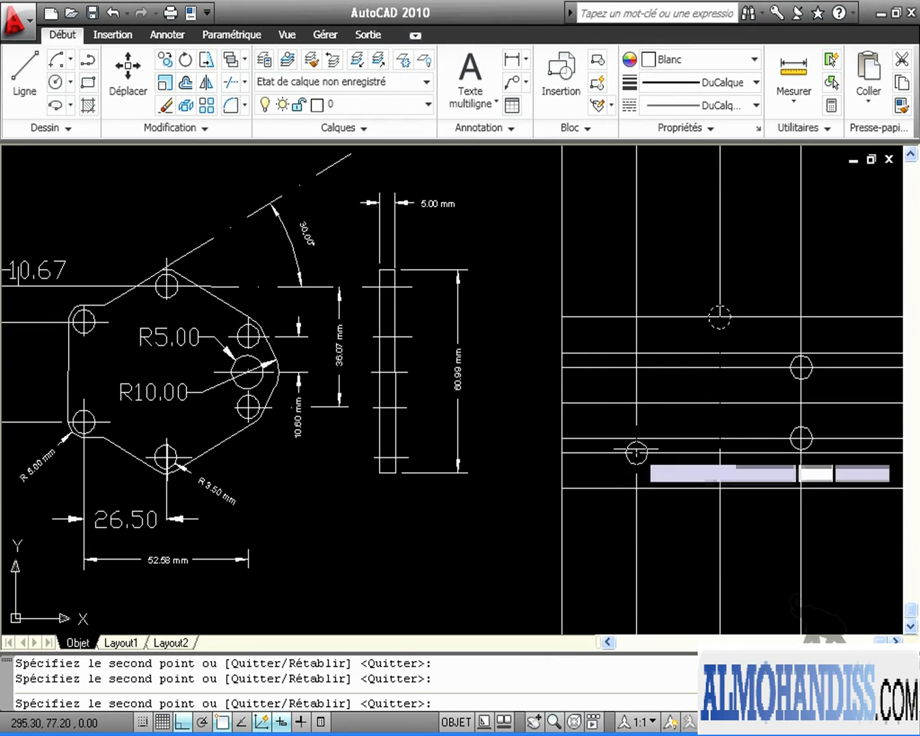
click(636, 353)
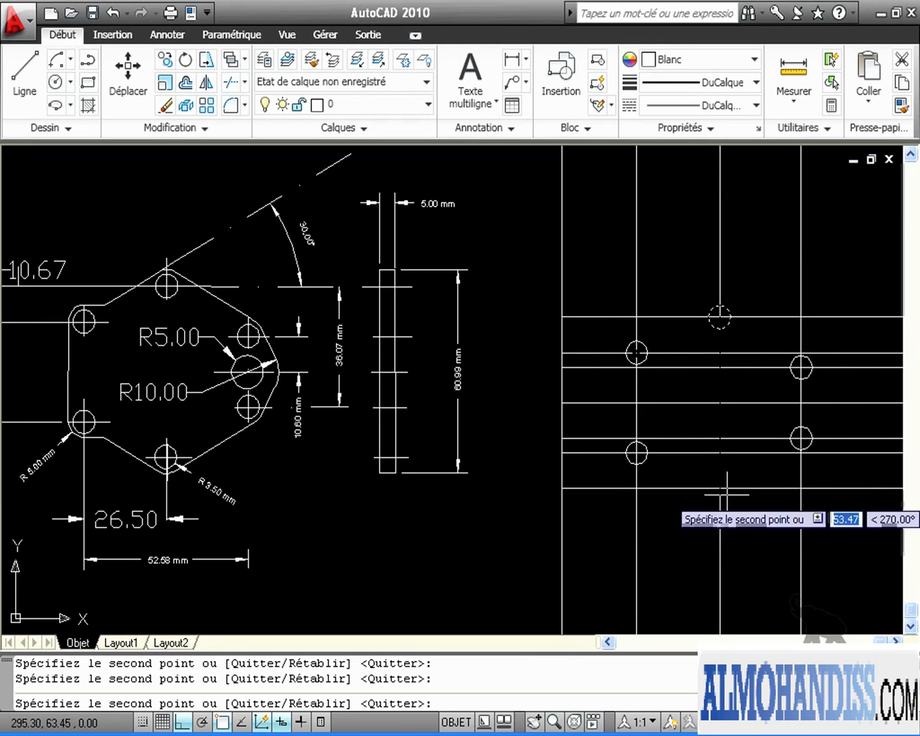
click(720, 489)
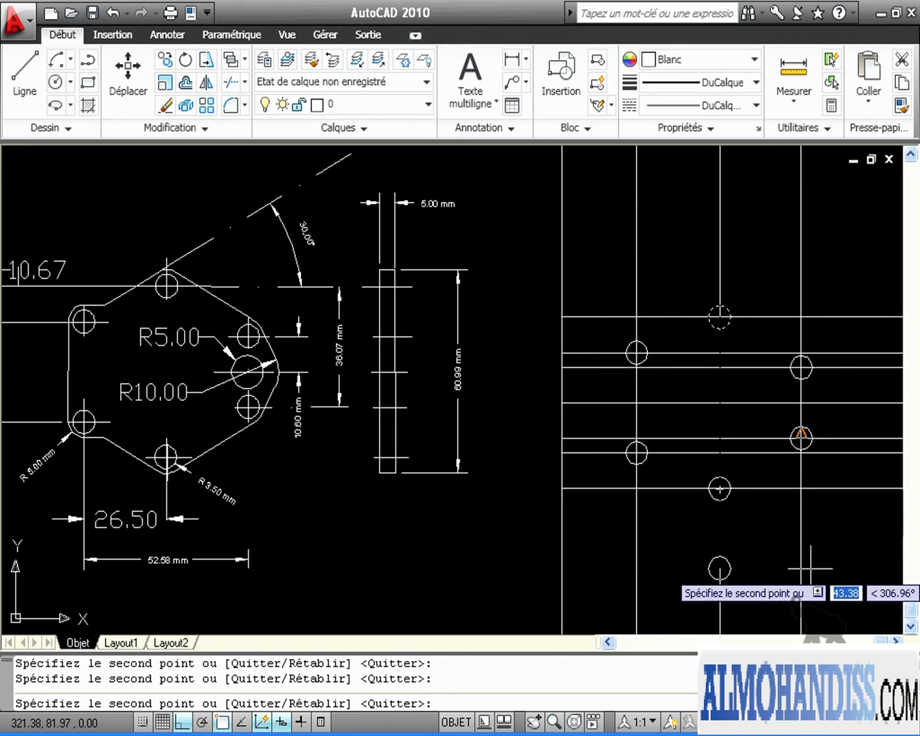
key(Return)
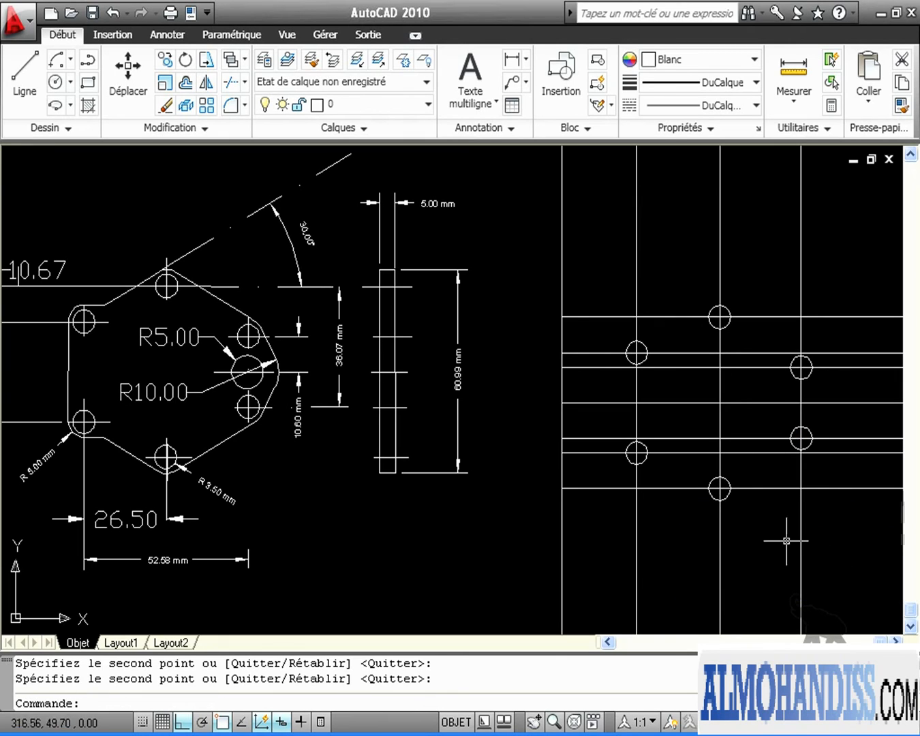
- Draw a circle of radius 5 where the rightmost vertical line crosses the middle horizontal construction line
click(56, 85)
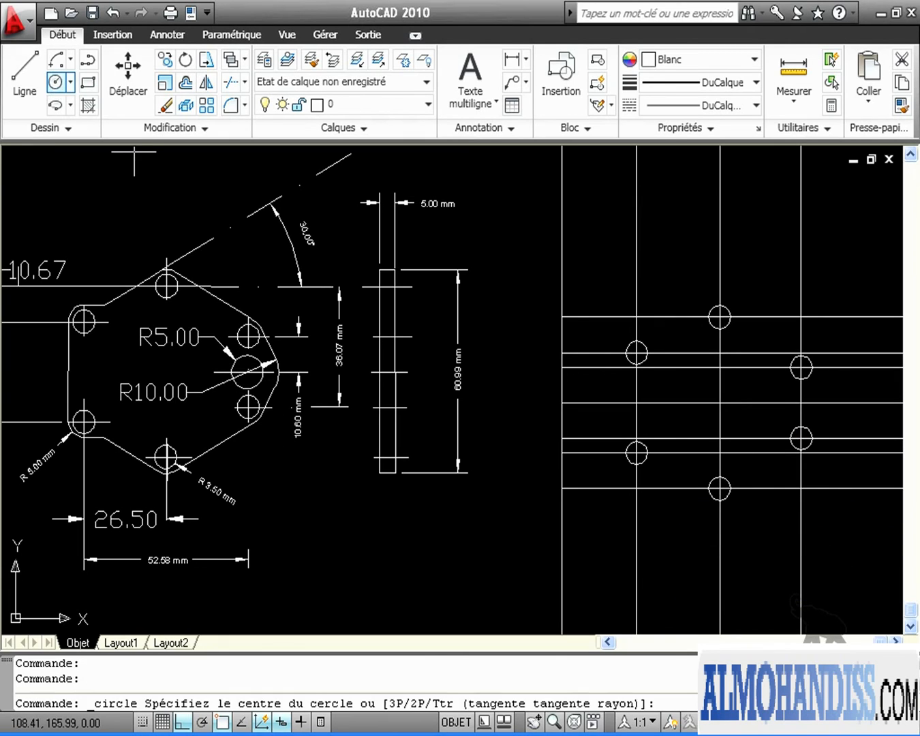
click(802, 402)
text(5)
key(Return)
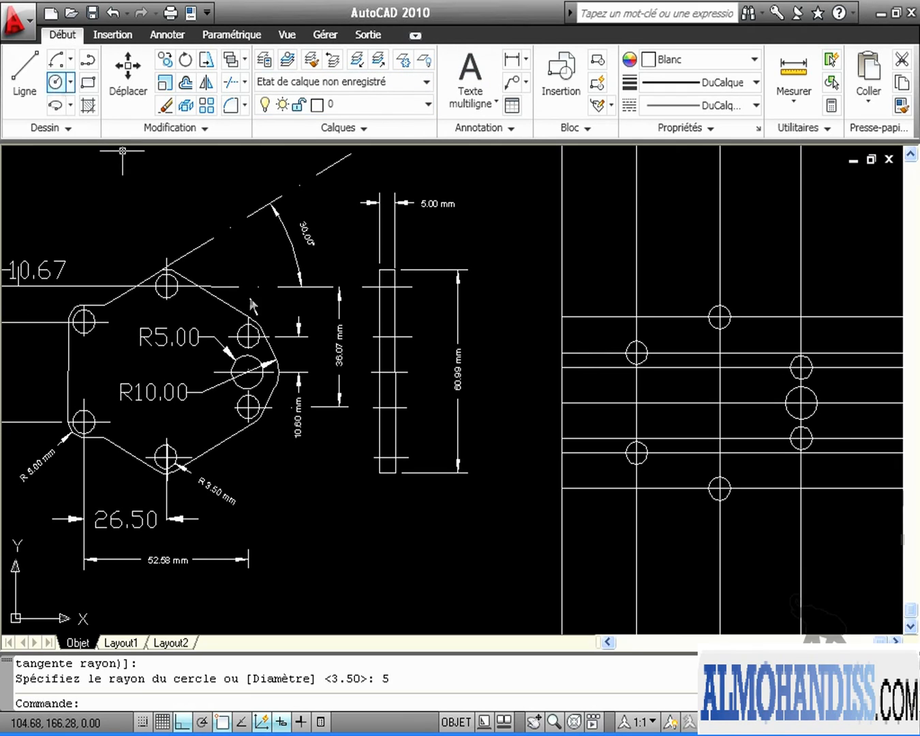
click(56, 85)
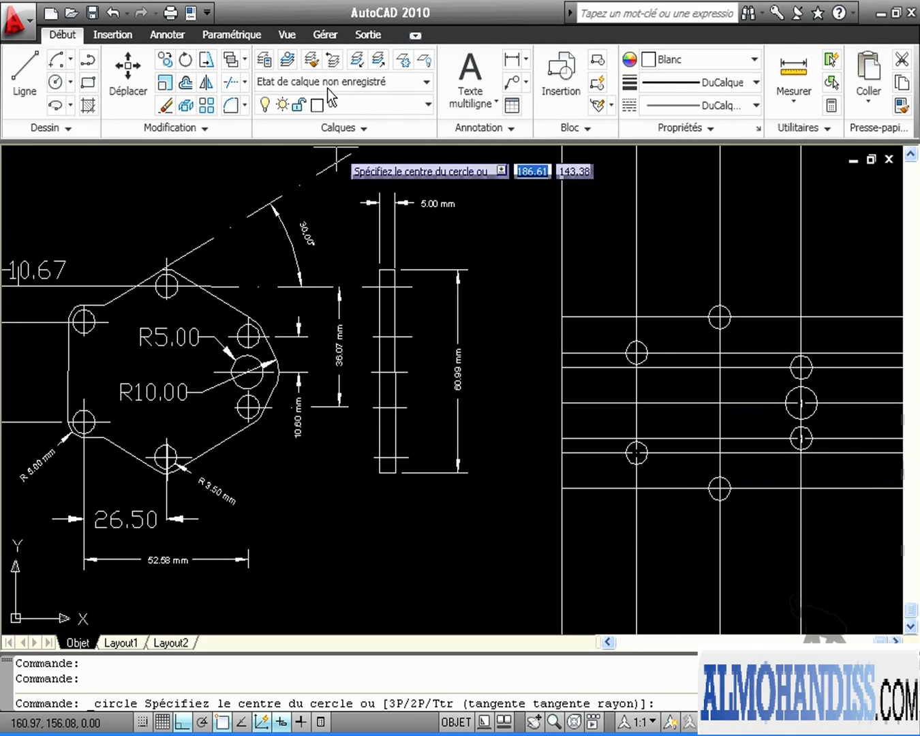
- Copy the 5-radius circle from its centre onto the centres of all six 3.5-radius circles
click(165, 59)
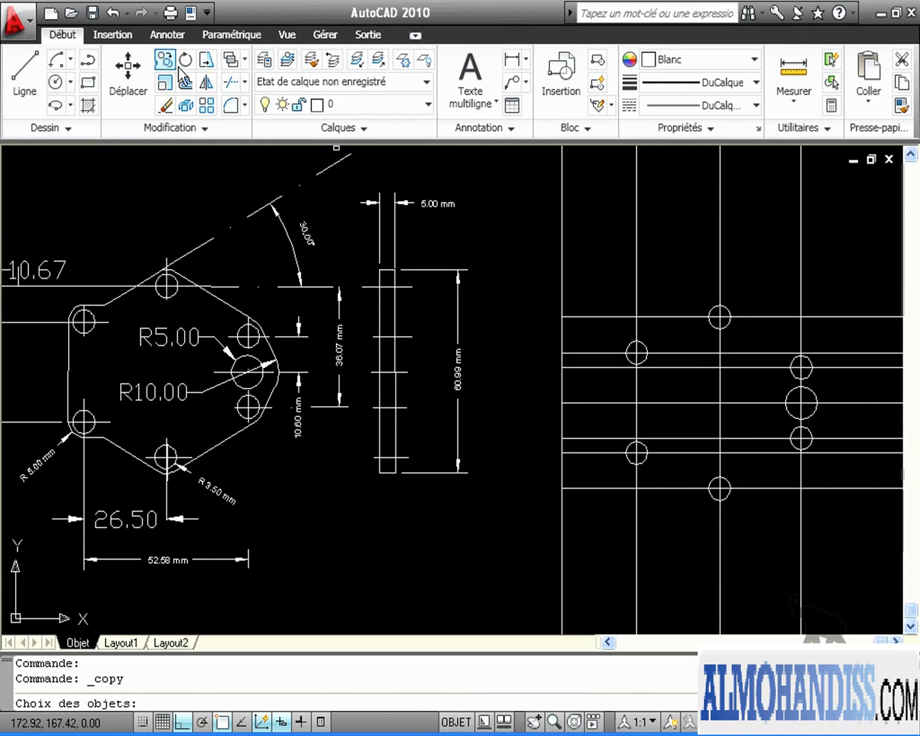
click(814, 414)
key(Return)
click(802, 403)
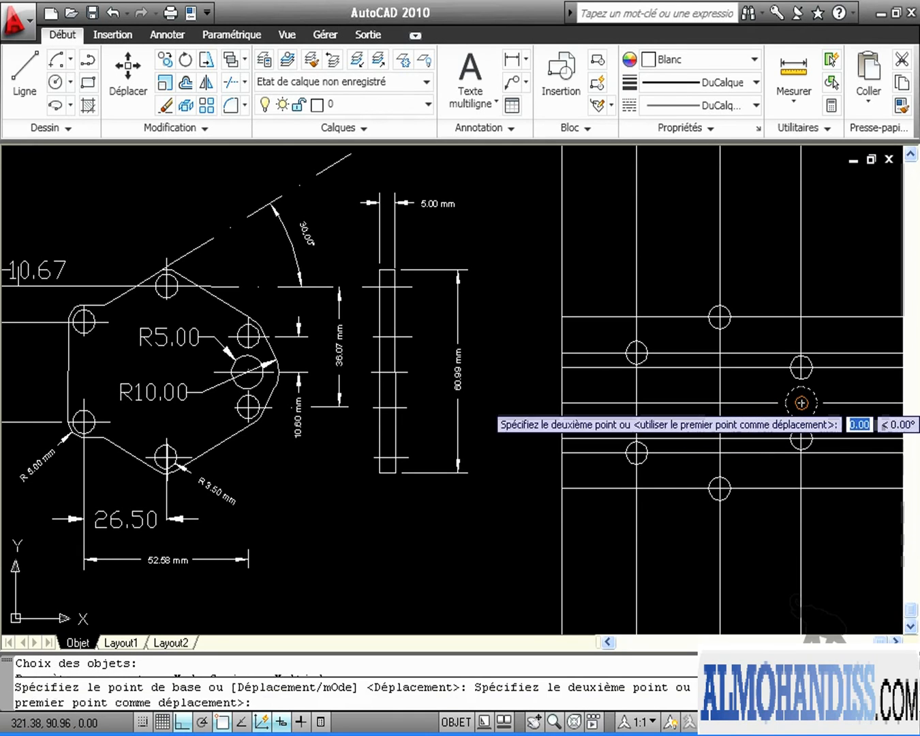
click(637, 453)
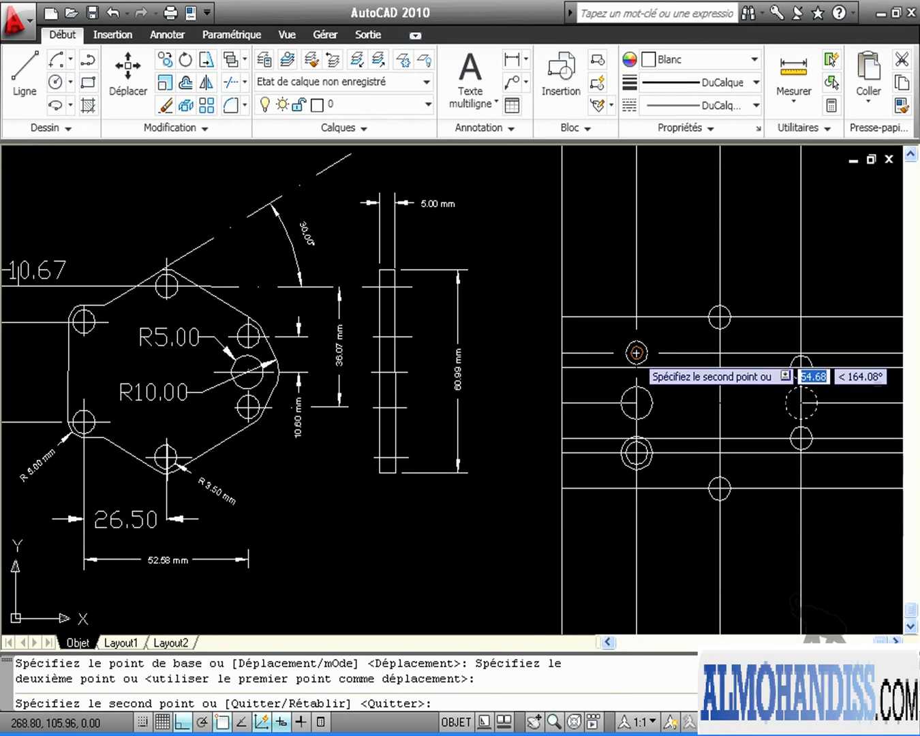
click(636, 353)
click(720, 317)
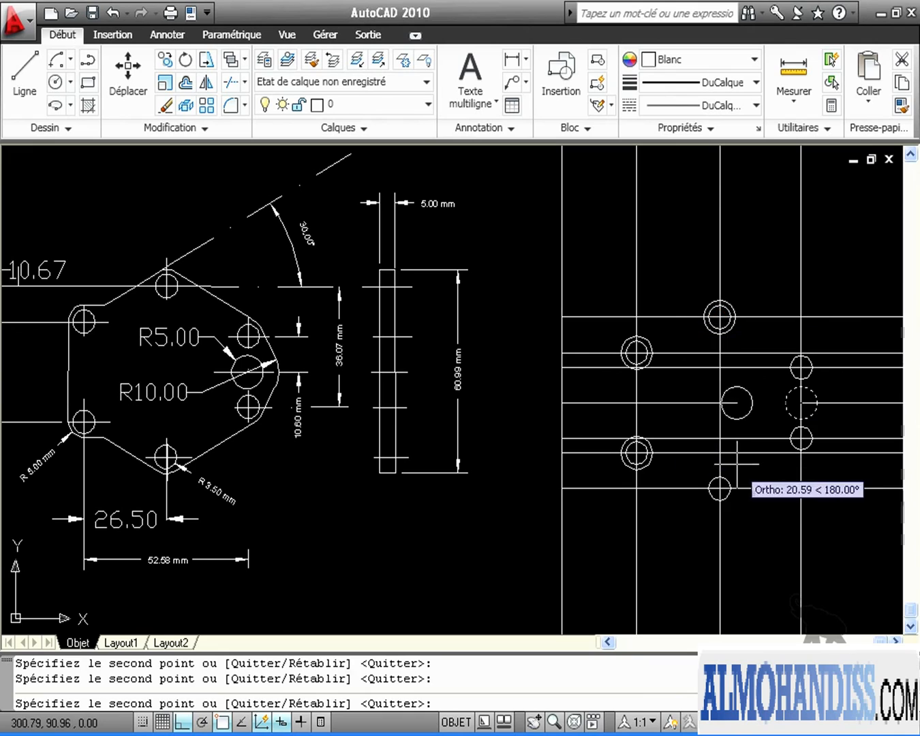
click(720, 488)
click(802, 439)
click(802, 367)
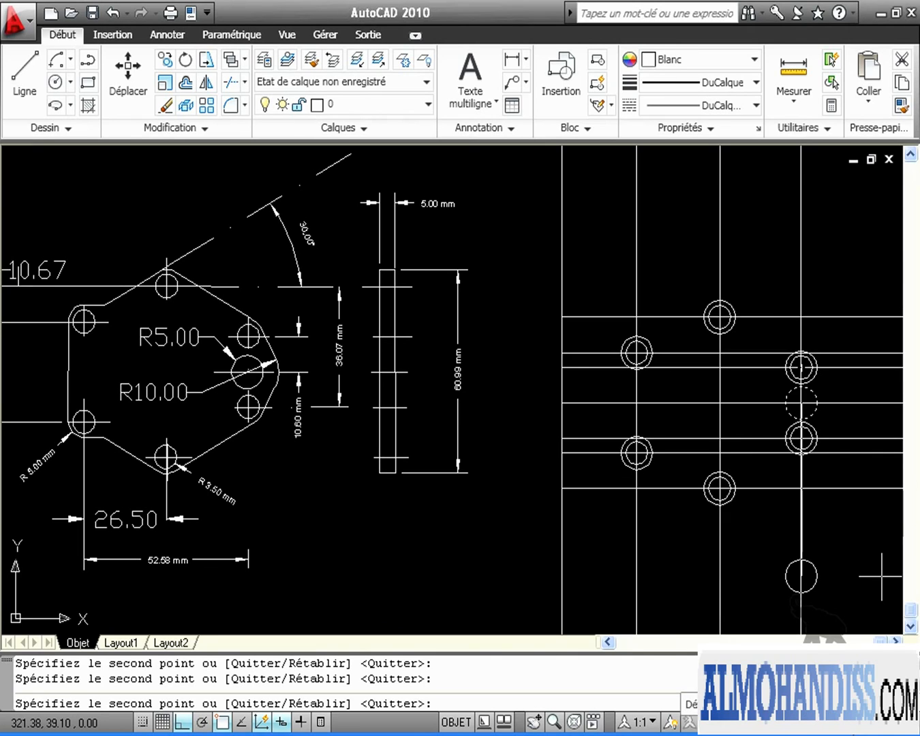
key(Escape)
- Draw a circle of radius 10 concentric with the 5-radius circle on the rightmost vertical line
click(56, 84)
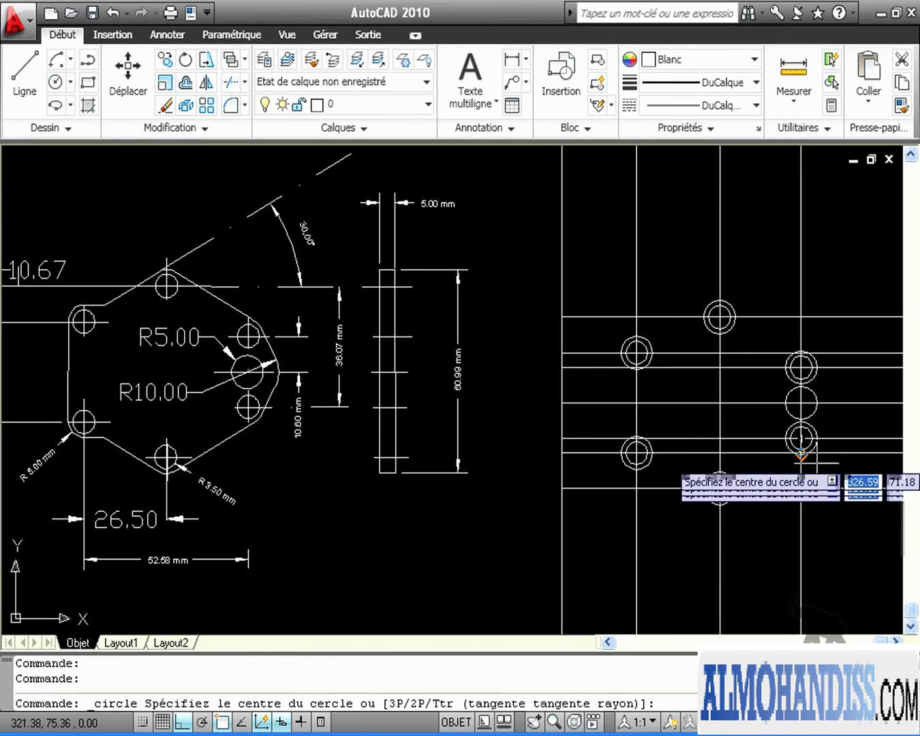
click(802, 402)
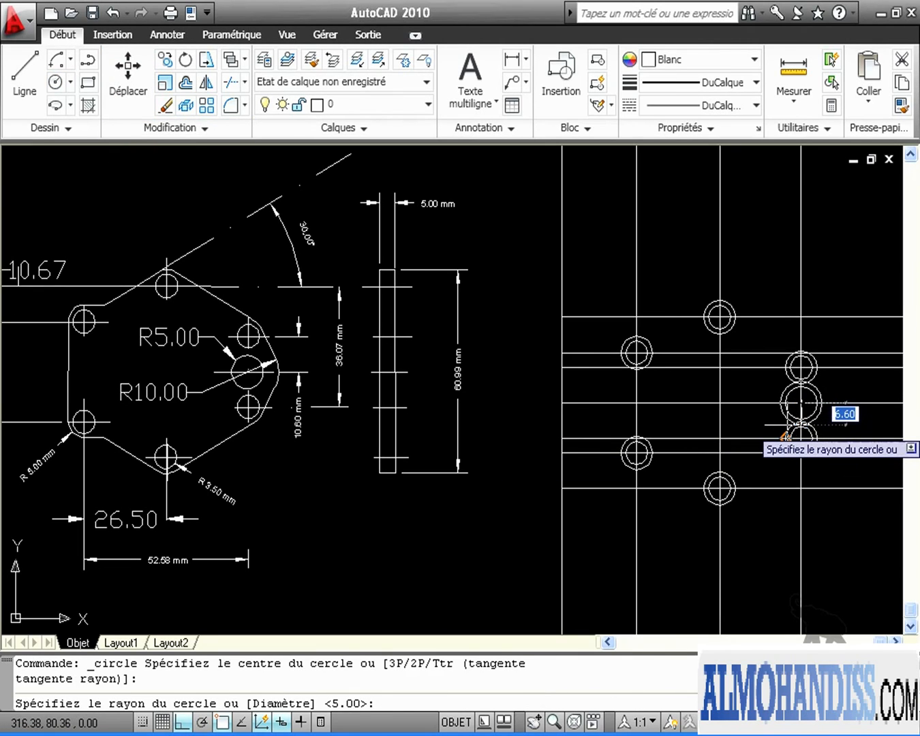
text(10)
key(Return)
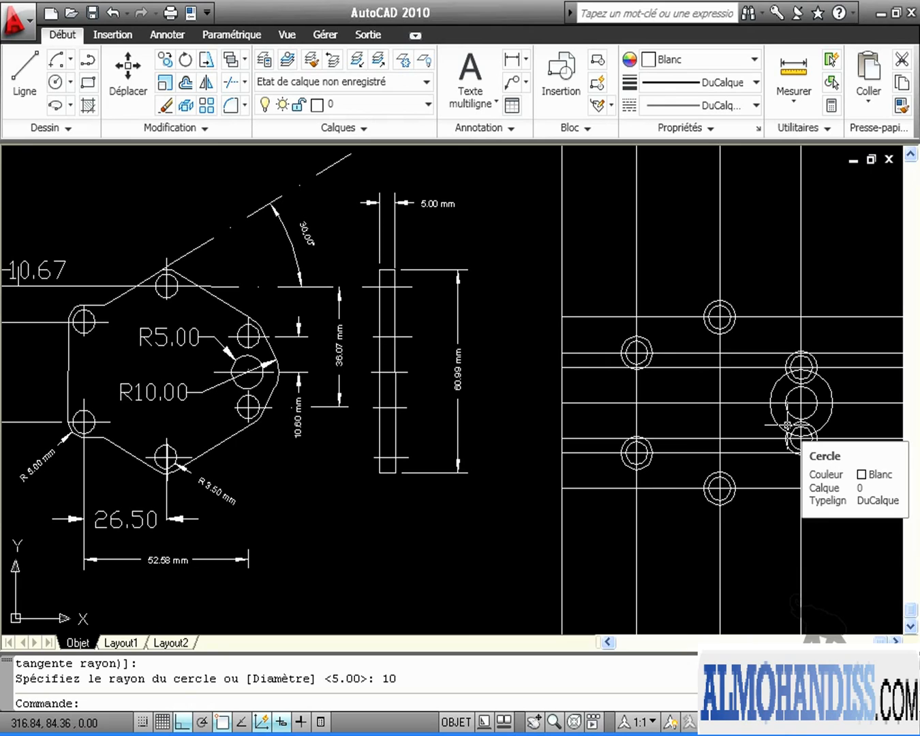
- Draw a vertical line joining the left quadrants of the two left 5-radius circles, and a horizontal line rightward from the lower circle's bottom quadrant
click(24, 73)
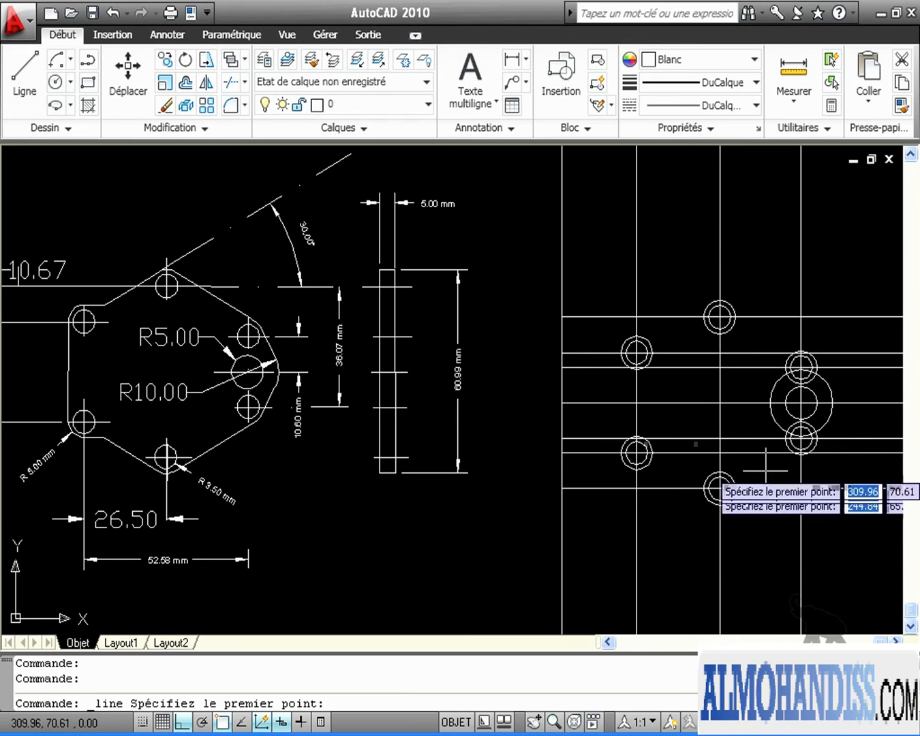
click(620, 354)
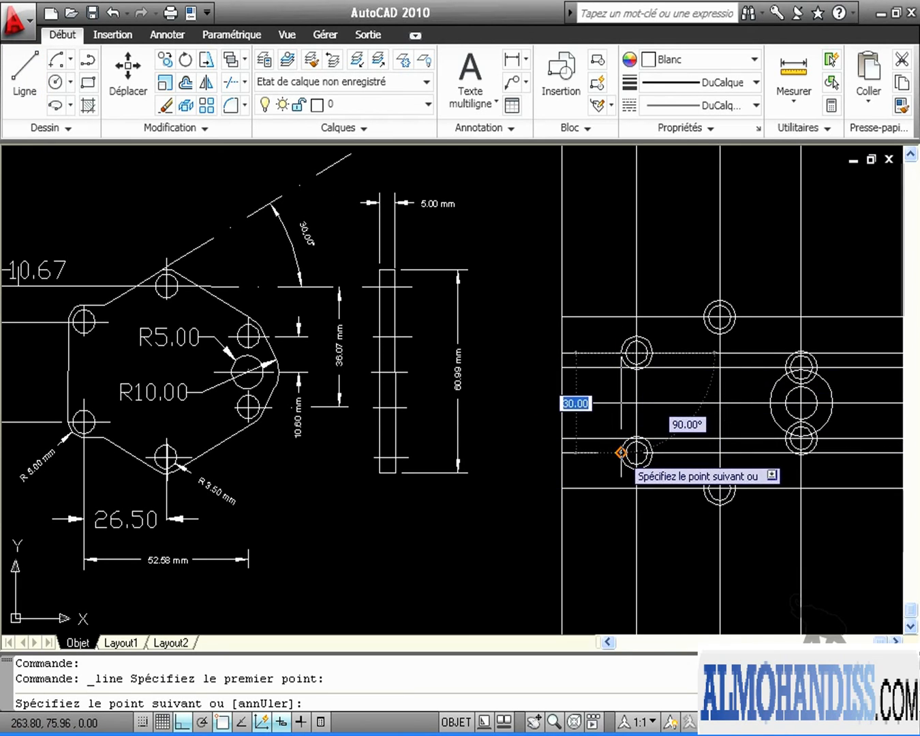
click(620, 452)
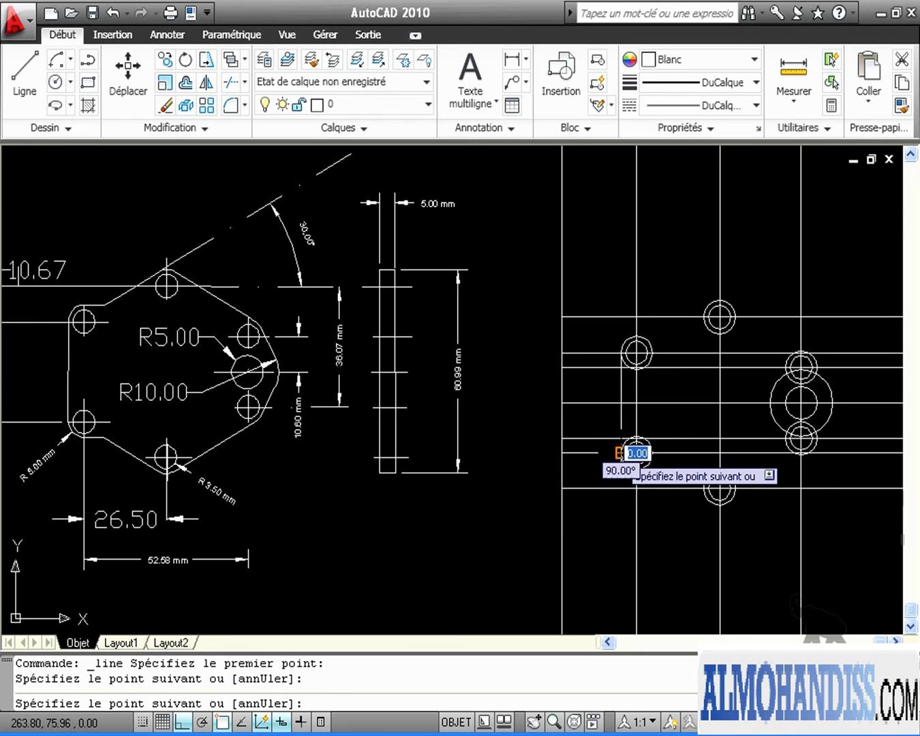
key(Return)
key(ctrl+z)
key(ctrl+z)
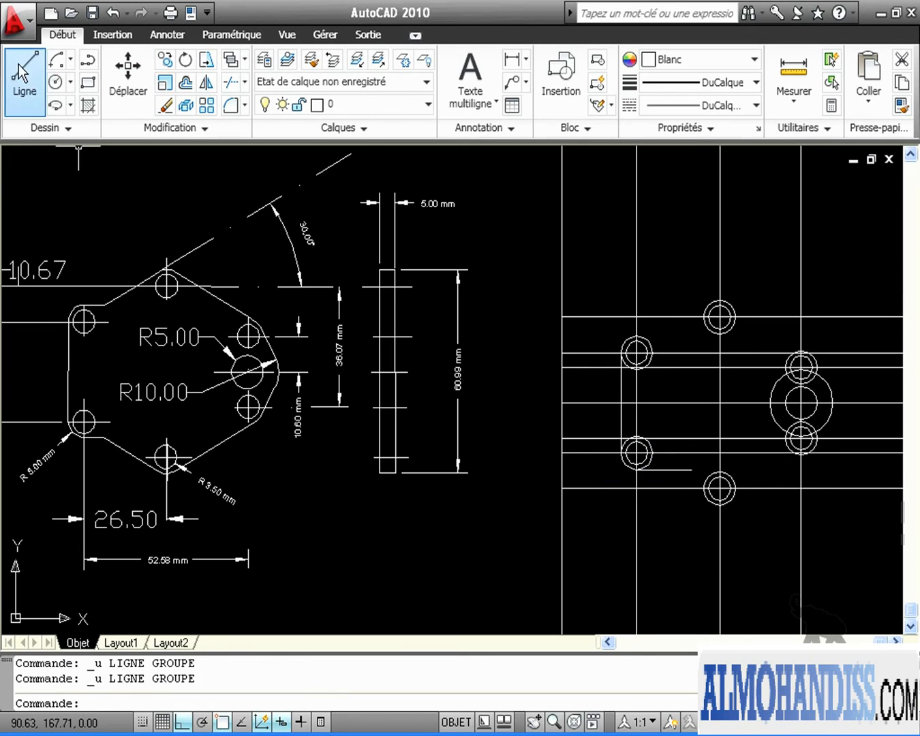
- Draw a horizontal line about 18 mm long rightward from the top quadrant of the upper-left 5-radius circle
click(19, 69)
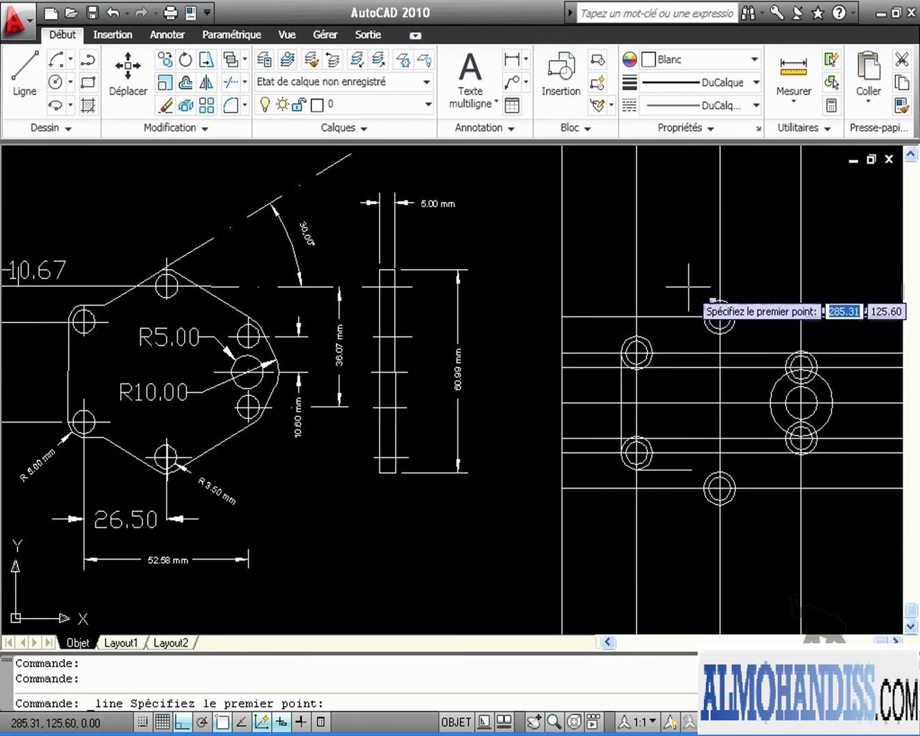
click(636, 336)
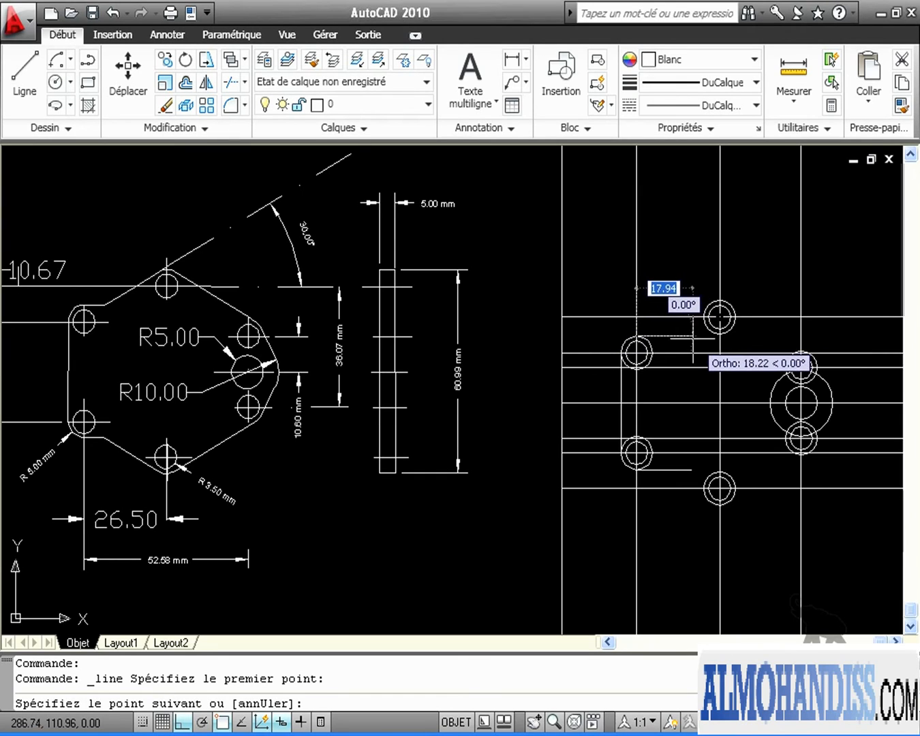
click(694, 337)
key(Return)
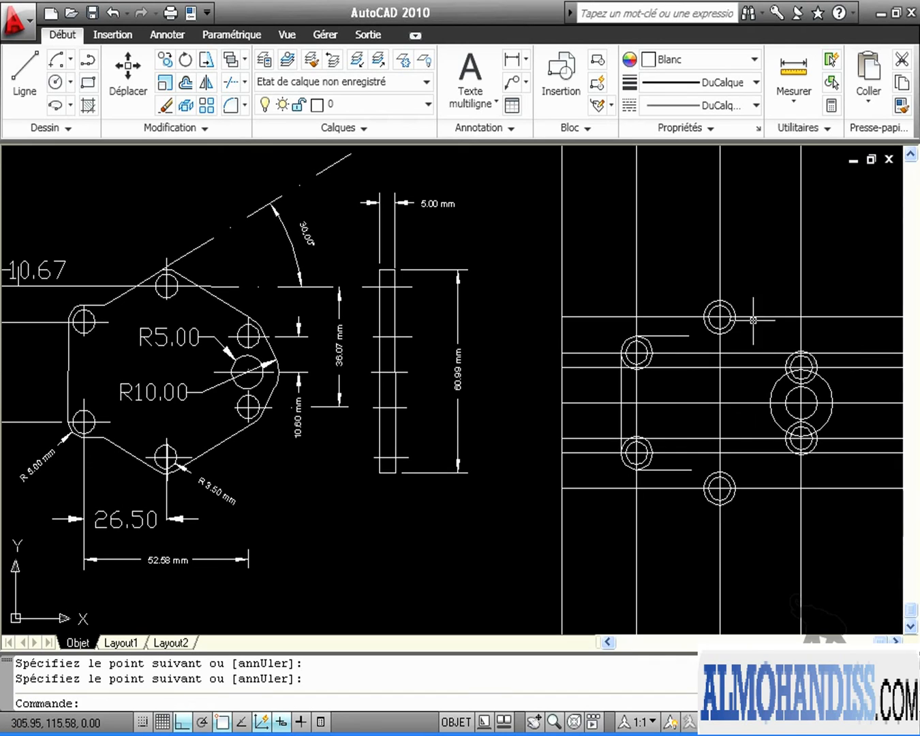
mouse_move(803, 513)
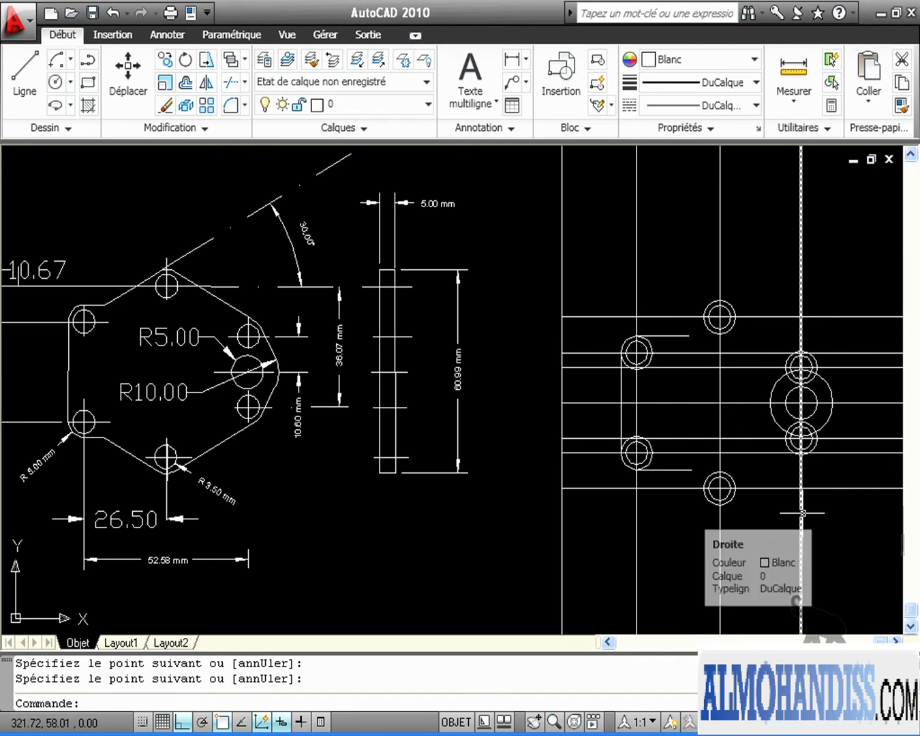